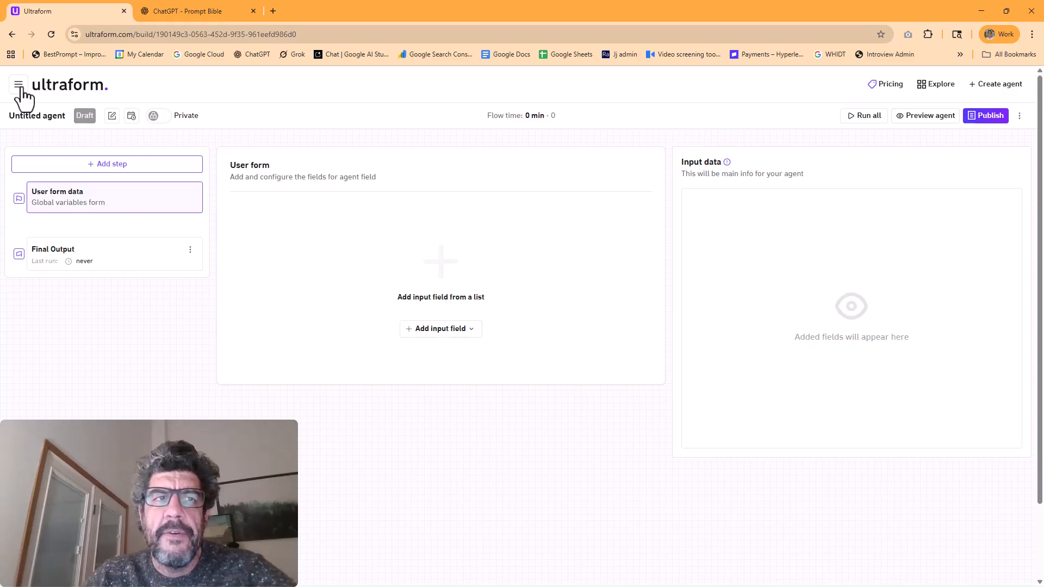
Open the untitled agent dated Dec 16, 7:45 PM from the My Agents list
click(46, 297)
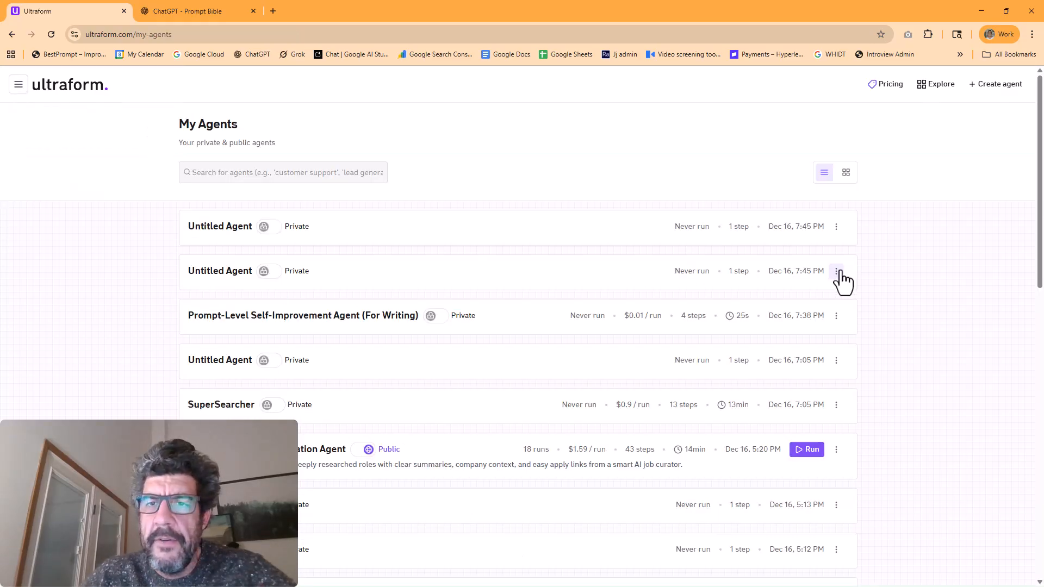
click(837, 272)
click(757, 295)
click(643, 355)
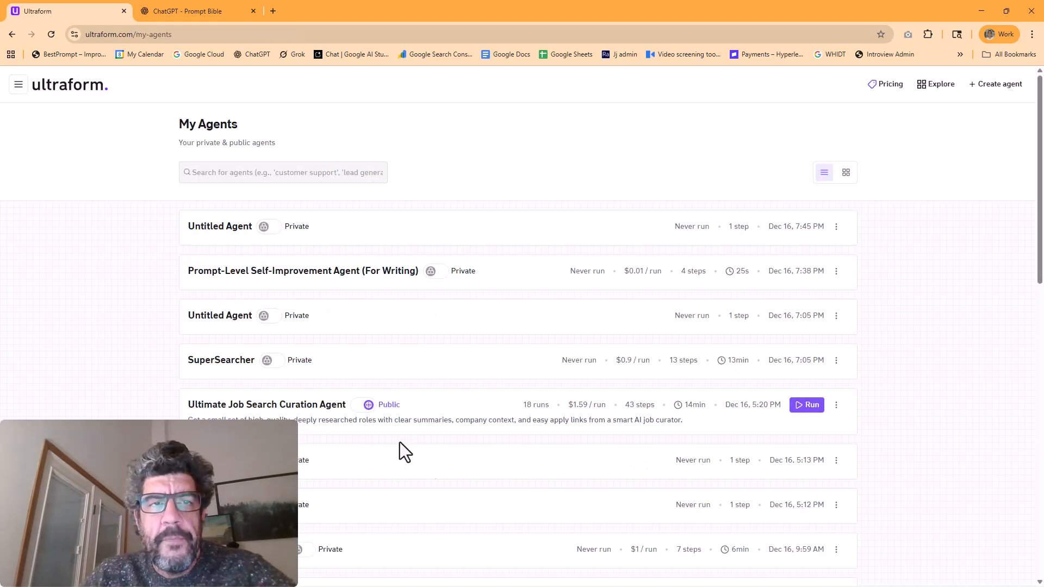
click(204, 239)
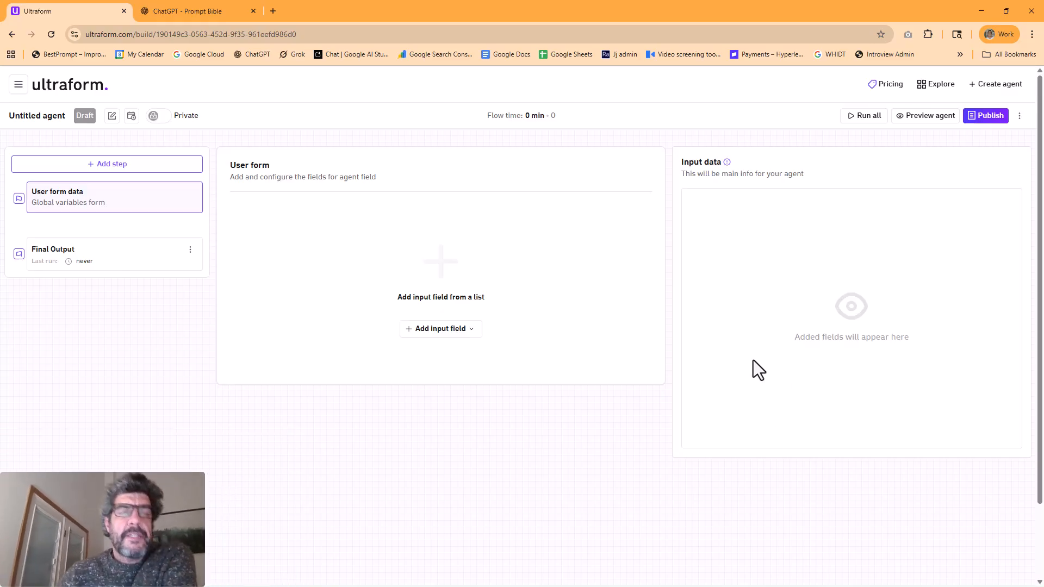
Switch to the ChatGPT Prompt Bible conversation and copy the phrase "Prompt-Level Self-Improvement" from its first message
click(159, 14)
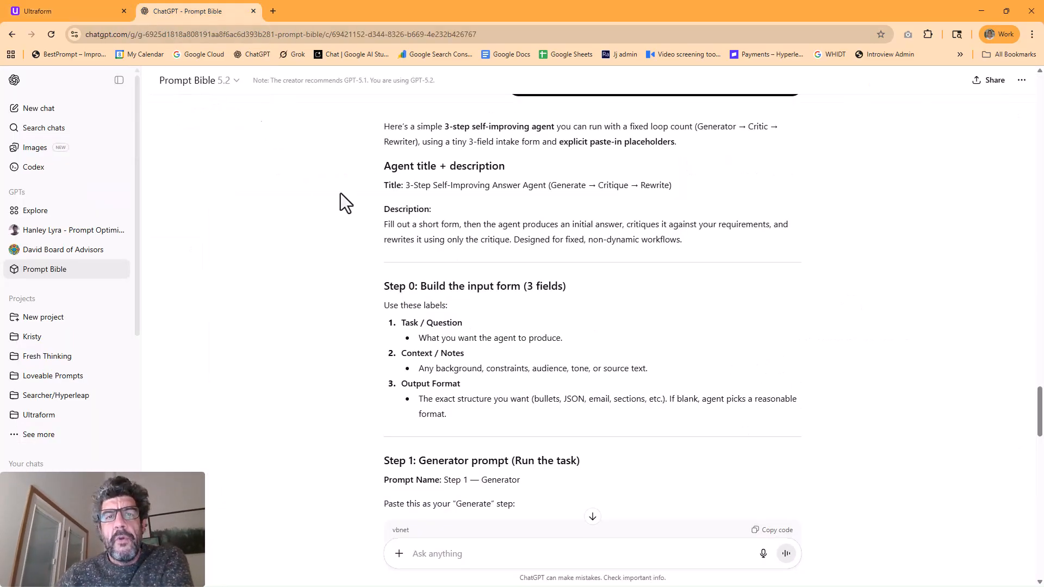
scroll(399, 328, up, 20)
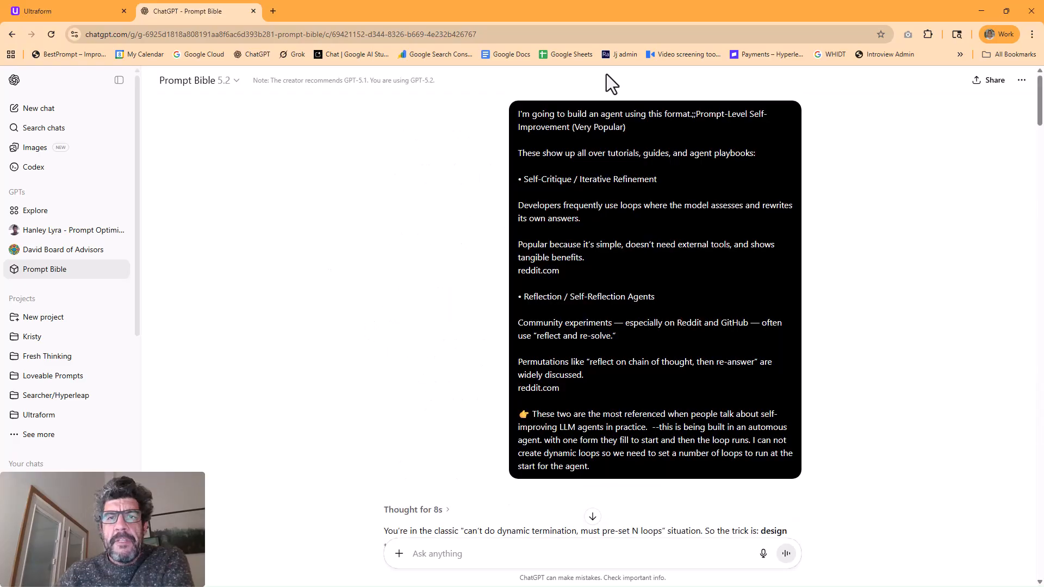
drag(703, 116, 763, 115)
drag(697, 114, 569, 127)
right_click(559, 125)
click(579, 139)
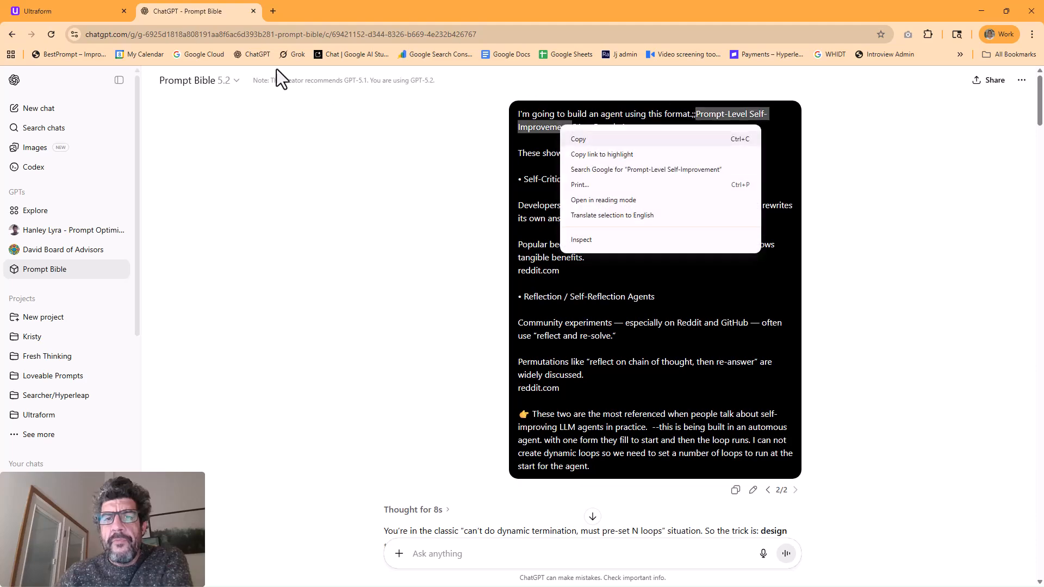
Return to Ultraform, name the untitled agent "Prompt-Level Self-Improvement Loop" and save its details
click(36, 10)
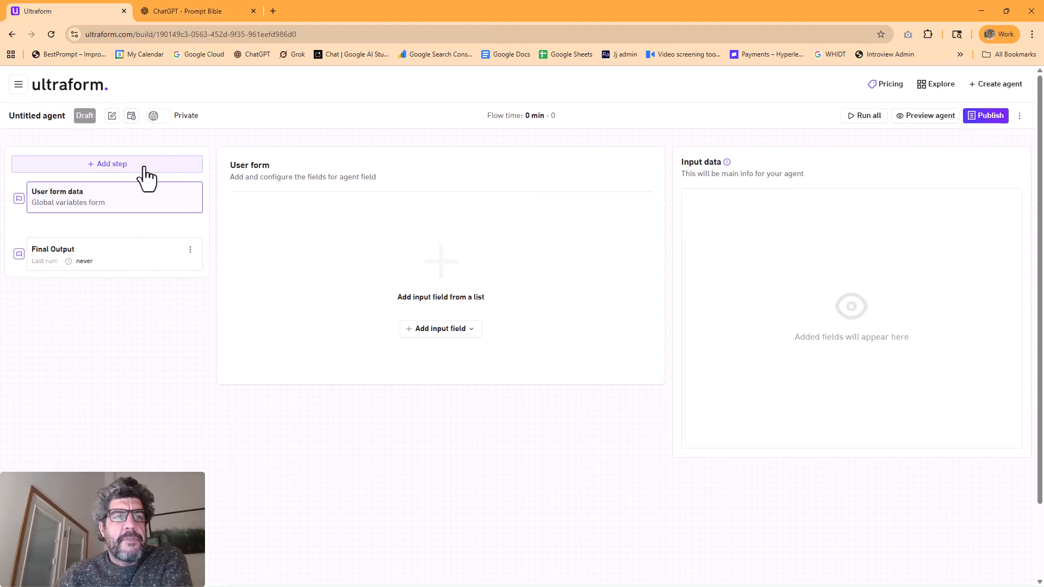
click(112, 116)
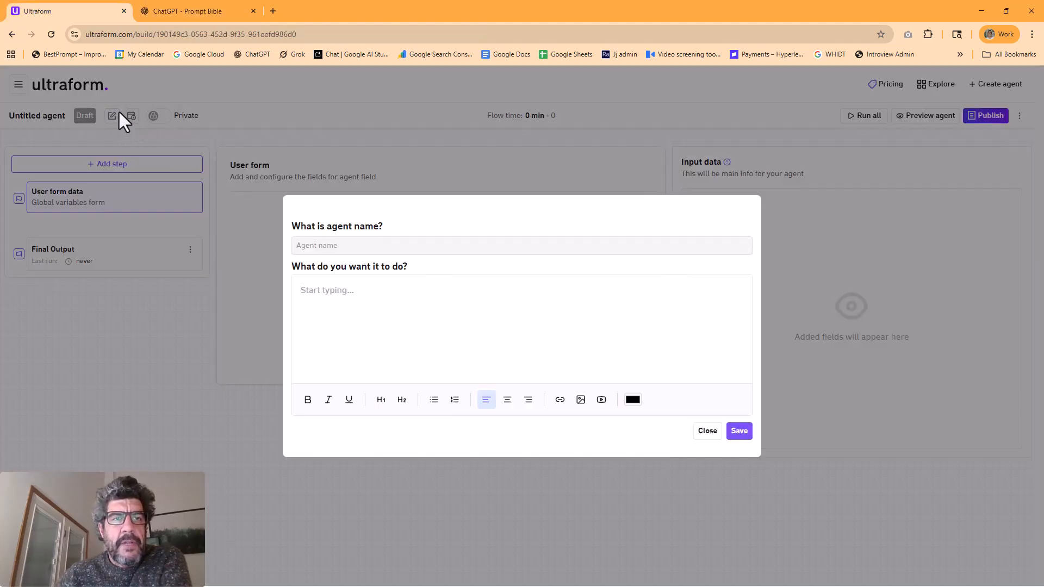
click(303, 244)
right_click(319, 244)
click(327, 370)
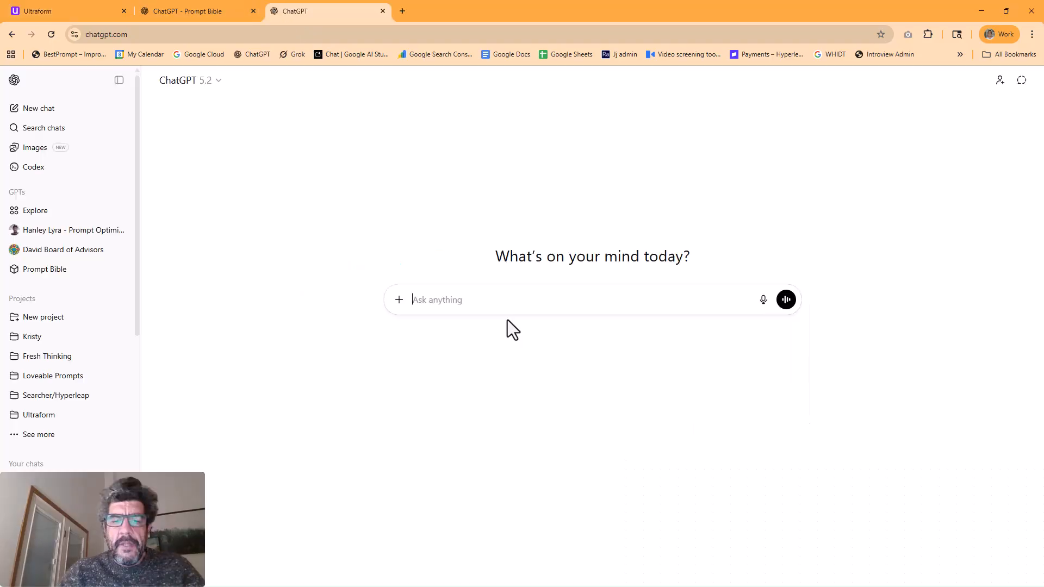
text(How does)
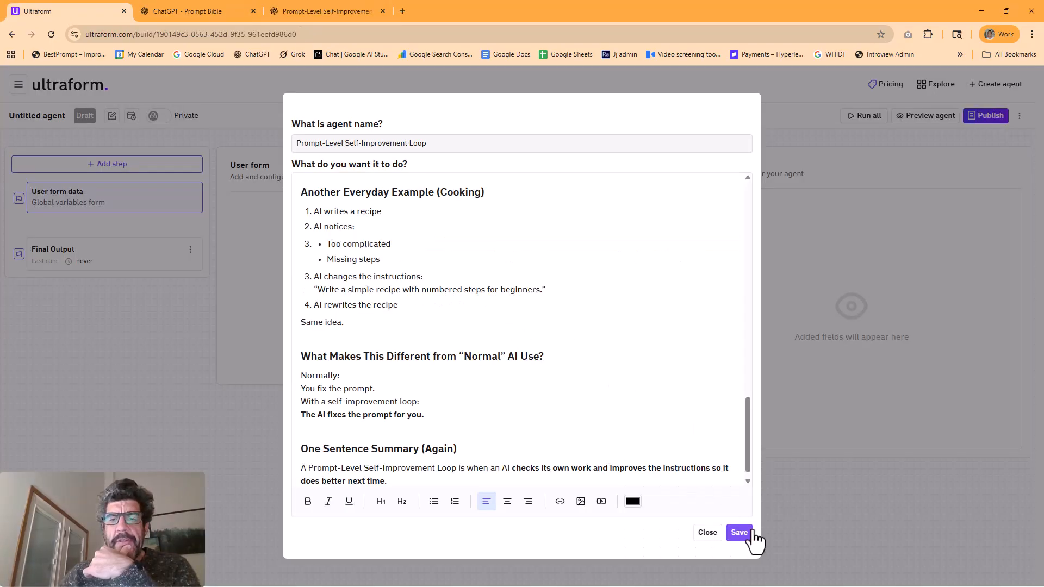
click(753, 532)
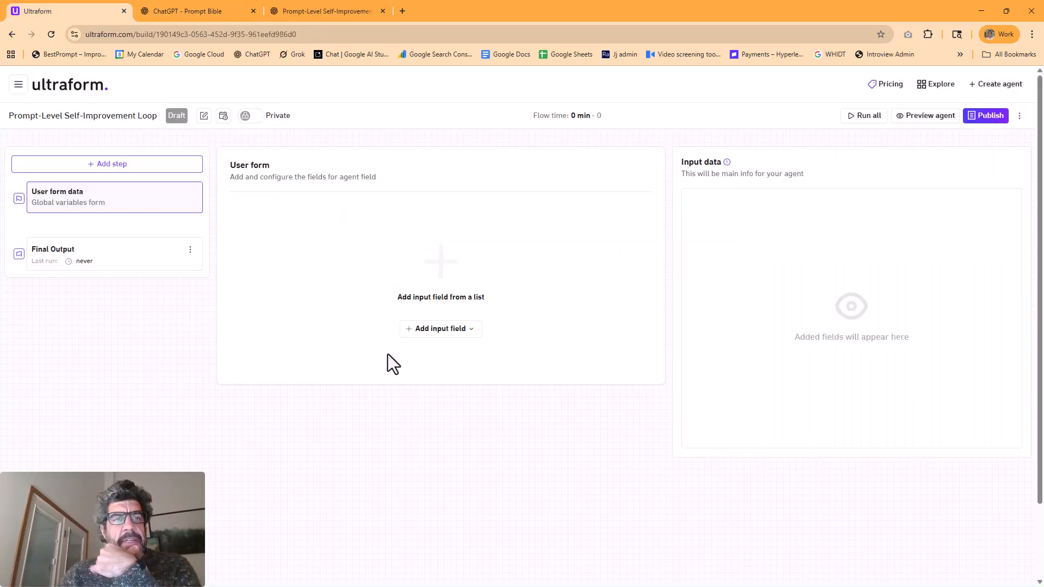
Copy the "Task / Question" label from the input form list in the ChatGPT Prompt Bible conversation and return to Ultraform
click(447, 328)
click(177, 10)
scroll(269, 260, down, 10)
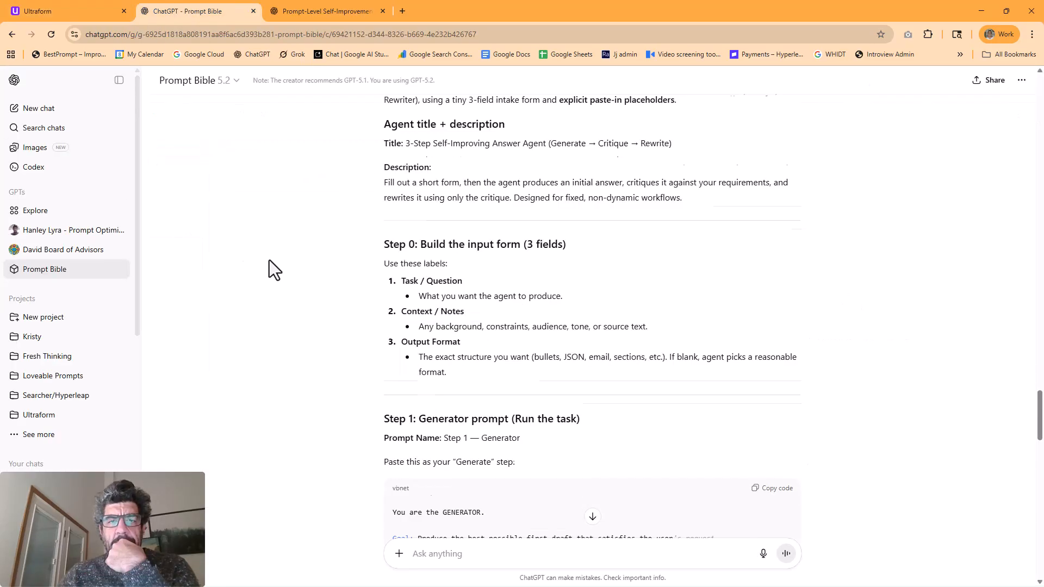
drag(402, 182, 463, 183)
key(ctrl+shift+Tab)
click(429, 362)
right_click(368, 308)
click(474, 395)
click(625, 388)
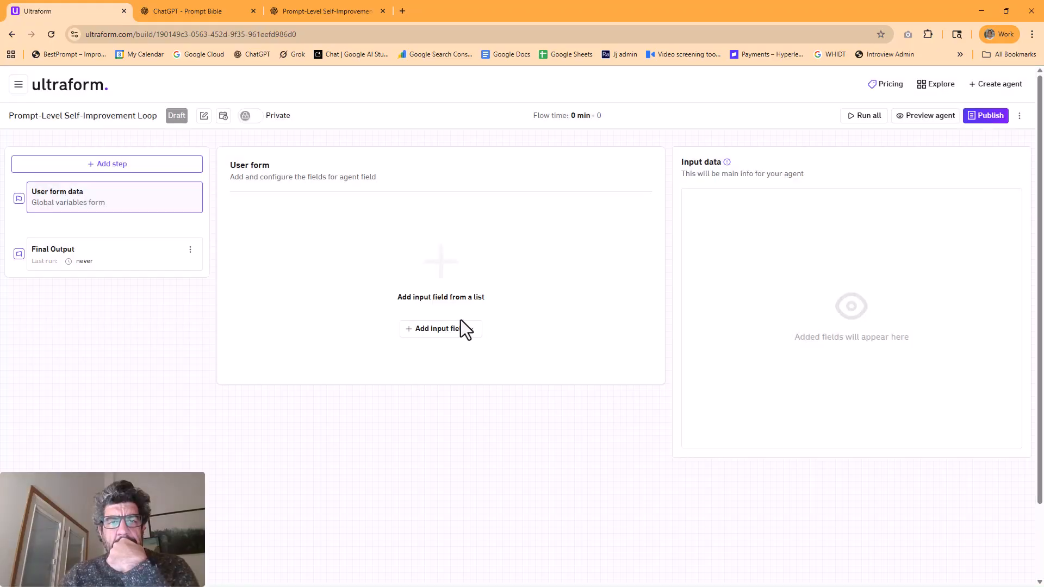
Add a long text field labelled "Task / Question" with the hint "What you want the agent to produce." copied from ChatGPT
click(462, 327)
click(450, 372)
click(433, 308)
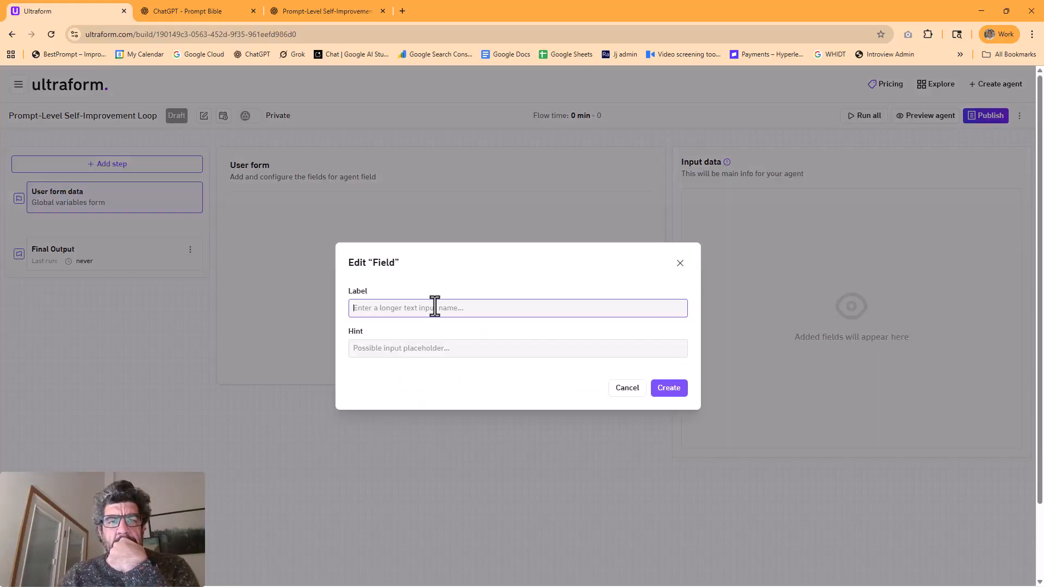
right_click(435, 308)
click(474, 438)
click(391, 351)
click(187, 11)
right_click(552, 206)
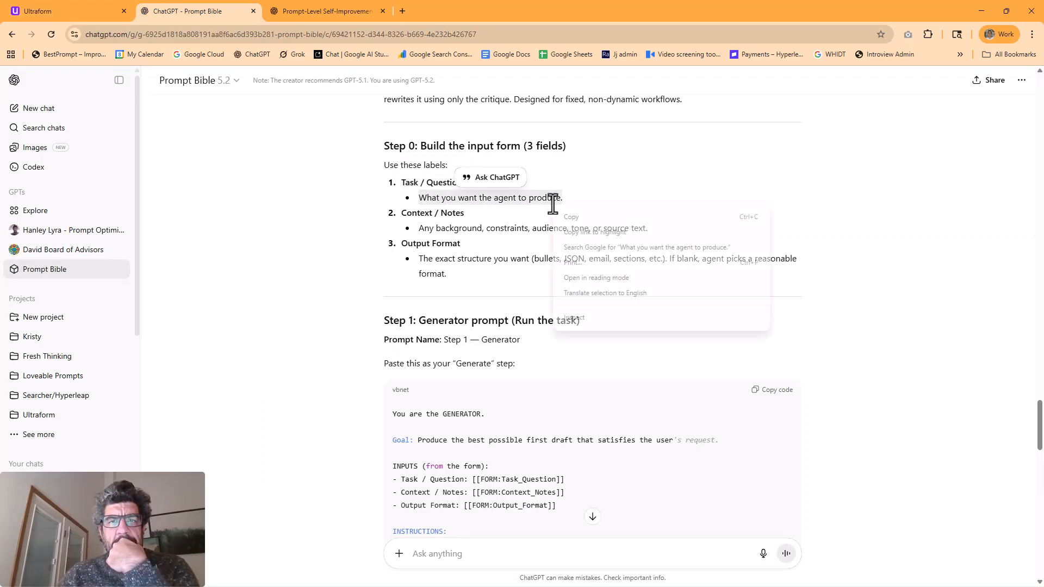
click(576, 220)
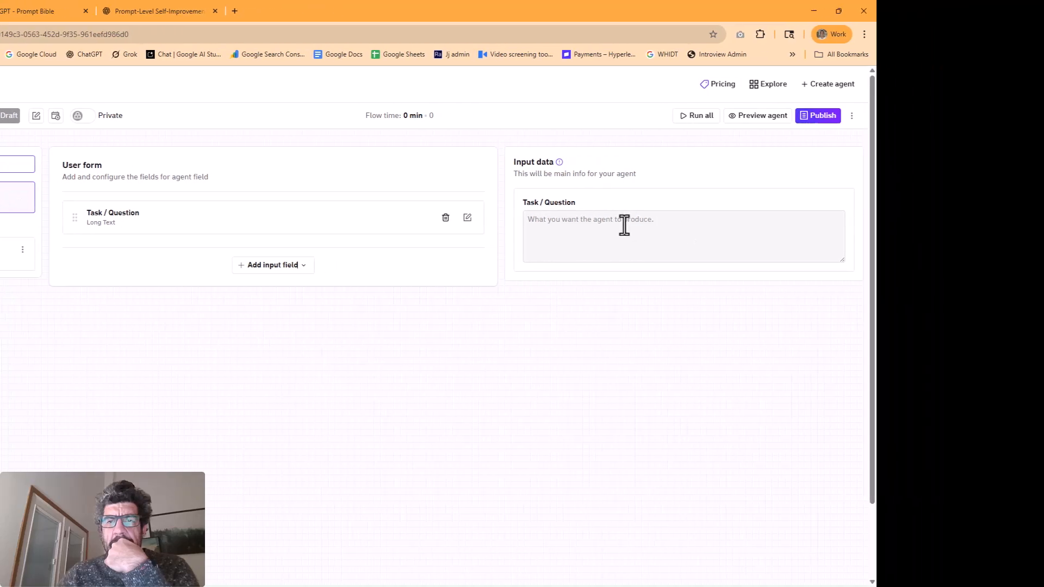
Fill the Task / Question input with "a fun recipe take on a classic"
click(736, 225)
text(a fun recipe take on a class)
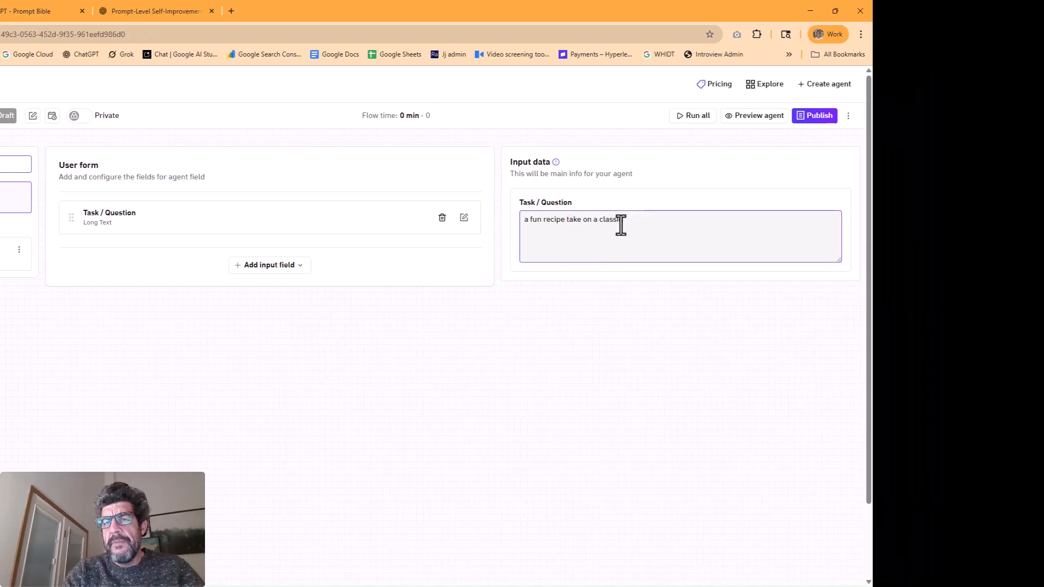
text(ic)
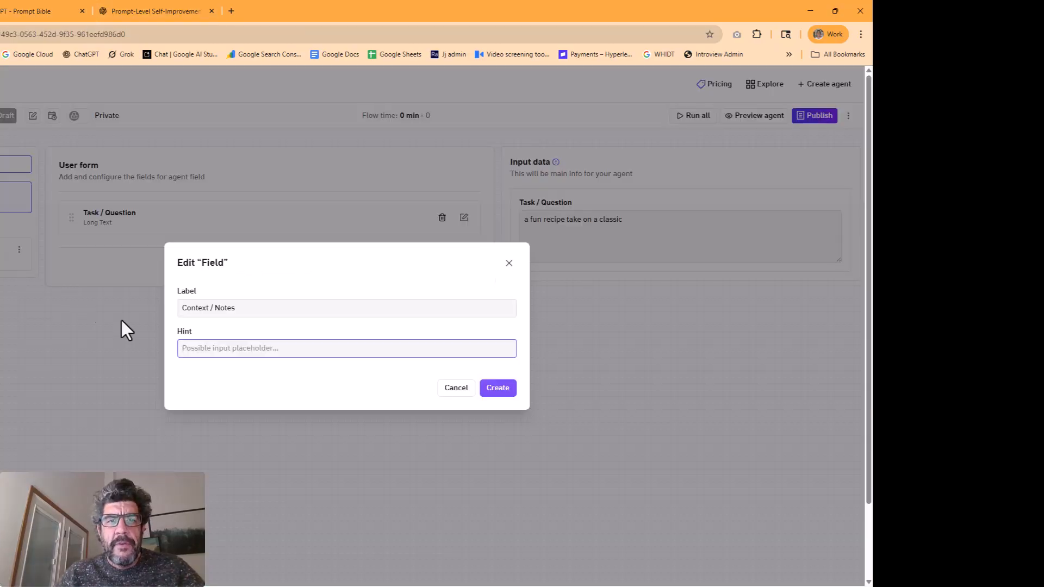
Create the Context / Notes field with its copied hint and fill it with "lets make it an appetizer tone is fun and funny but serious"
right_click(183, 348)
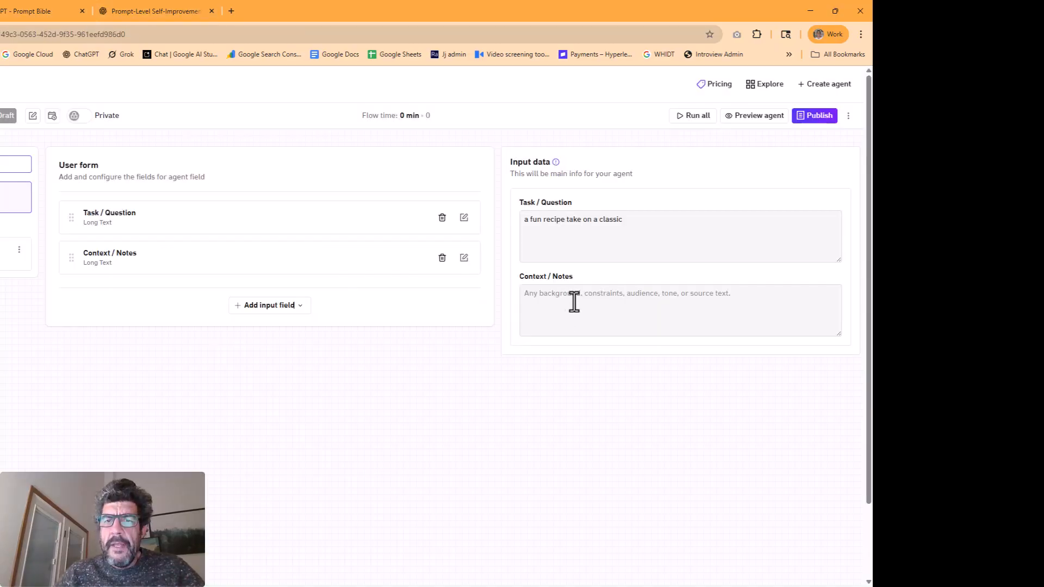
click(605, 310)
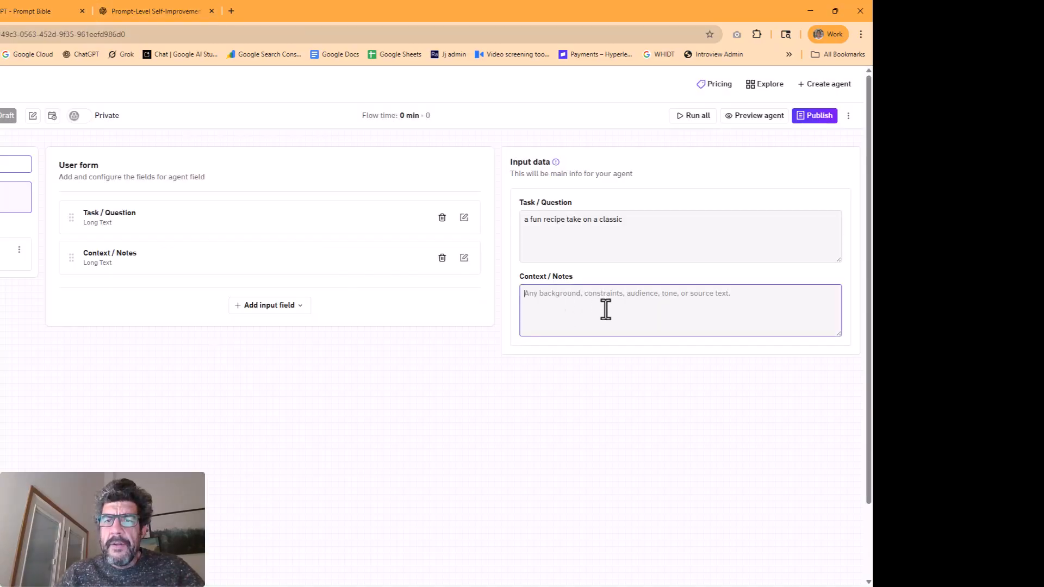
text(lets make it an appetizer)
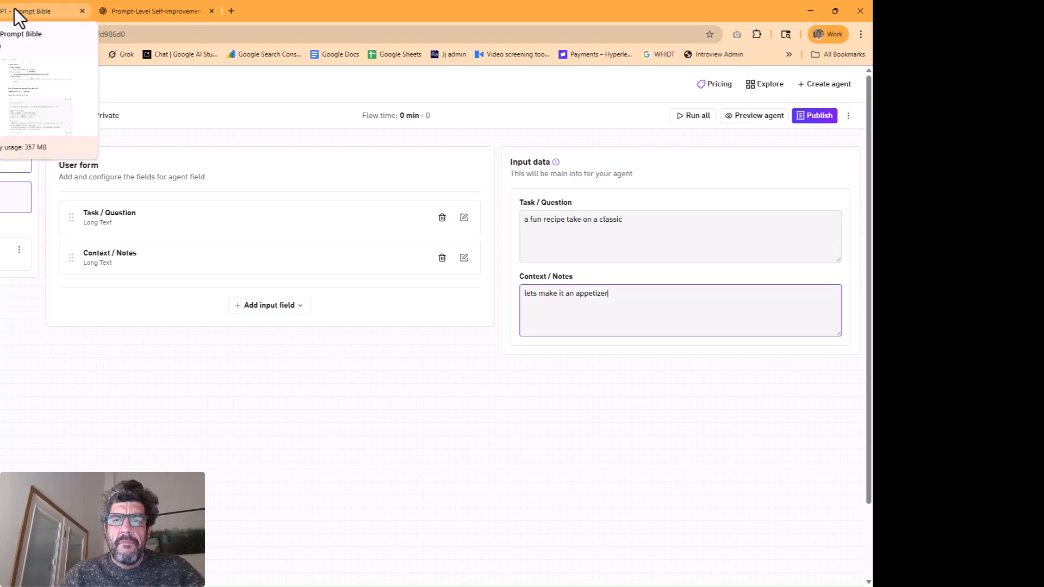
text( tone is fun and funny but serious)
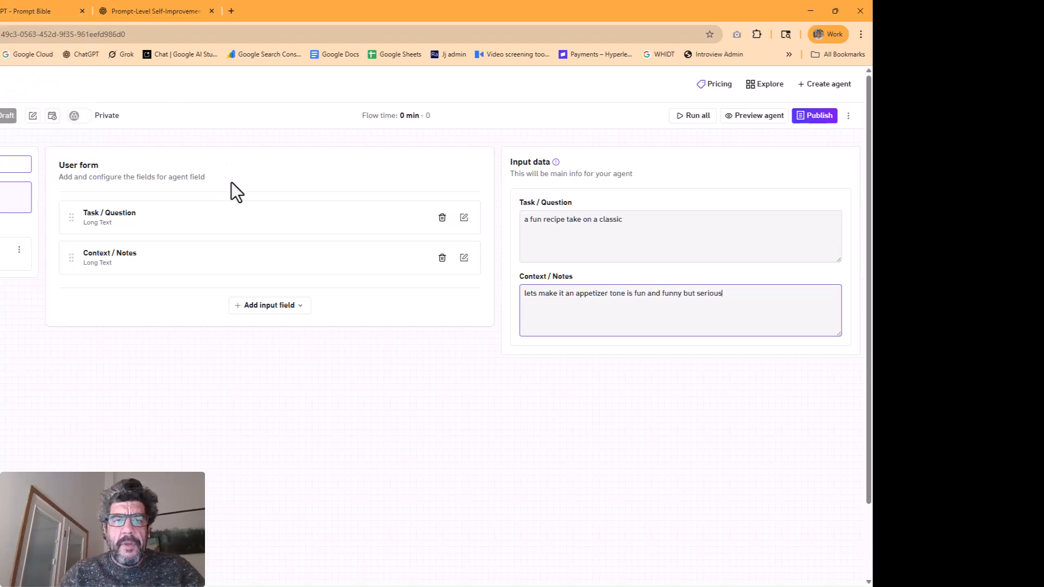
Copy the "Output Format" label from the ChatGPT input form list and return to the Ultraform user form
click(38, 11)
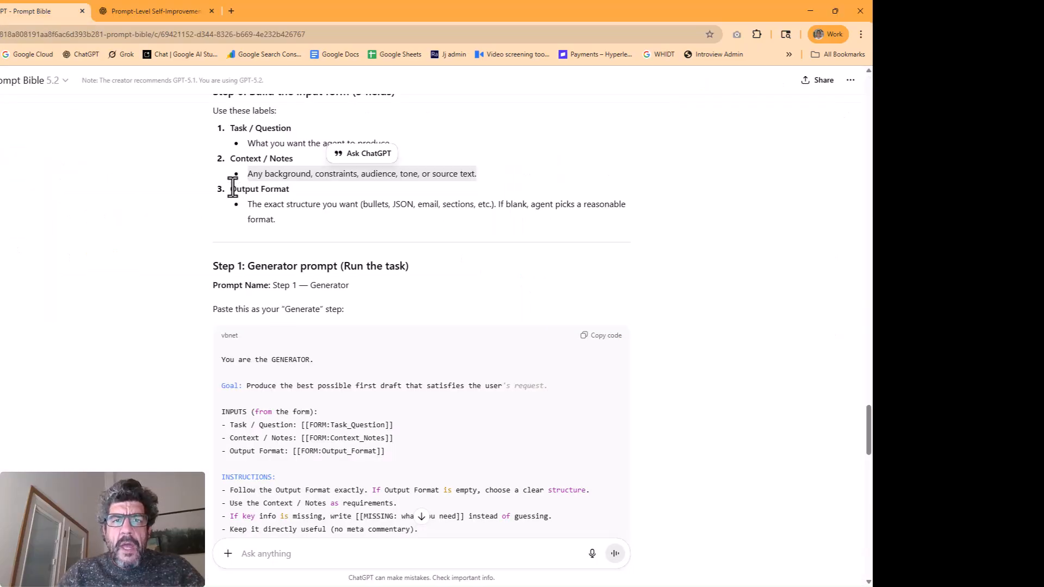
drag(232, 188, 304, 190)
right_click(271, 189)
click(289, 199)
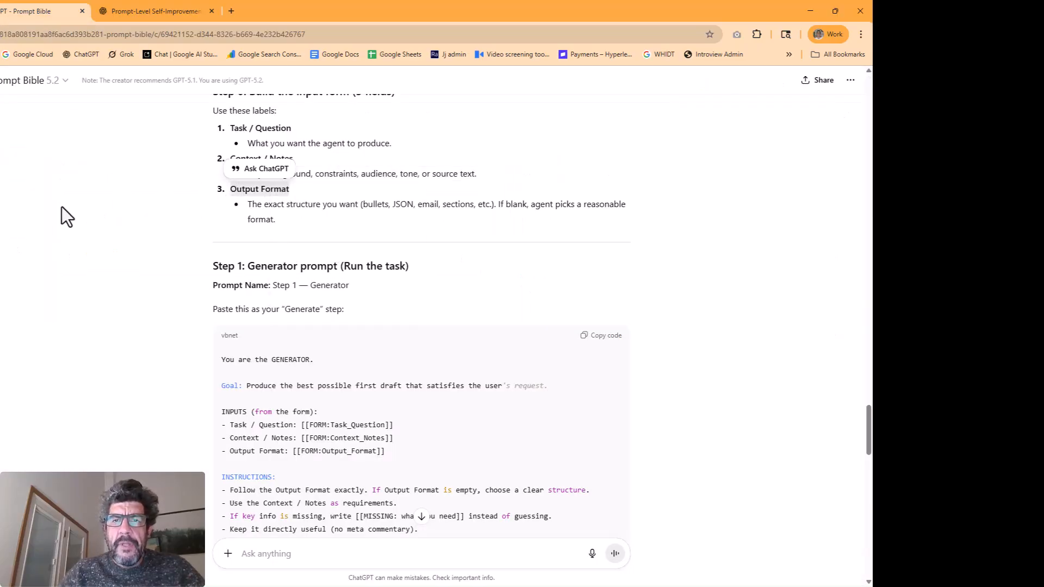
key(ctrl+shift+Tab)
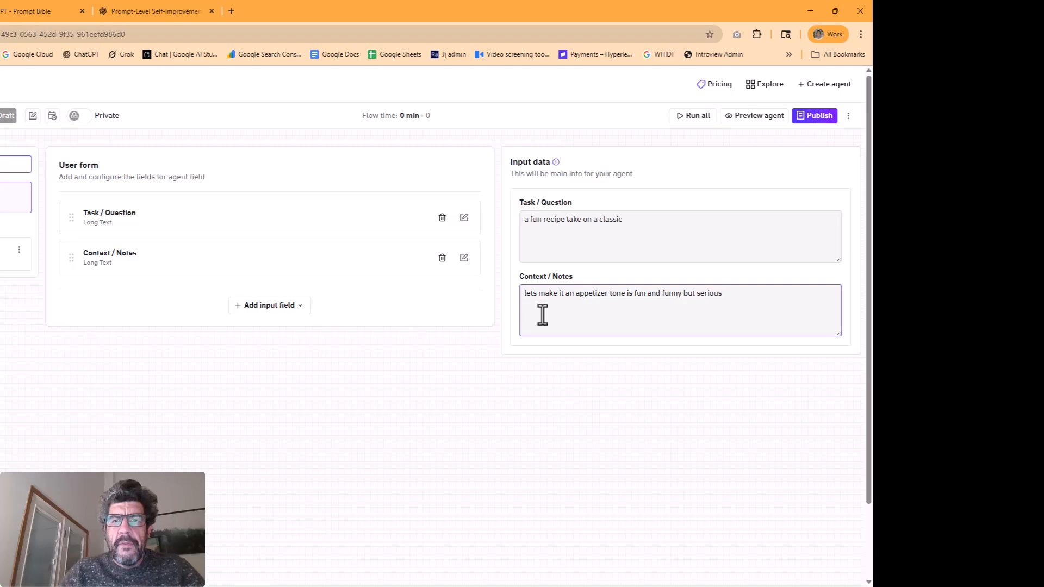
Add a long text field labelled "Output Format", using the "The exact structure you want" description from ChatGPT as its hint
click(278, 306)
click(263, 345)
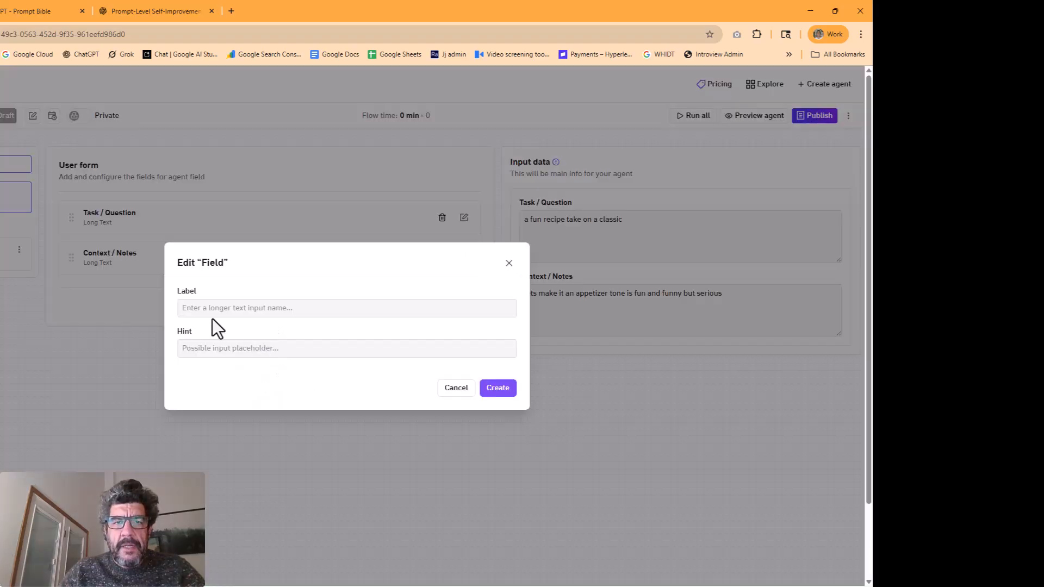
right_click(208, 309)
click(228, 441)
click(220, 348)
click(11, 7)
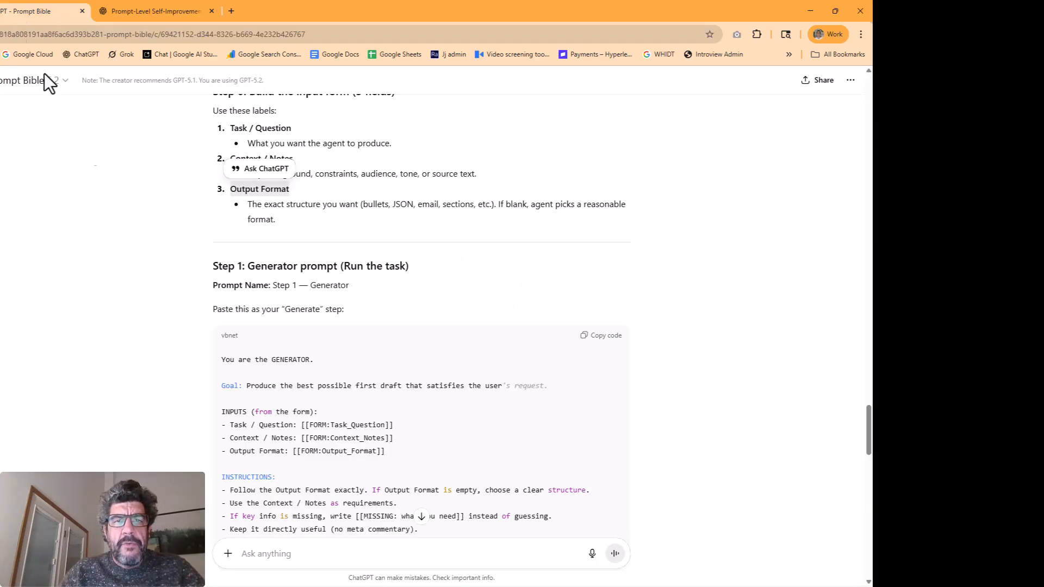
key(ctrl+shift+Tab)
Fill the Output Format input with "beautifully designed markdown" and add a new prompt step to the agent
click(576, 377)
text(beautifully designed markdown)
click(5, 164)
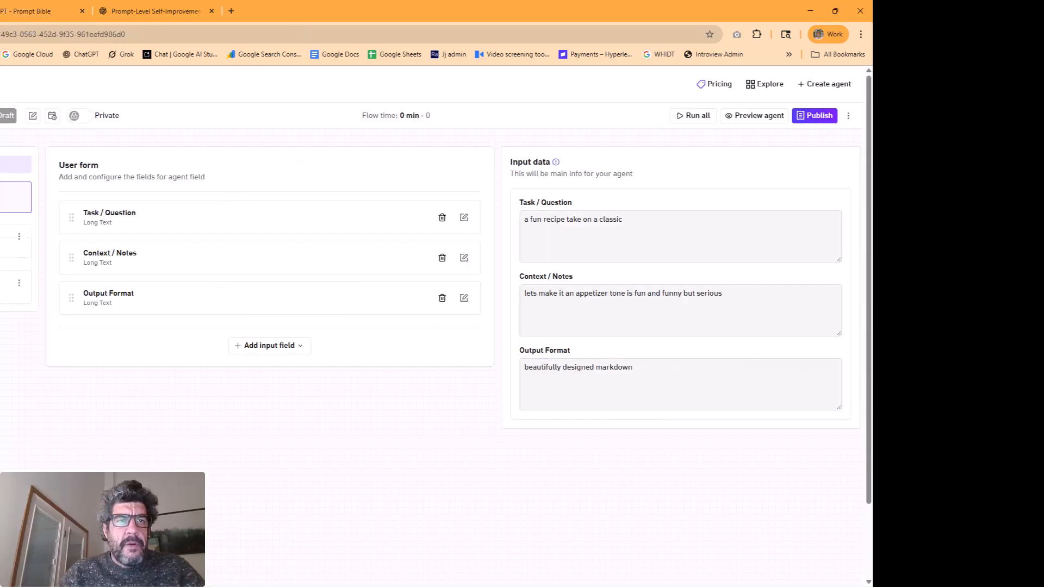
Copy the Step 1 Generator prompt from ChatGPT and paste it into the prompt of Step1 in Ultraform
click(13, 13)
scroll(602, 284, down, 1)
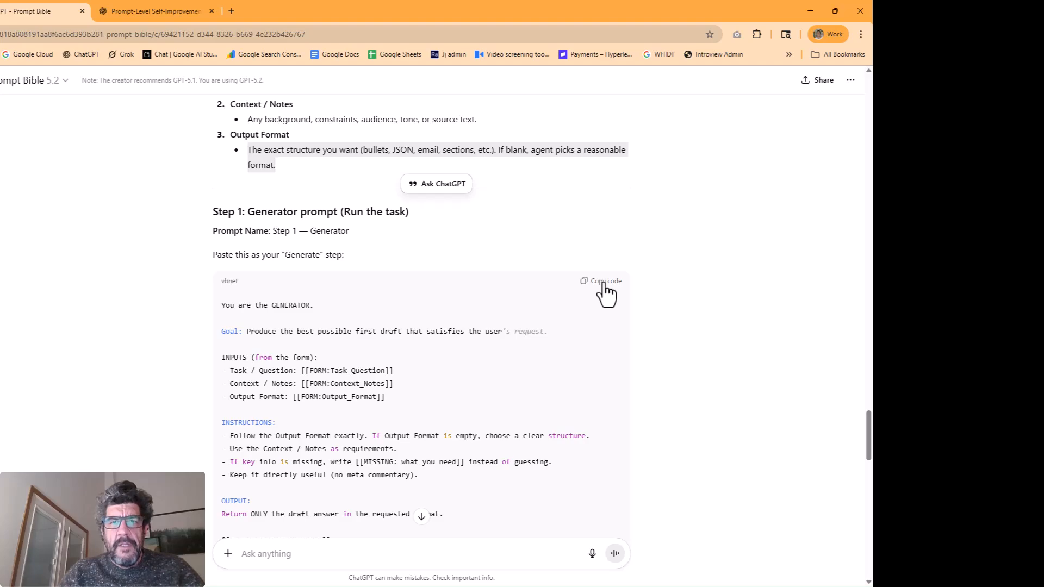
click(604, 283)
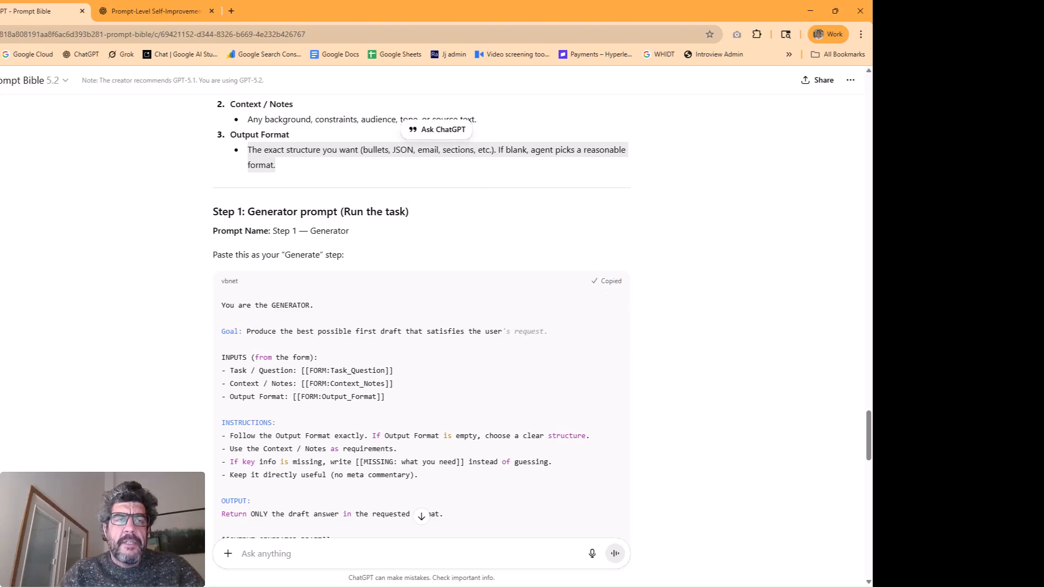
key(ctrl+shift+Tab)
right_click(247, 243)
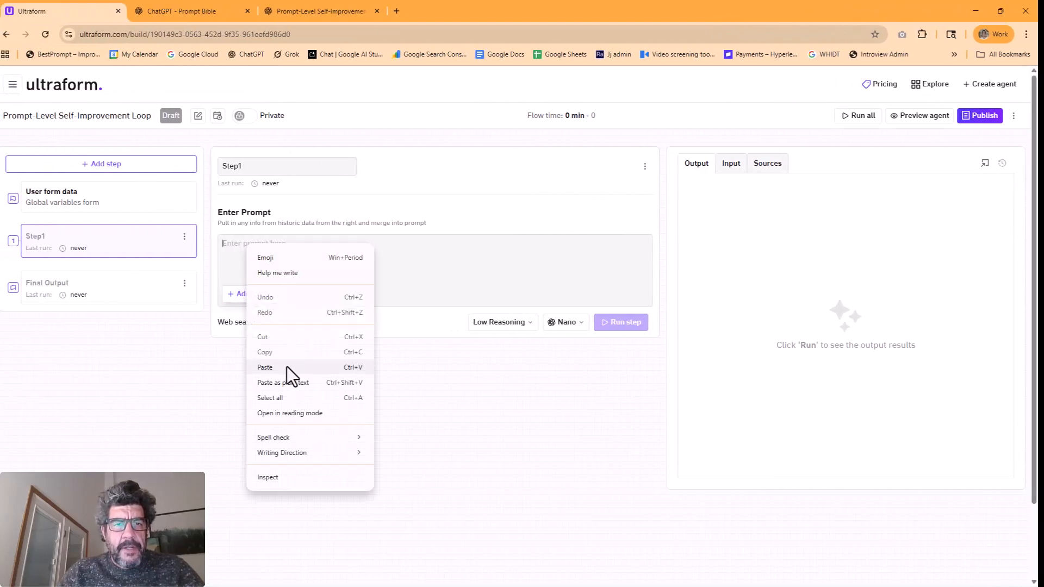
click(265, 367)
Replace the FORM:Task_Question and FORM:Context_Notes placeholders in the prompt with the Task / Question and Context / Notes agent fields
drag(290, 298, 362, 298)
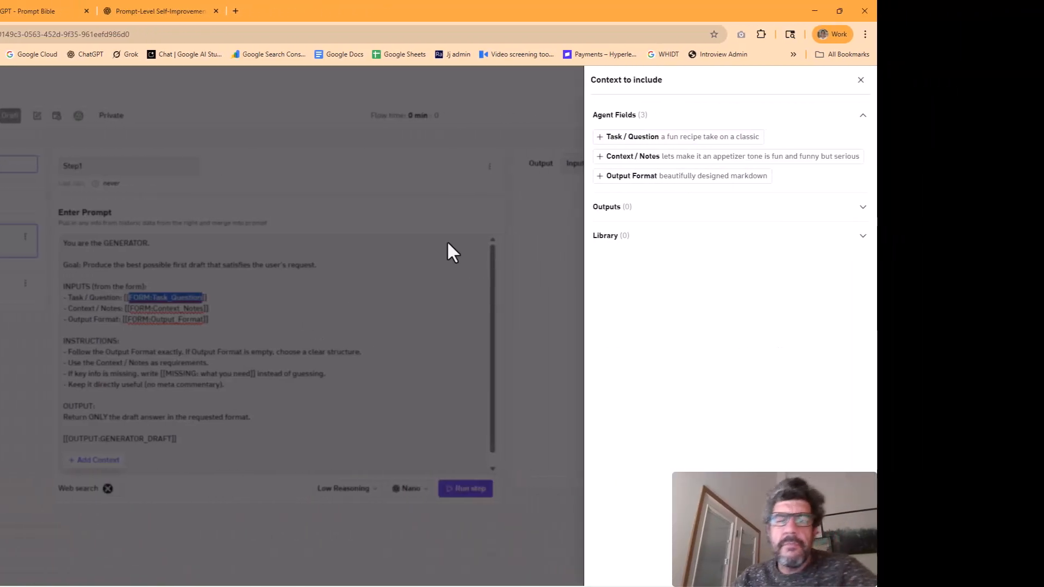
click(617, 138)
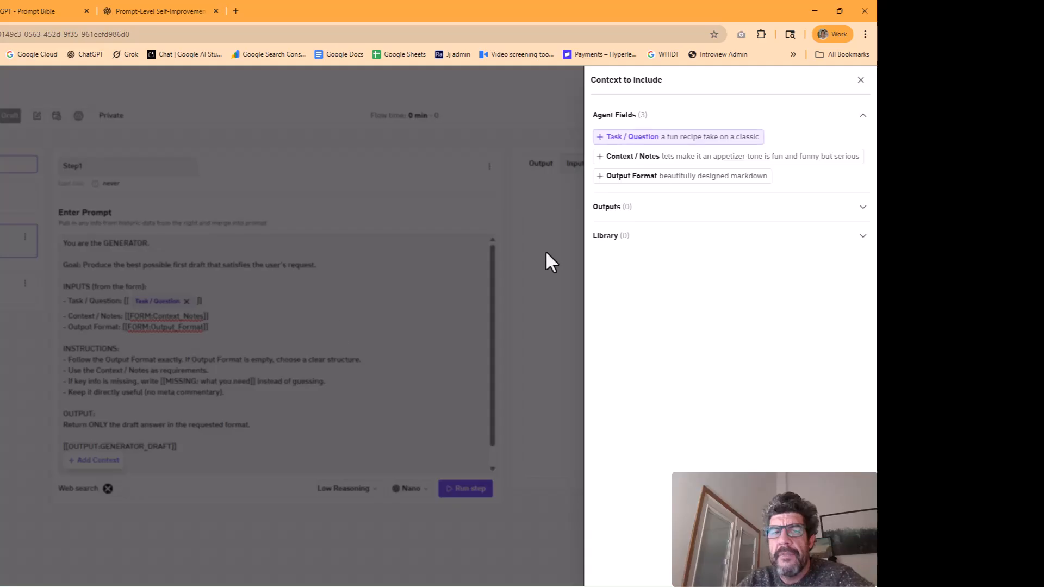
click(131, 318)
drag(129, 318, 202, 316)
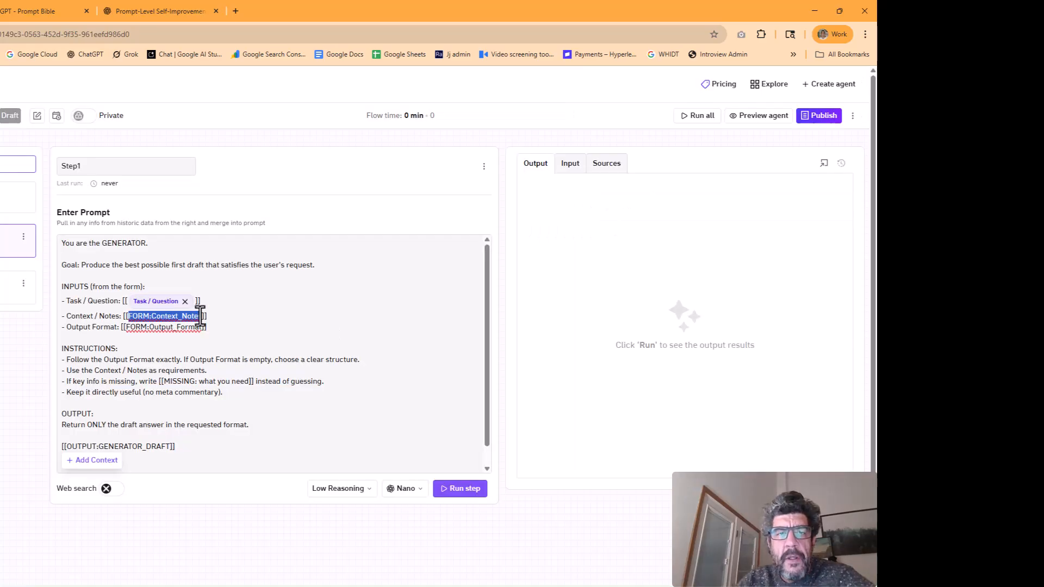
click(82, 461)
click(642, 157)
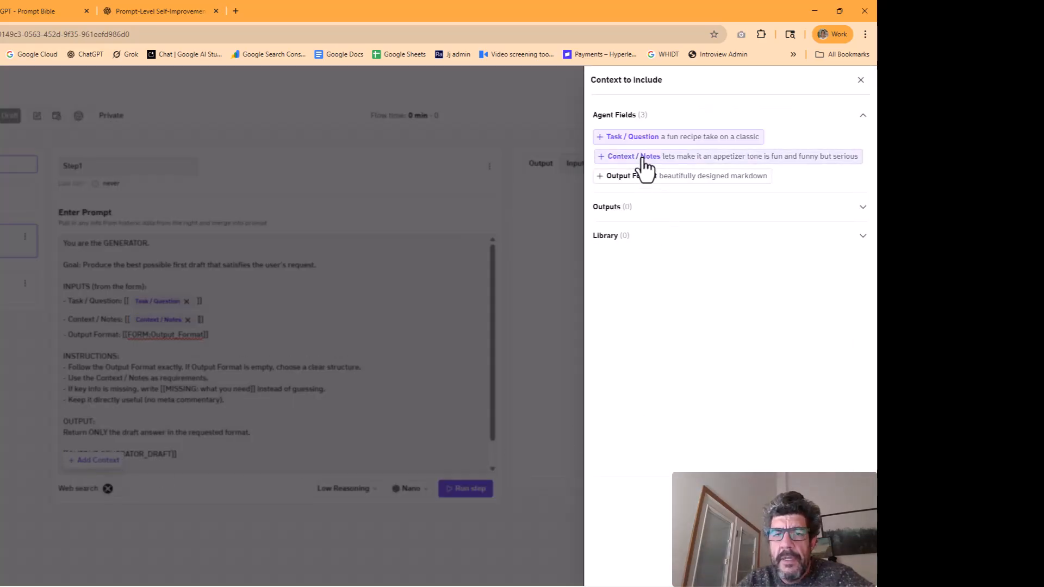
Replace the FORM:Output_Format placeholder in the prompt with the Output Format agent field and close the context list
click(157, 350)
drag(126, 334, 201, 334)
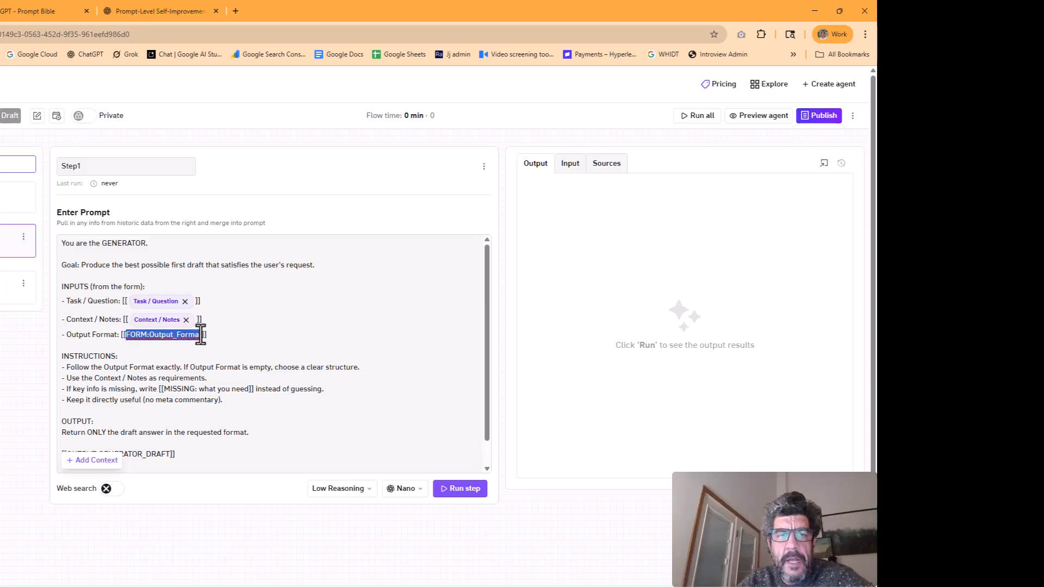
click(92, 460)
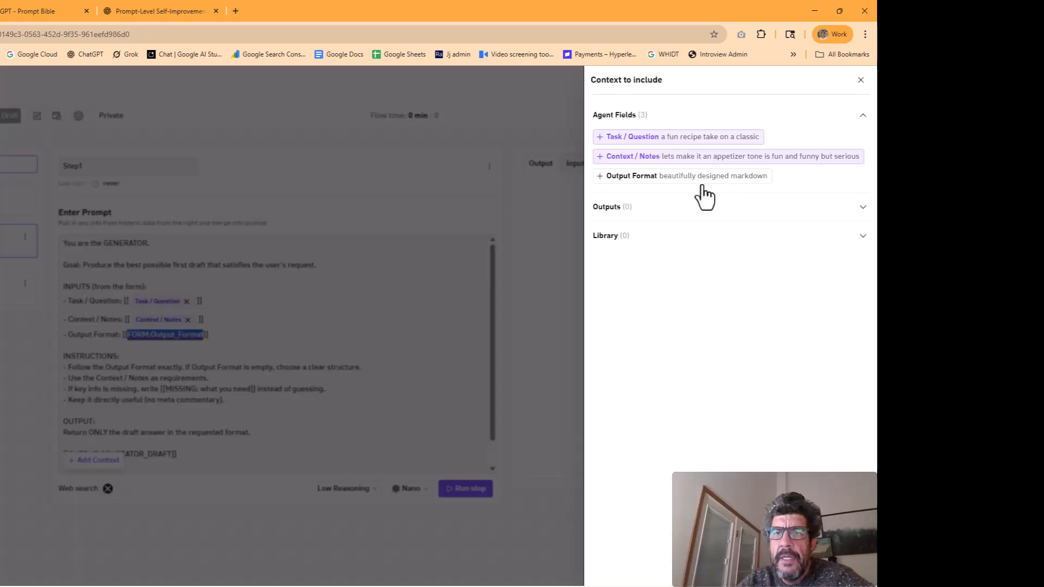
click(657, 179)
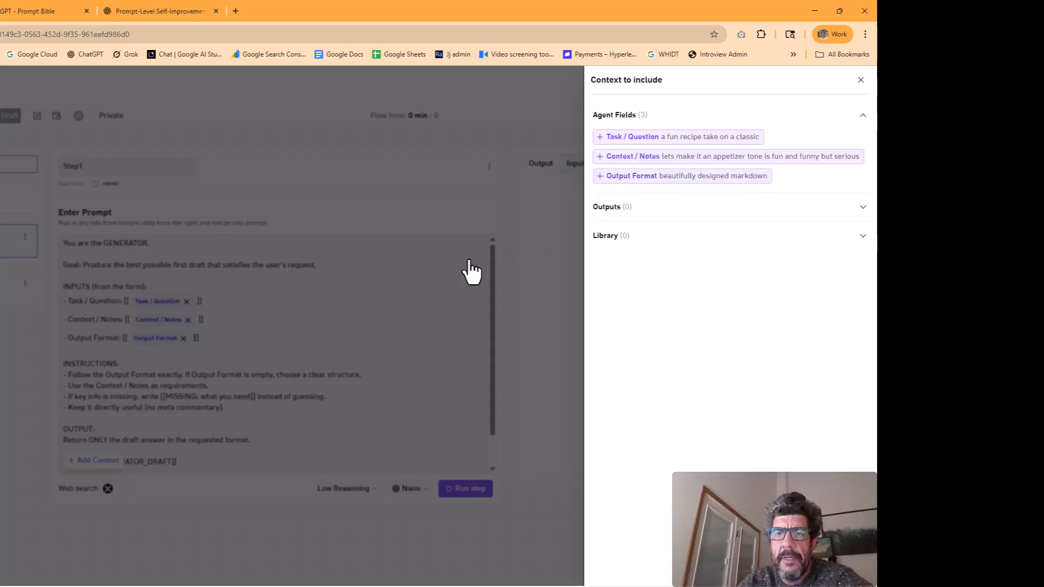
click(498, 256)
Run Step1 to generate the first draft from the form inputs
scroll(310, 417, down, 2)
click(467, 492)
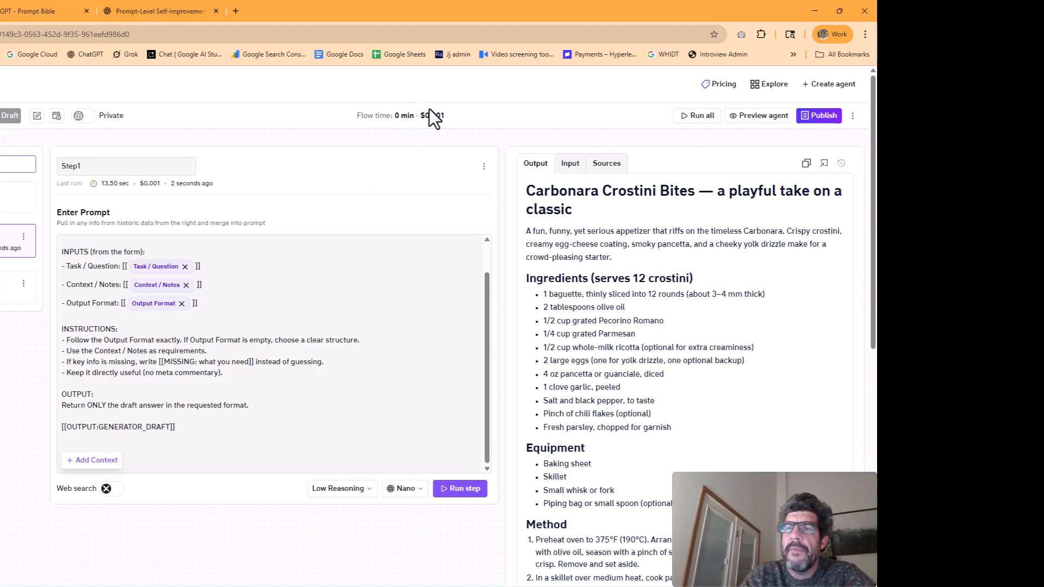
Copy the Step 2 Critic prompt from ChatGPT, then return to Ultraform and add a new step to the agent
click(18, 14)
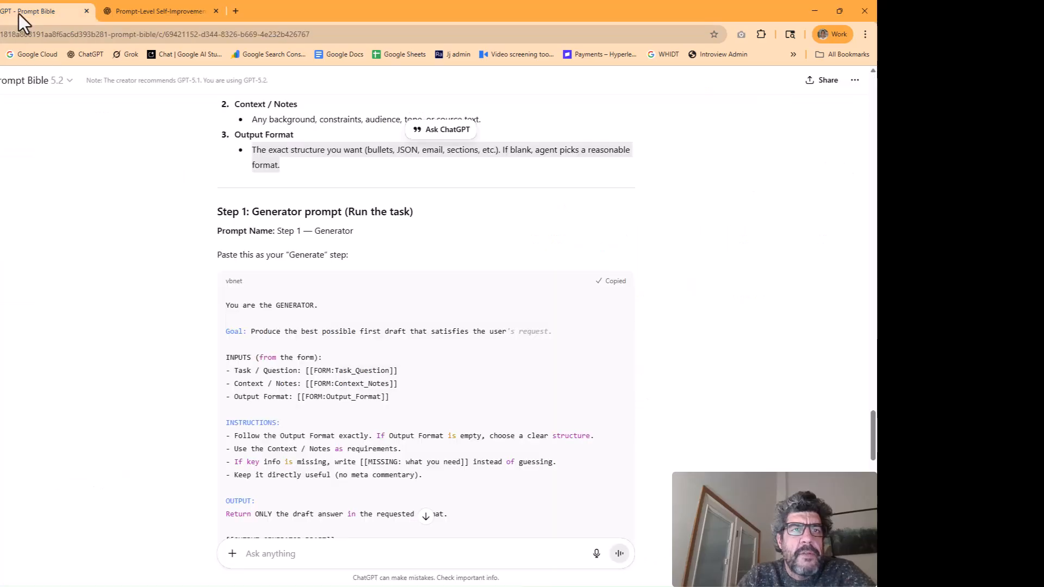
scroll(98, 244, down, 7)
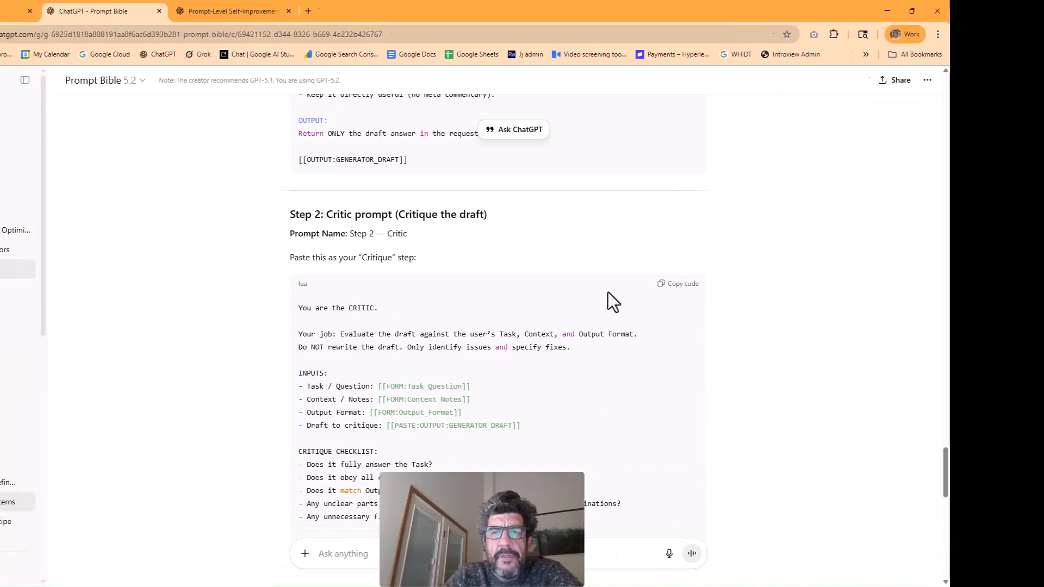
click(768, 293)
click(35, 11)
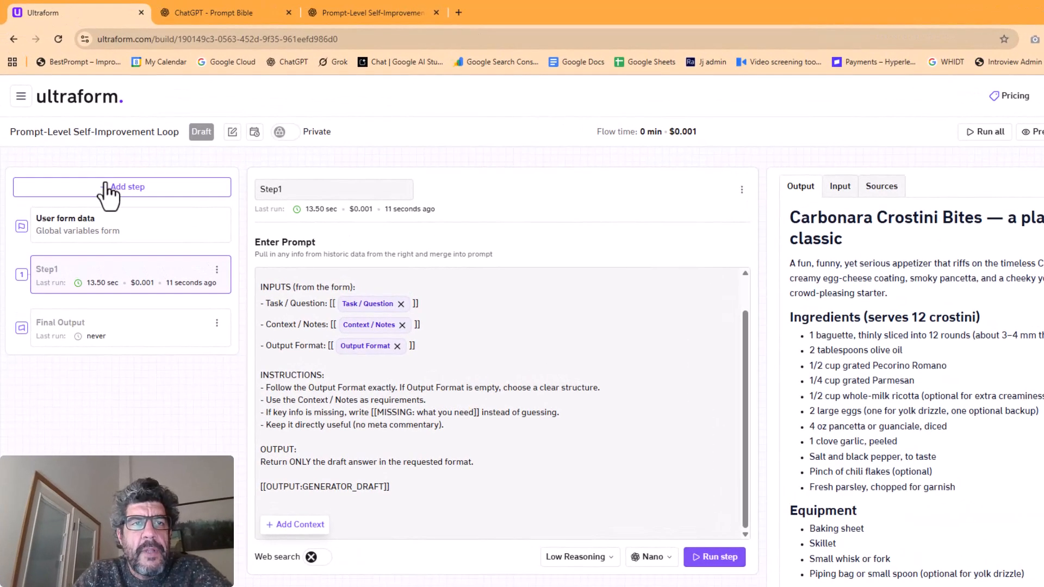
click(107, 187)
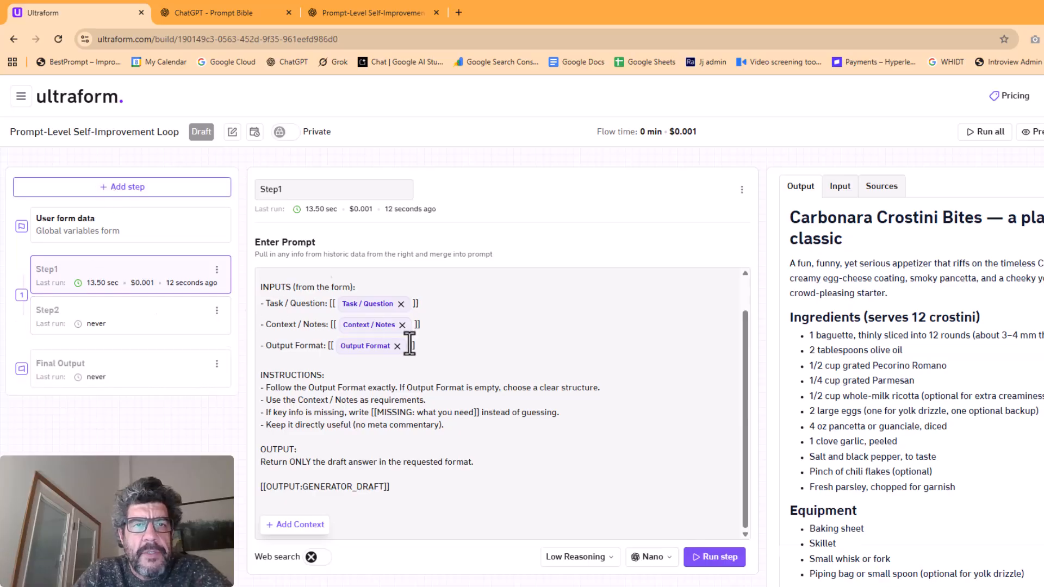
Rename the Step1 prompt step as Generator 1
click(70, 283)
double_click(292, 190)
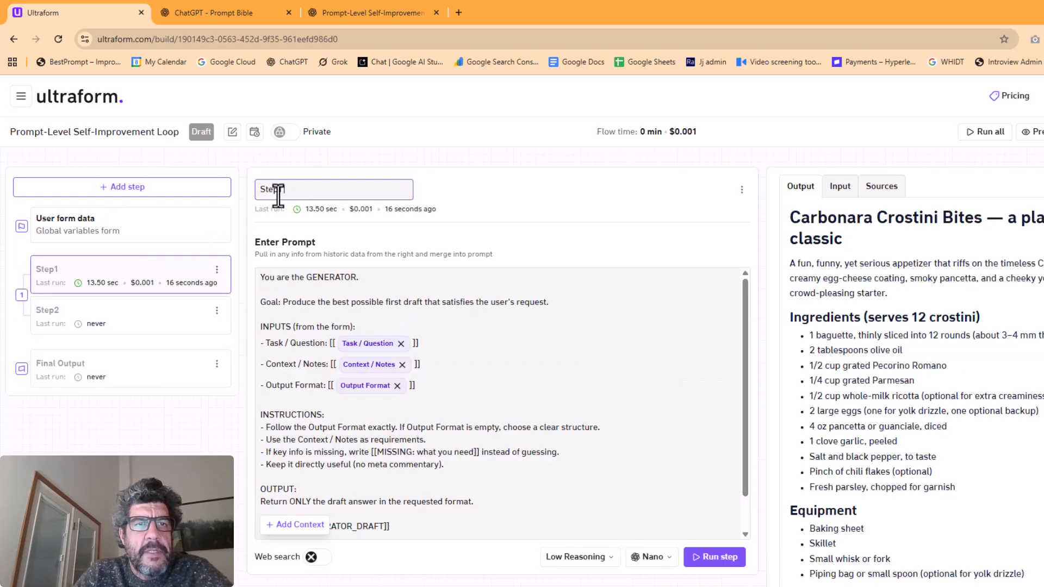
text(Generator)
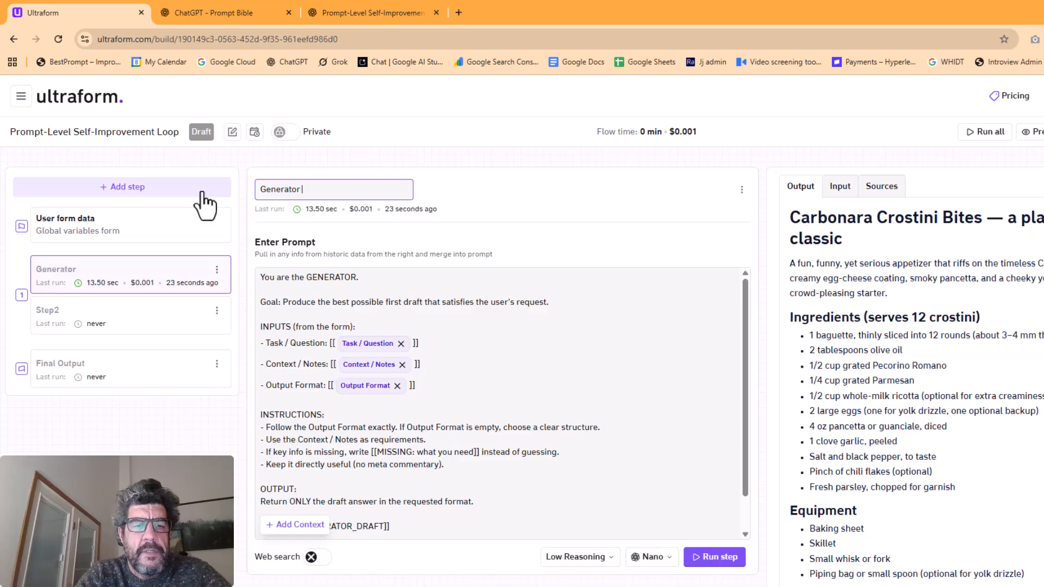
text( 1)
Rename Step2 as Critic 1 and paste the copied Critic prompt into its prompt
click(180, 329)
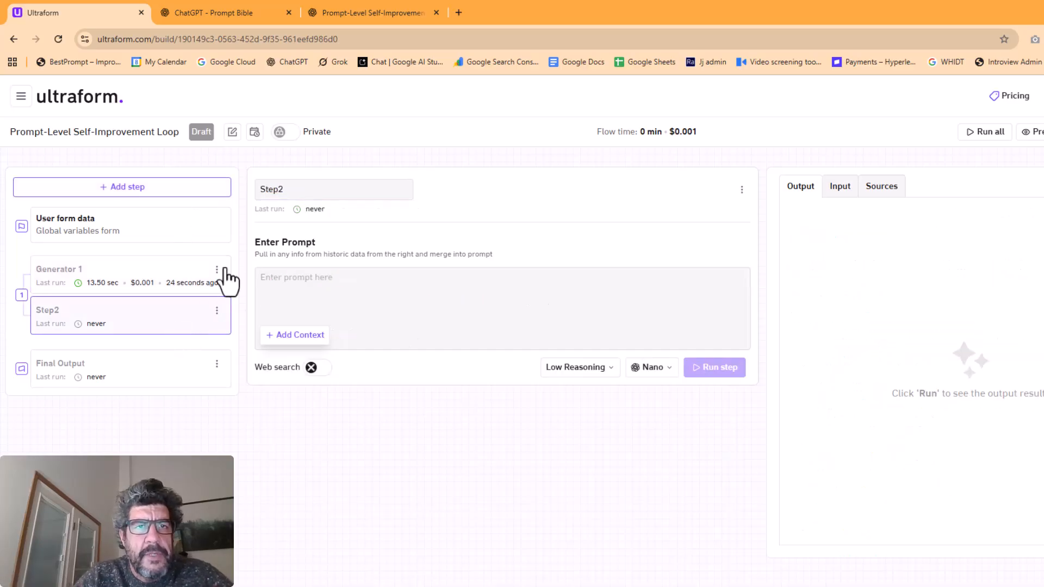
double_click(318, 189)
text(Critic 1)
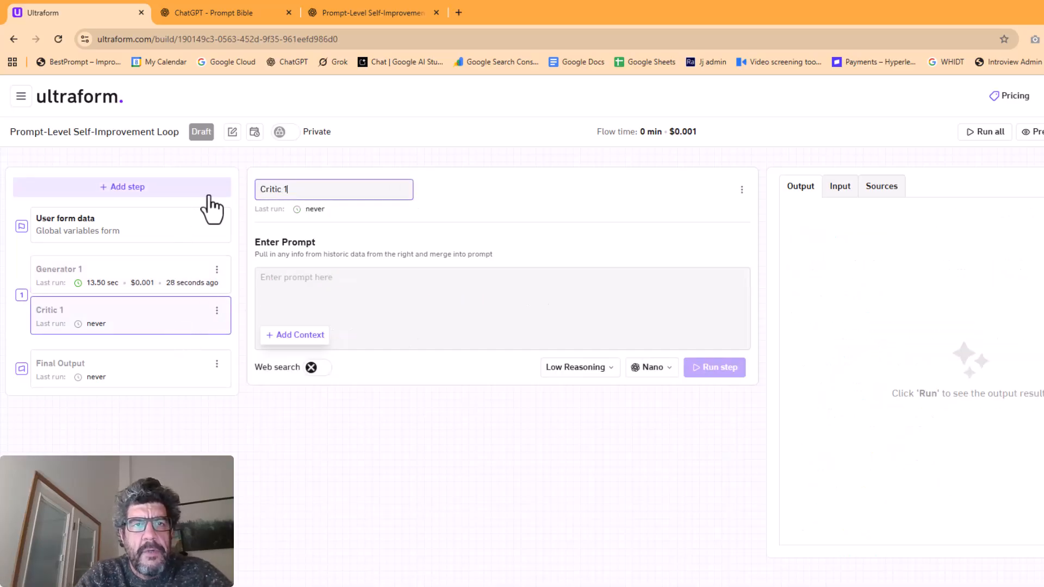
click(426, 315)
key(ctrl+v)
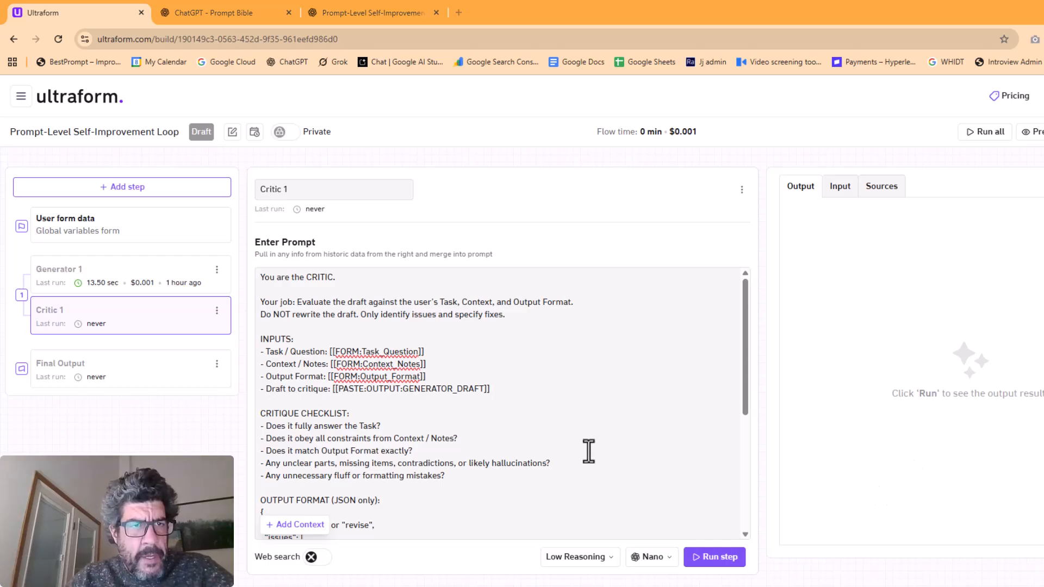
Replace the FORM:Task_Question and FORM:Context_Notes placeholders in the Critic 1 prompt with the Task / Question and Context / Notes agent fields
drag(335, 352, 416, 359)
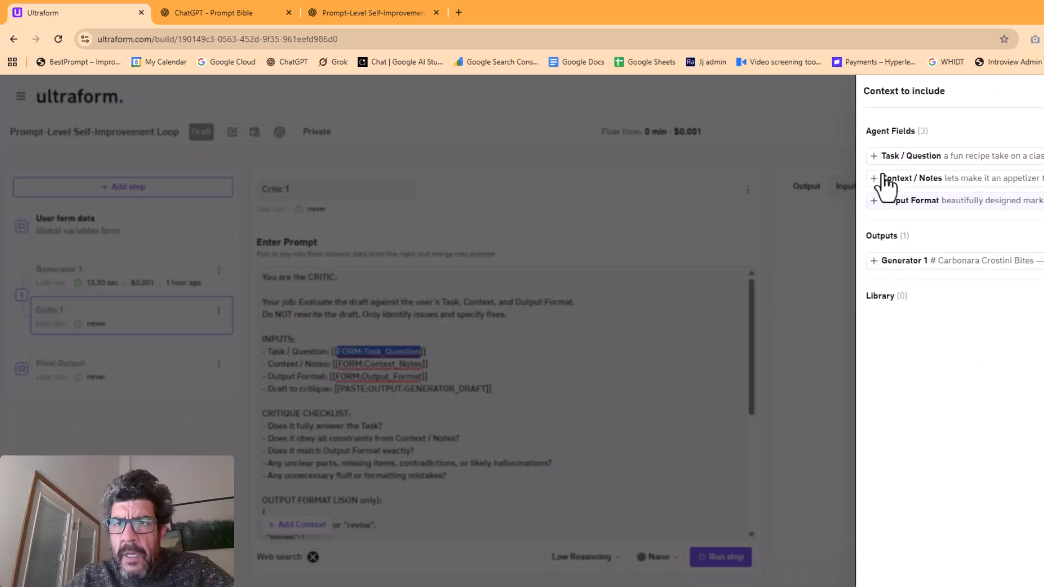
click(887, 163)
click(315, 374)
double_click(333, 369)
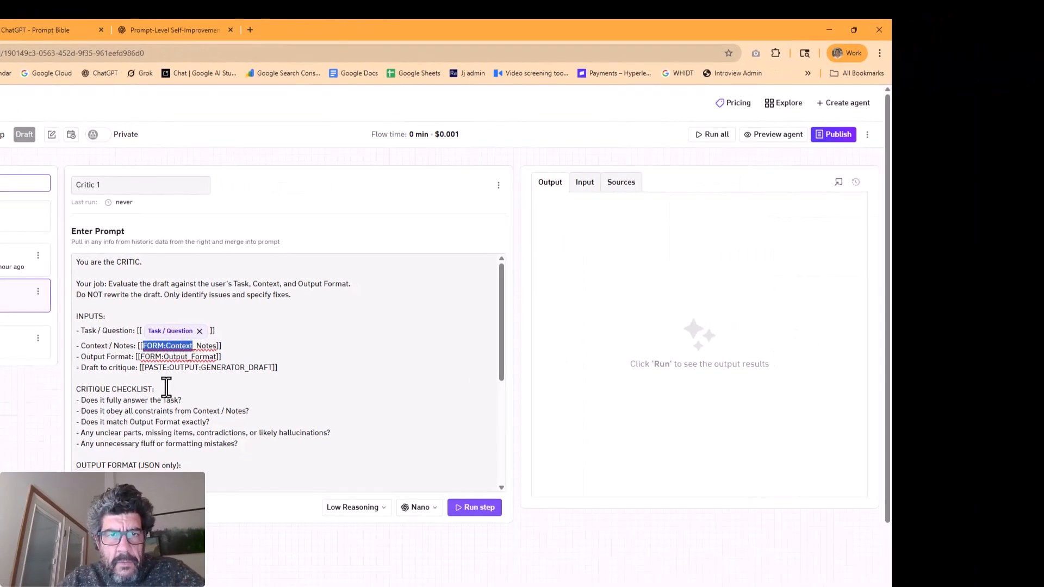
click(264, 517)
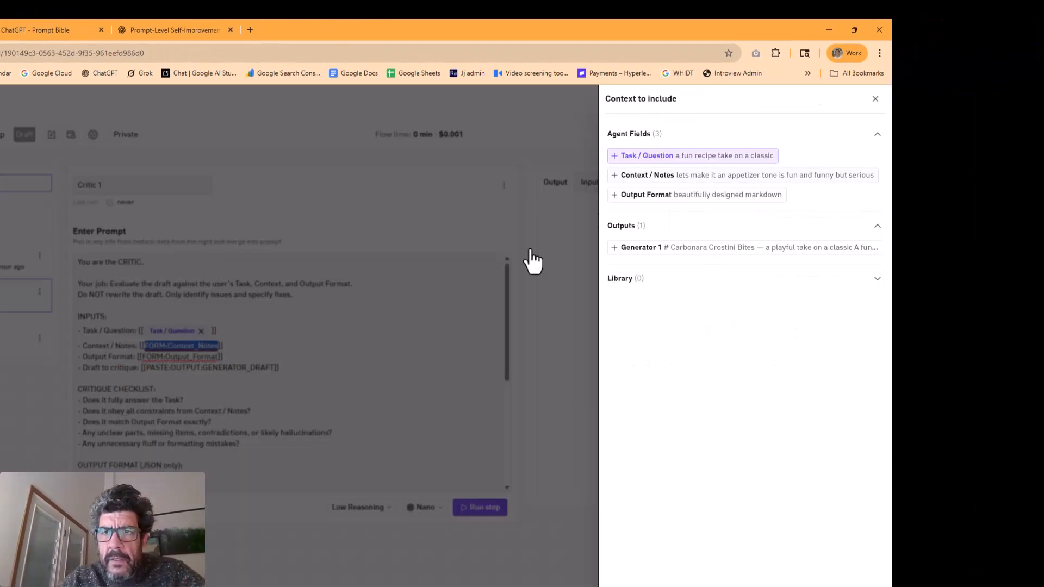
click(679, 175)
Replace the FORM:Output_Format and PASTE:OUTPUT:GENERATOR_DRAFT placeholders in the Critic 1 prompt with the Output Format field and the Generator 1 output
drag(141, 364, 271, 383)
click(131, 507)
click(680, 195)
click(180, 386)
click(130, 507)
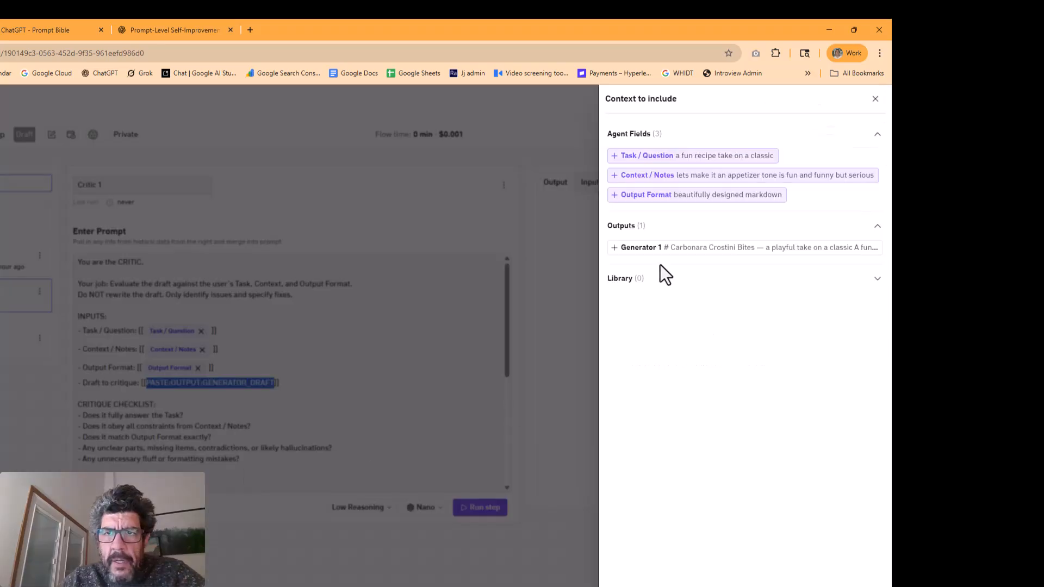
click(673, 252)
click(399, 335)
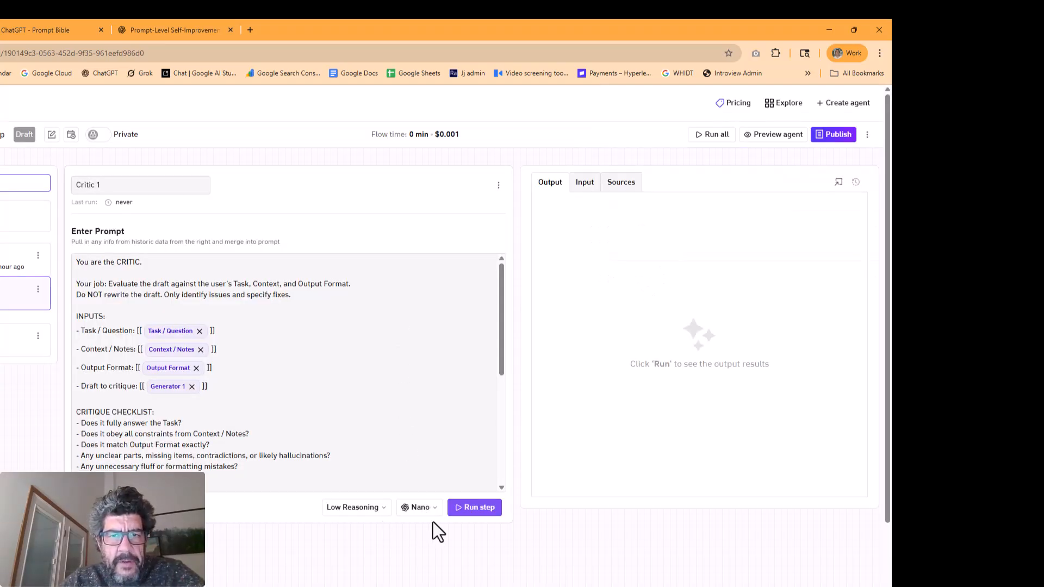
Review the Critic 1 prompt's critique checklist and JSON output format, and run the step
scroll(168, 338, down, 1)
scroll(169, 338, down, 1)
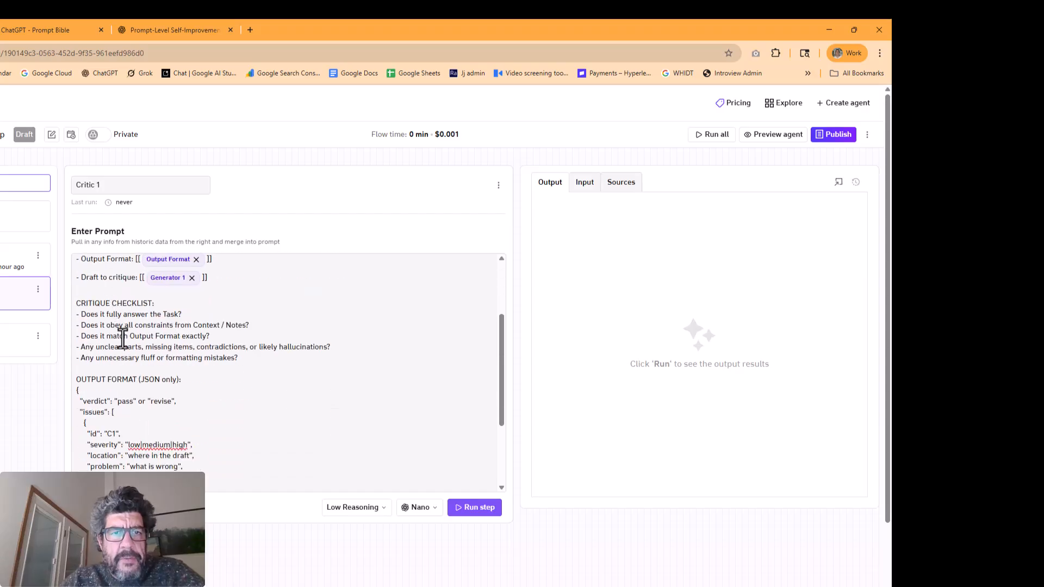
scroll(123, 340, down, 2)
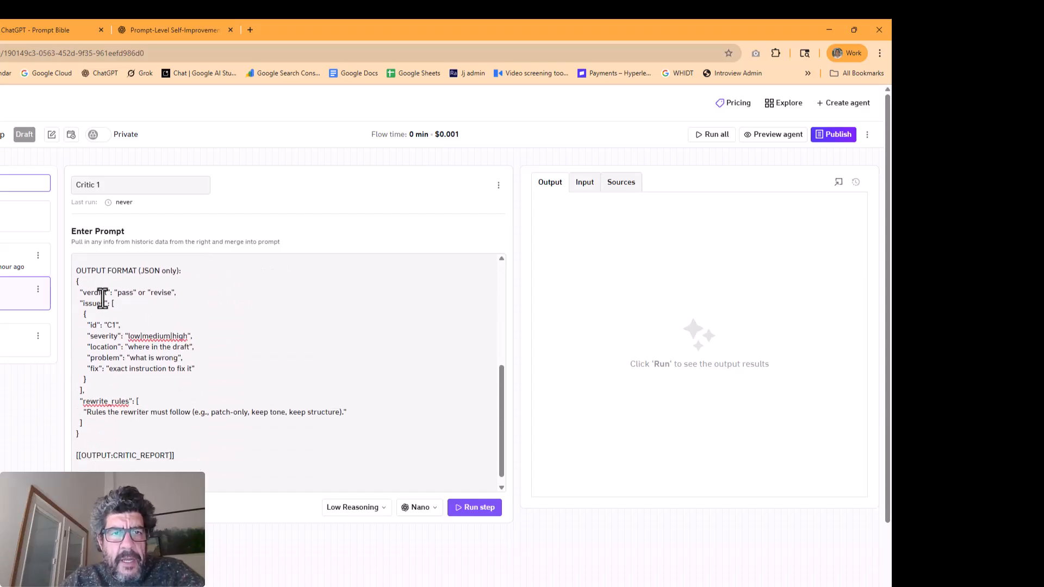
scroll(128, 371, down, 1)
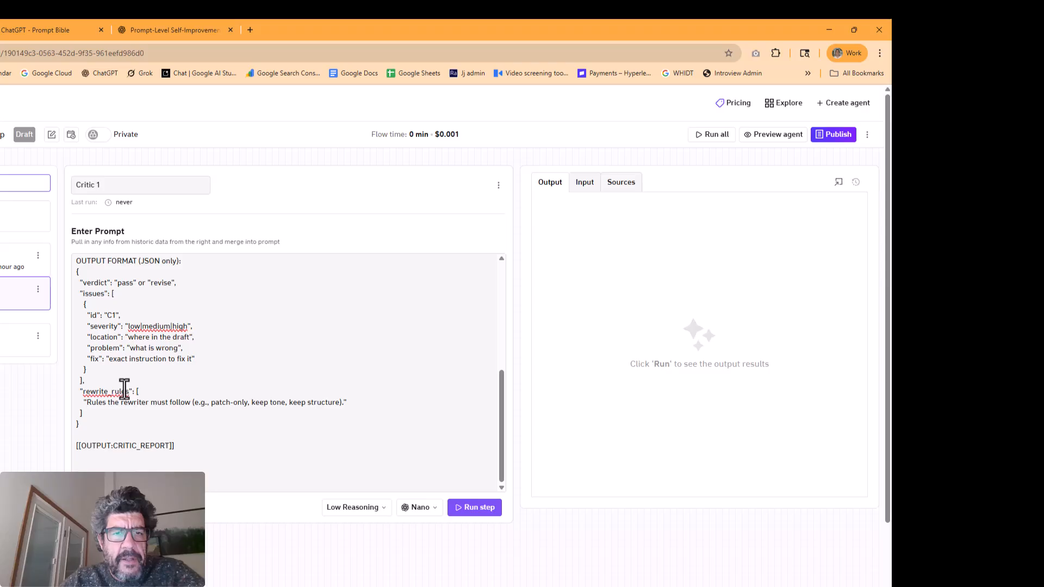
scroll(126, 387, up, 5)
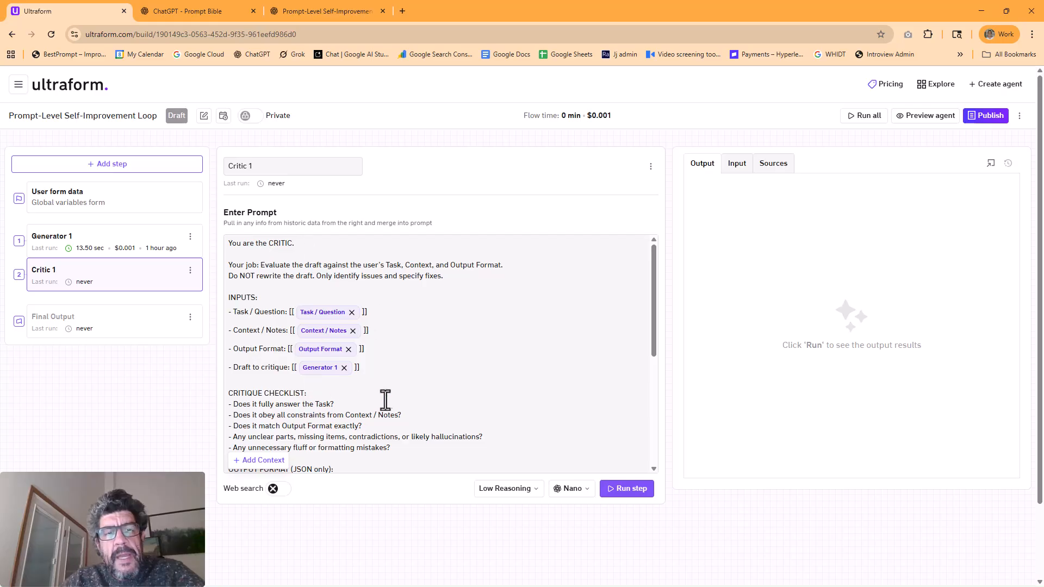
scroll(465, 339, down, 2)
click(632, 492)
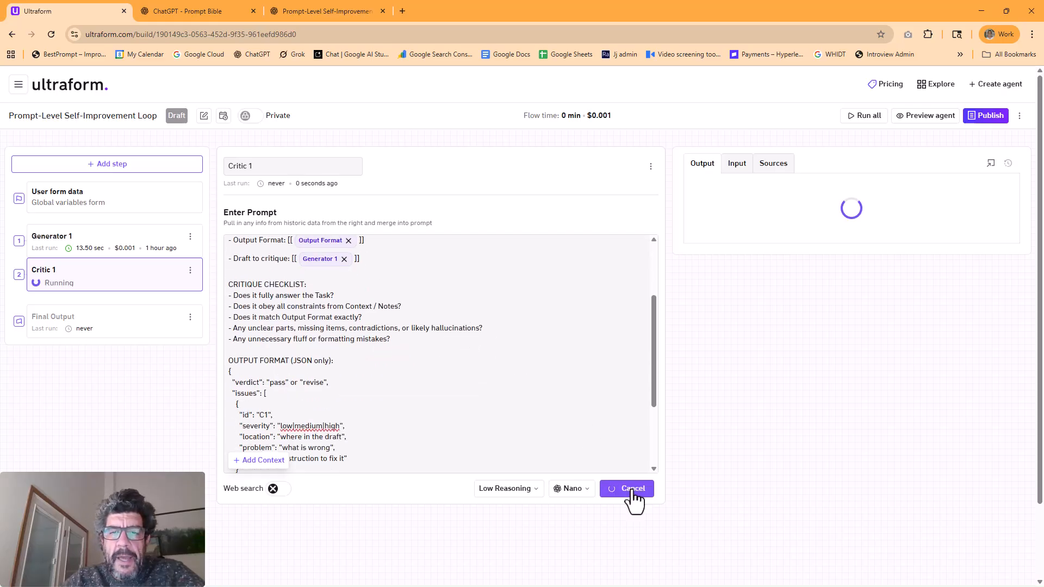
Copy the Step 3 Rewriter prompt from ChatGPT and return to Ultraform
click(199, 13)
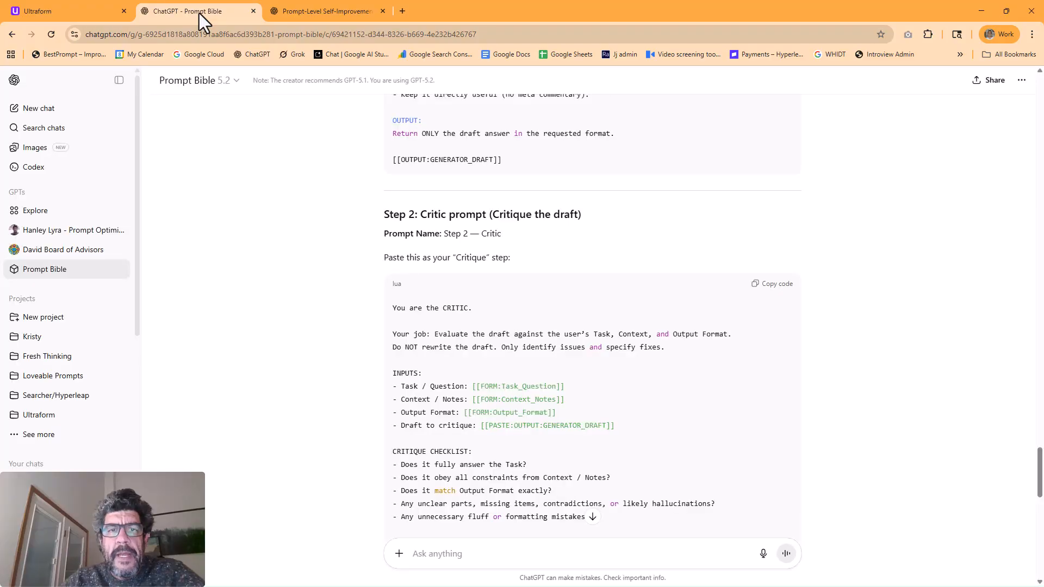
scroll(278, 292, down, 12)
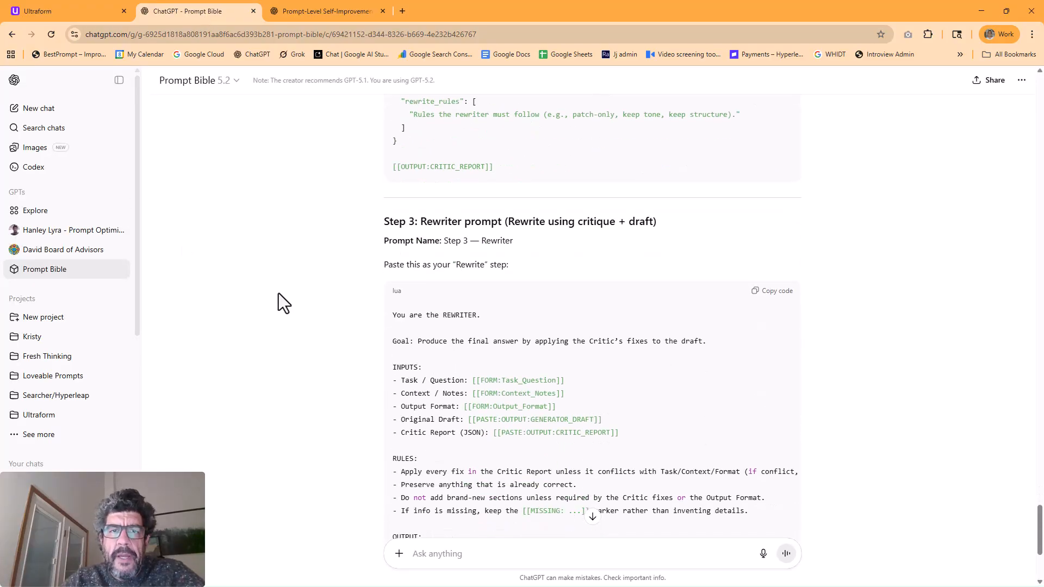
scroll(278, 292, down, 2)
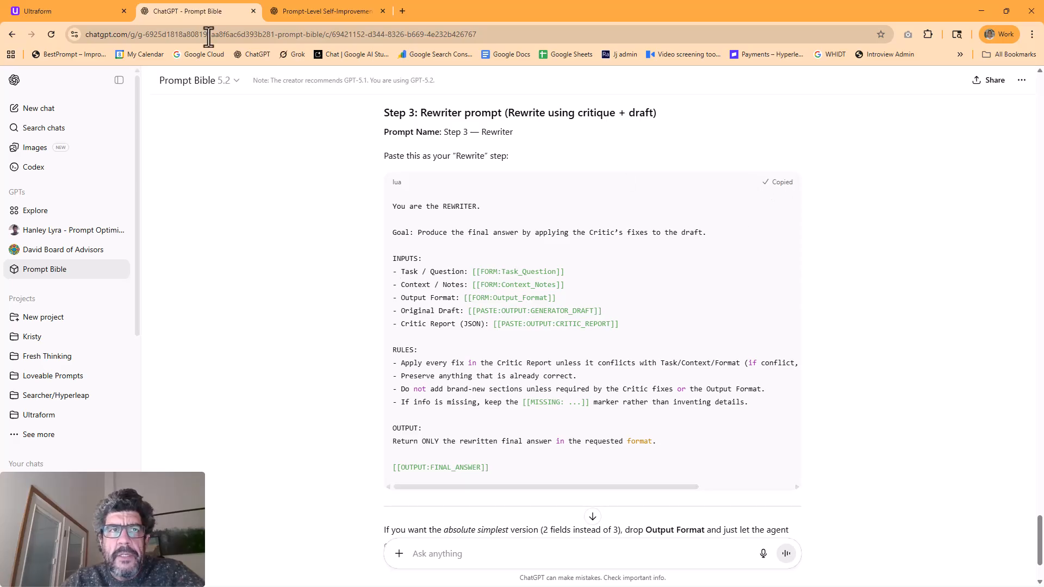
click(54, 11)
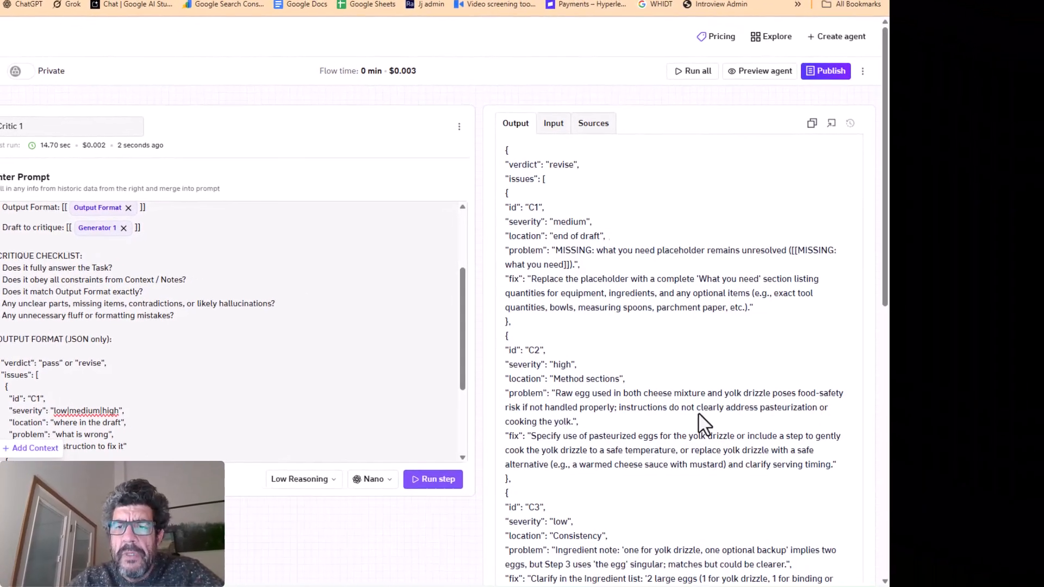
Examine the problem described under issue C2 in the Critic 1 output
drag(632, 395, 802, 395)
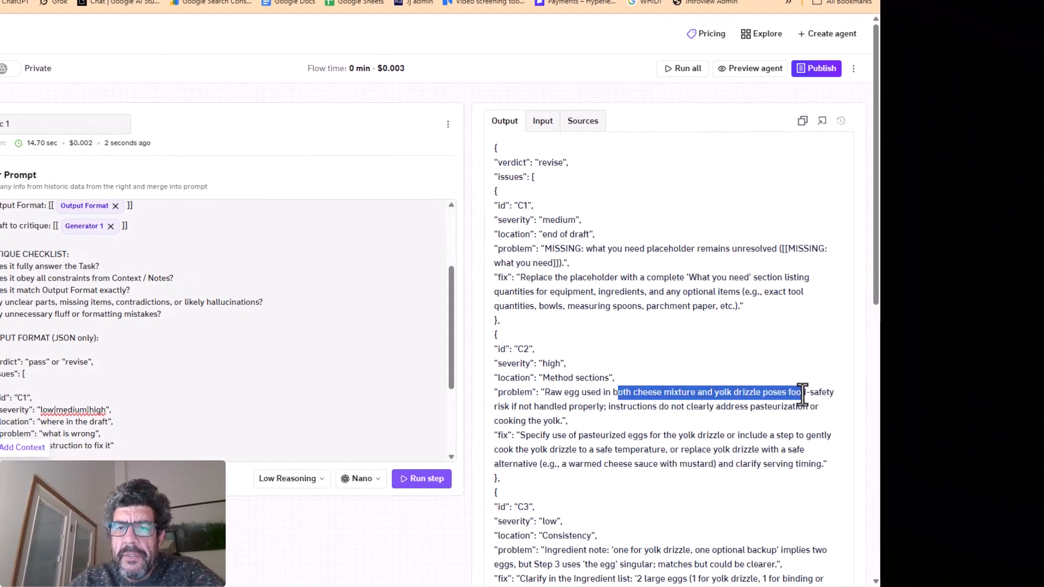
drag(803, 393, 809, 406)
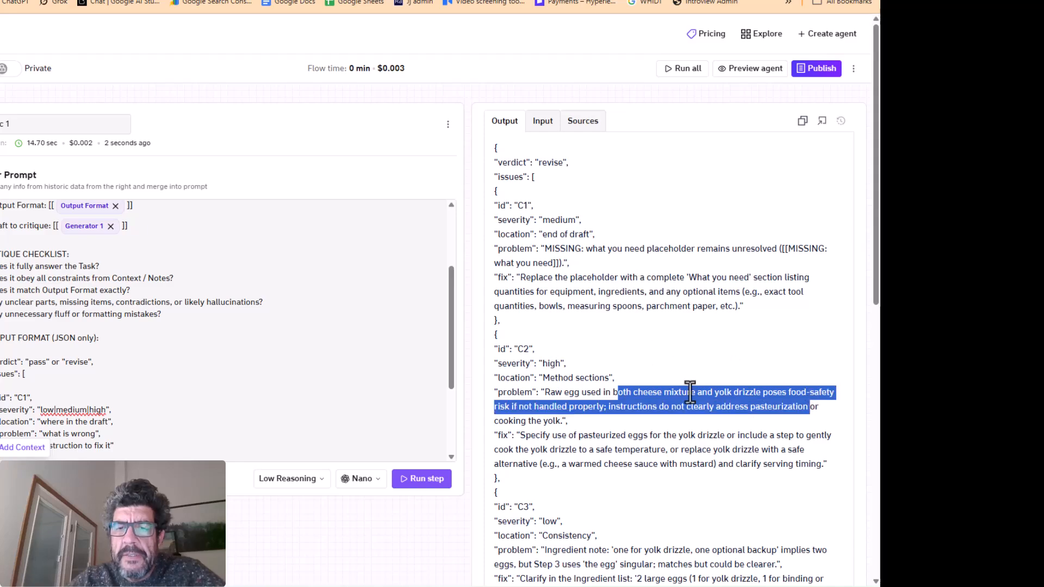
click(761, 402)
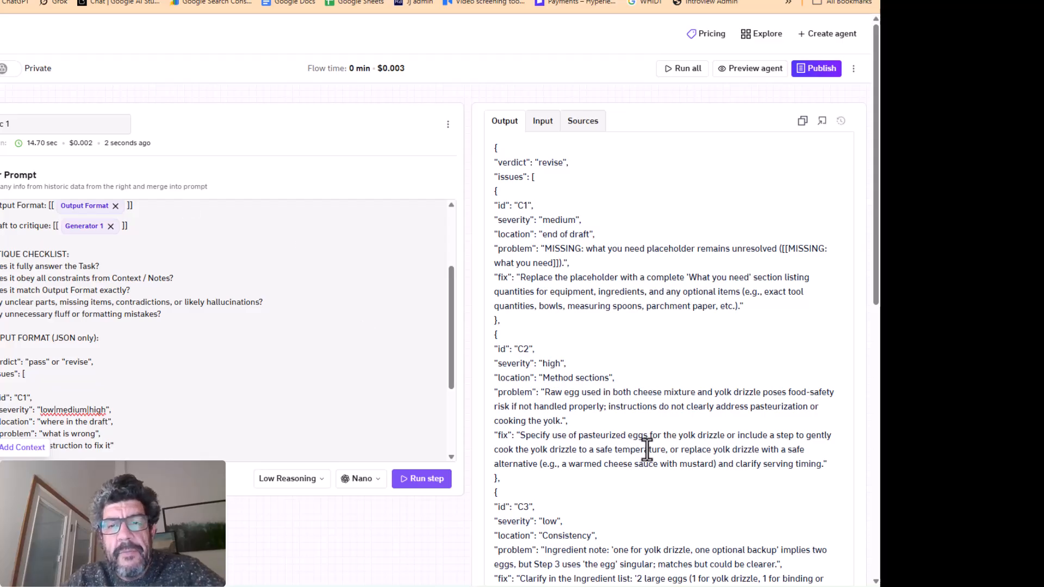
Add a new step named Rewrite 1 and paste the copied Rewriter prompt into it
click(108, 164)
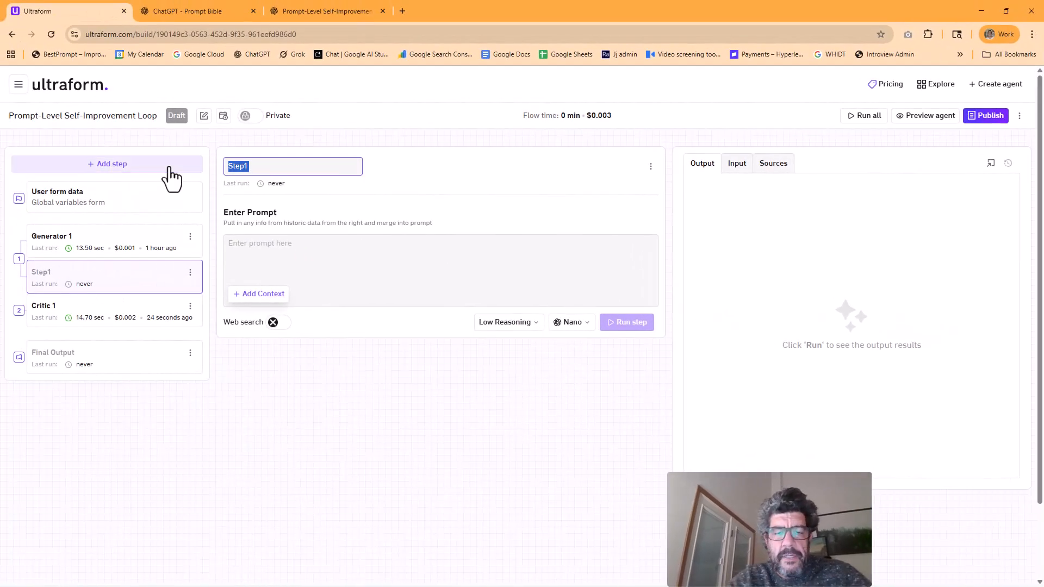
text(Rew)
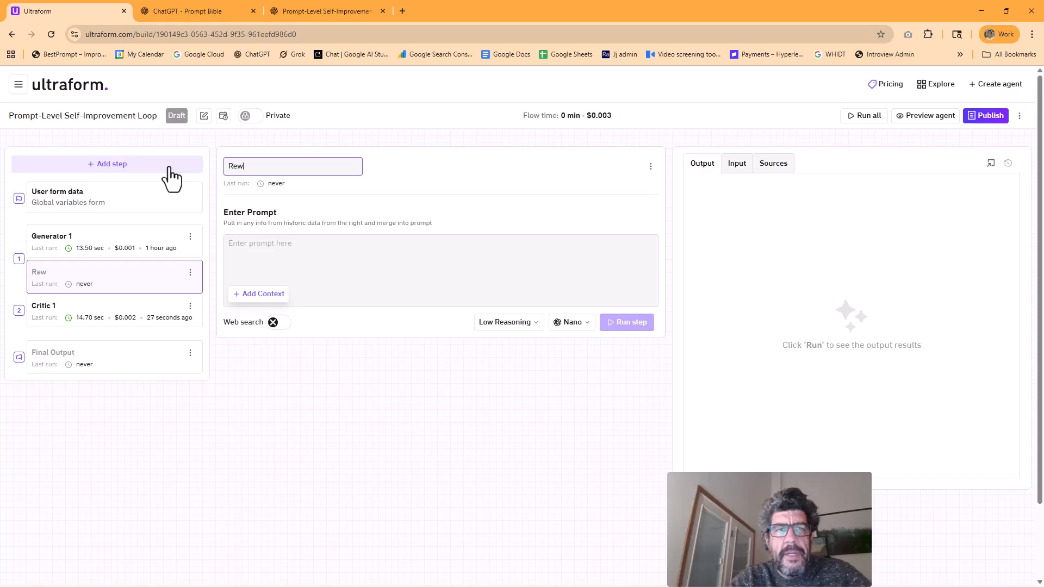
text(rite 1)
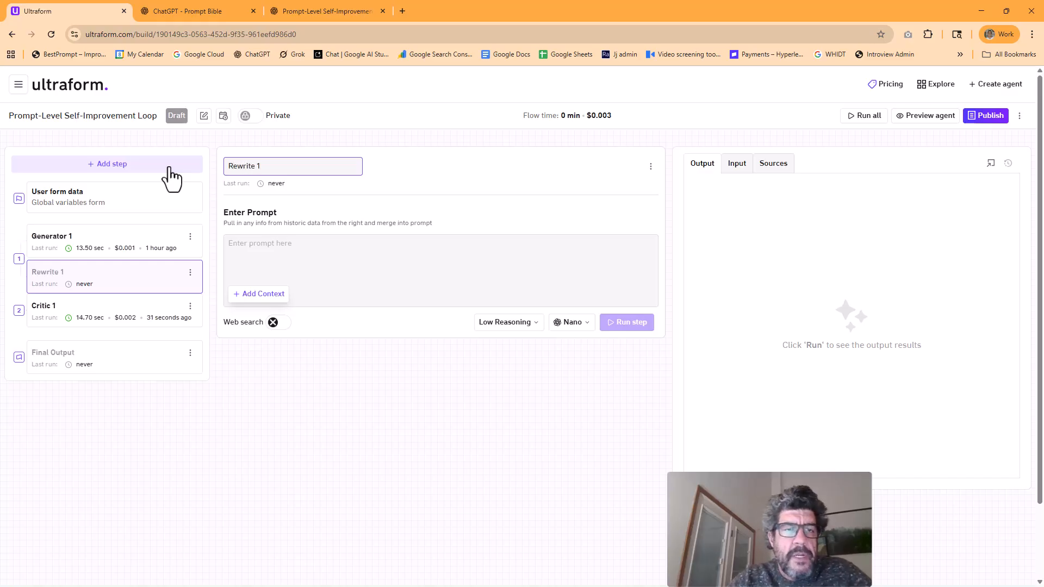
click(294, 300)
key(ctrl+v)
Replace the FORM:Task_Question and FORM:Context_Notes placeholders in the Rewrite 1 prompt with the Task / Question and Context / Notes agent fields
drag(294, 299, 364, 297)
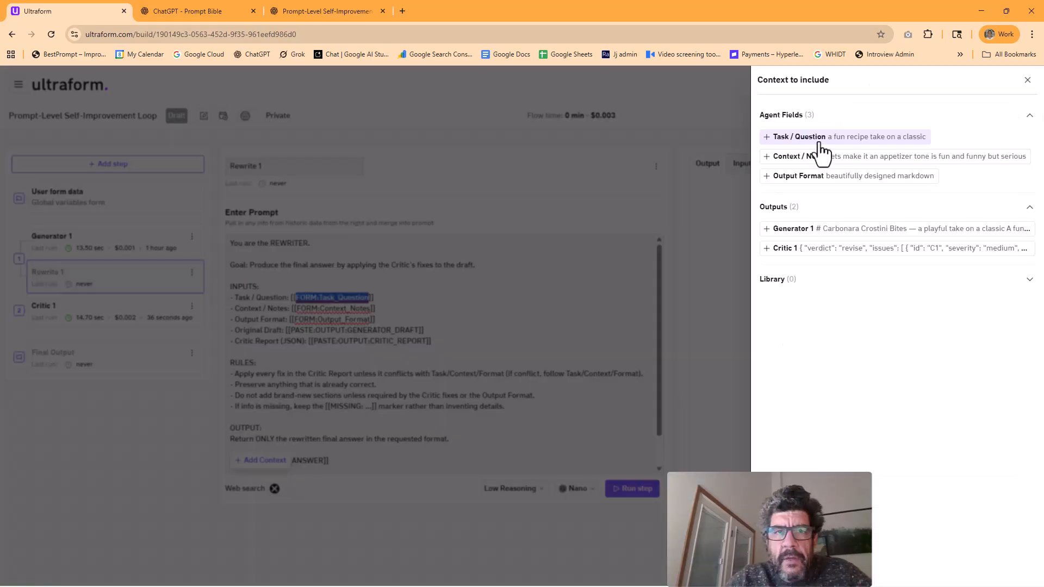
click(815, 152)
click(384, 338)
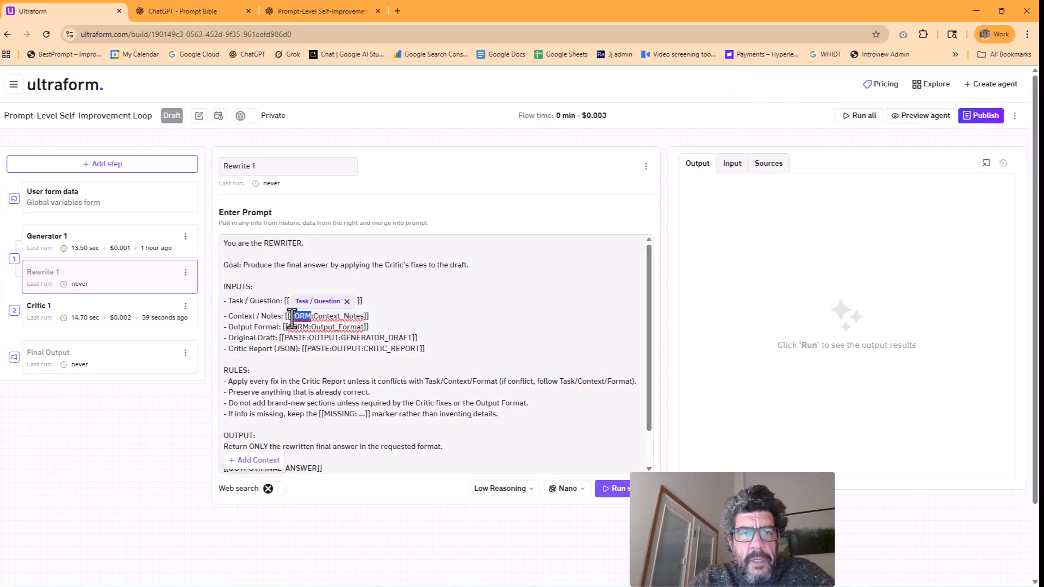
drag(232, 316, 307, 316)
click(752, 163)
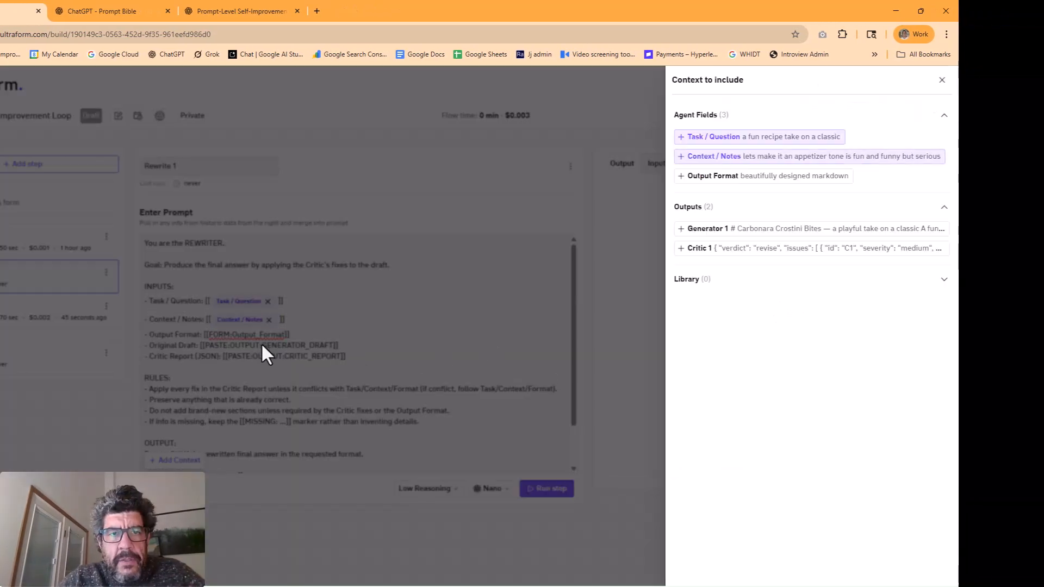
click(282, 337)
Replace the FORM:Output_Format and PASTE:OUTPUT:GENERATOR_DRAFT placeholders in the Rewrite 1 prompt with the Output Format field and the Generator 1 output
drag(207, 335, 282, 336)
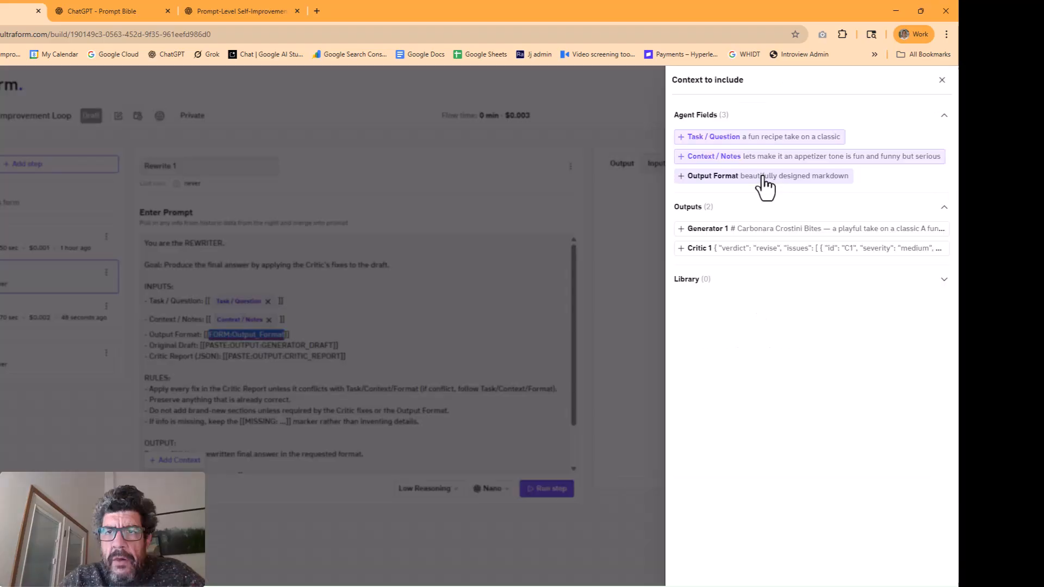
click(762, 177)
click(202, 354)
drag(205, 352, 334, 353)
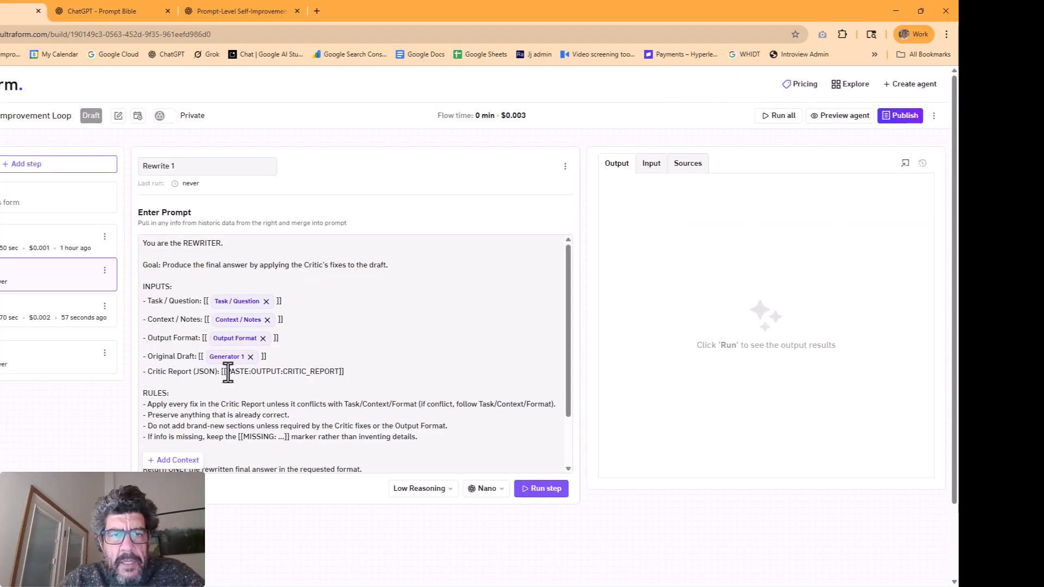
Replace the PASTE:OUTPUT:CRITIC_REPORT placeholder in the Rewrite 1 prompt with the Critic 1 output
drag(226, 371, 342, 372)
click(174, 460)
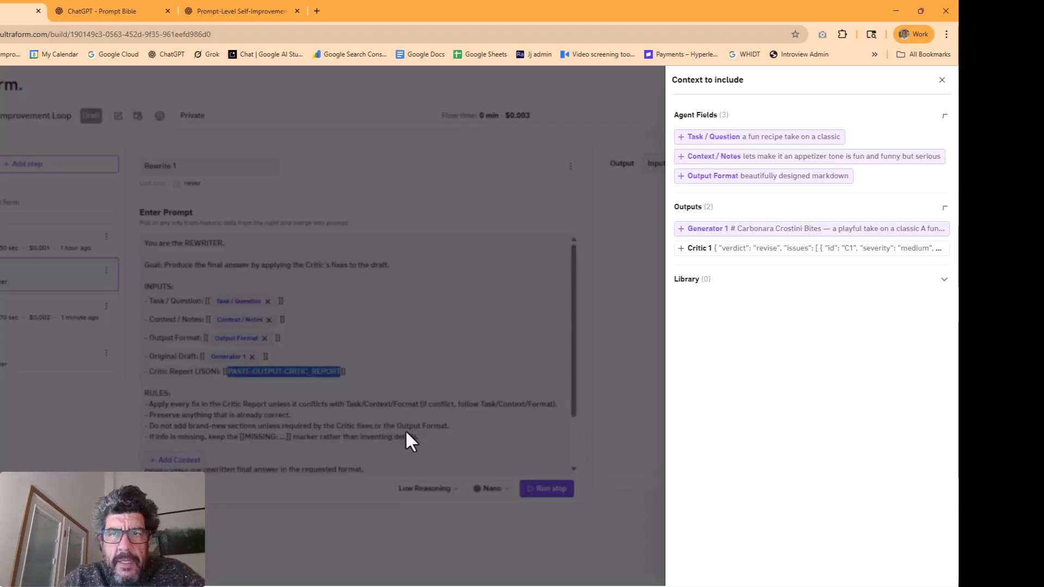
click(760, 251)
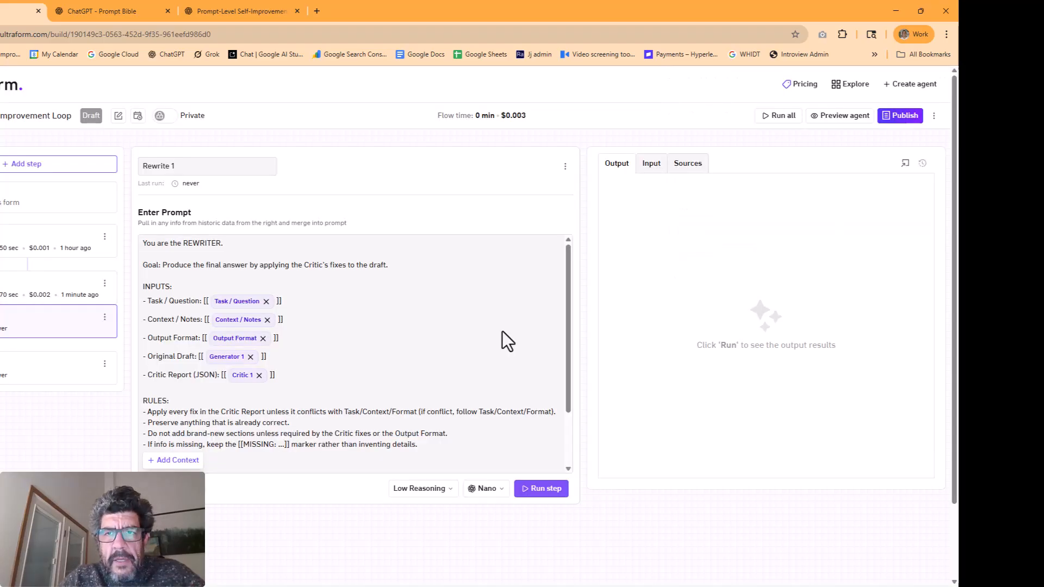
Run the Rewrite 1 step and switch to the Prompt Bible conversation in ChatGPT
click(551, 490)
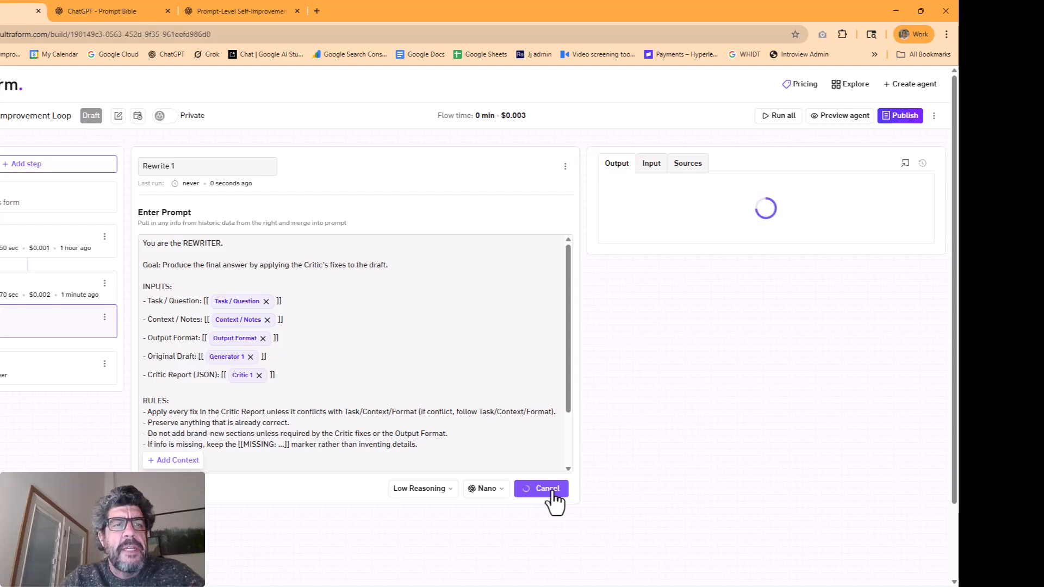
click(101, 9)
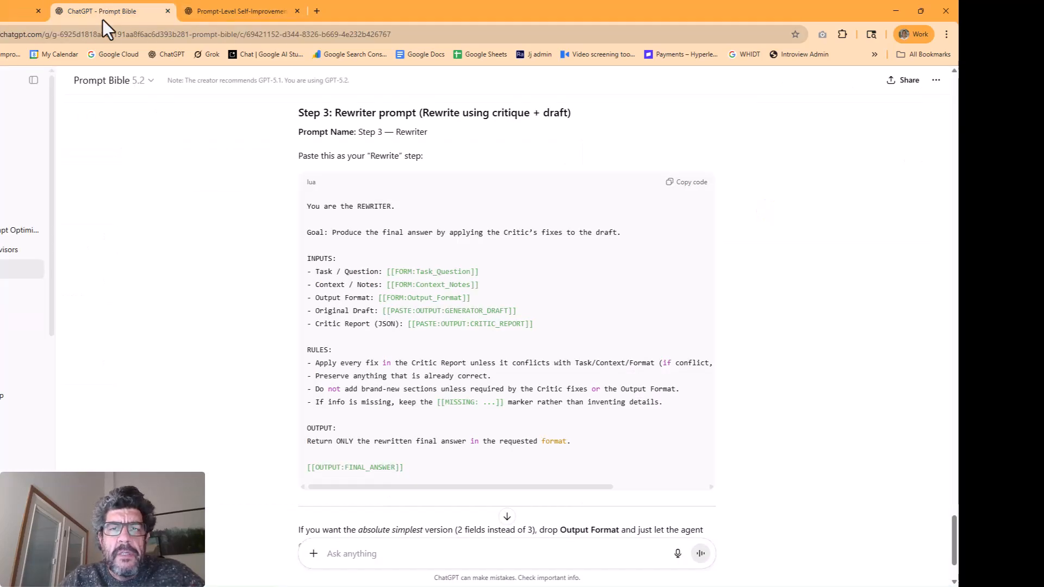
Review the advice on extra critique loops in the Prompt Bible conversation and switch back to the Ultraform agent builder
scroll(213, 223, down, 10)
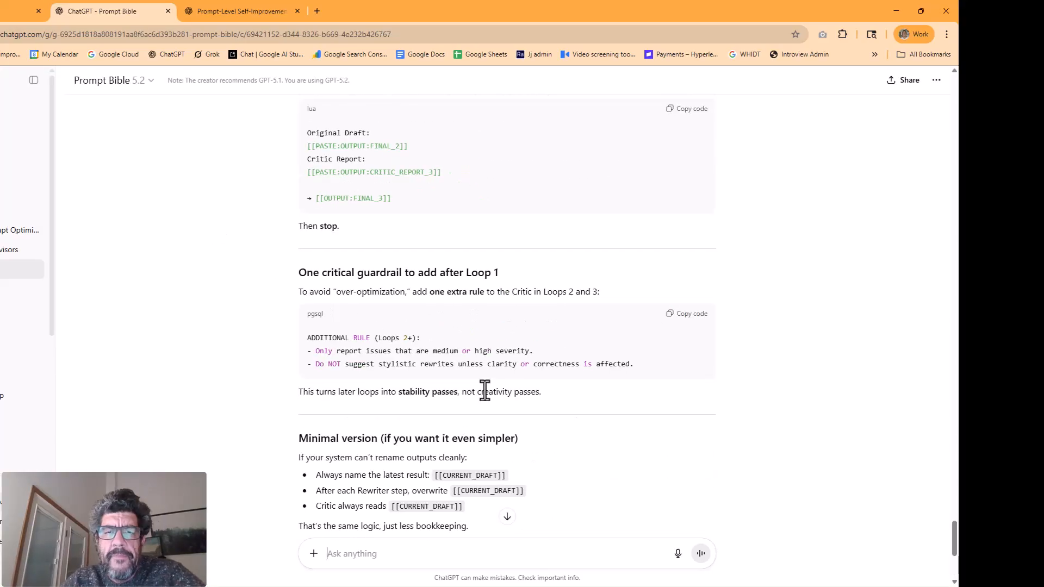
drag(520, 392, 616, 392)
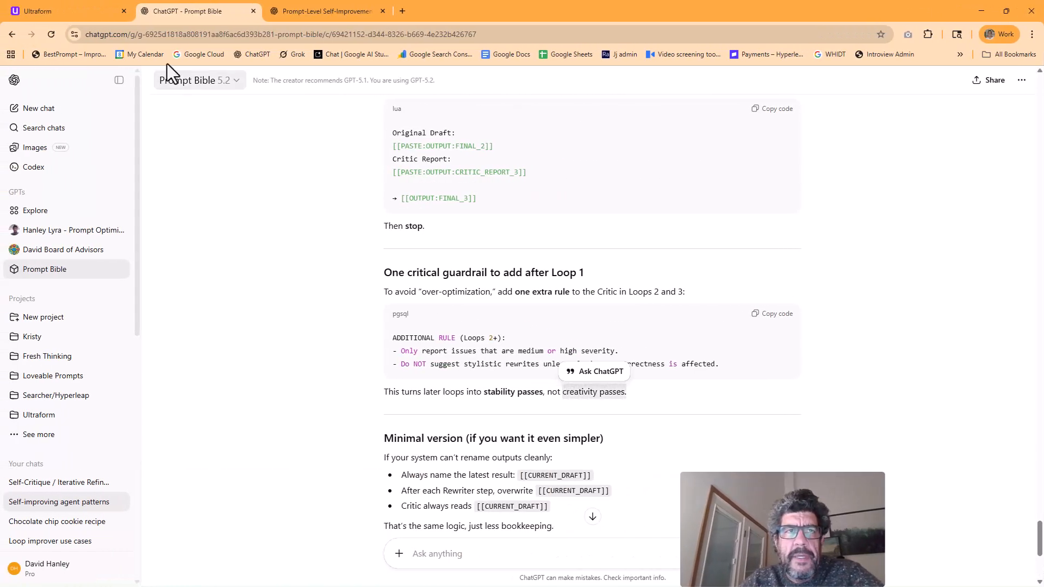
click(57, 8)
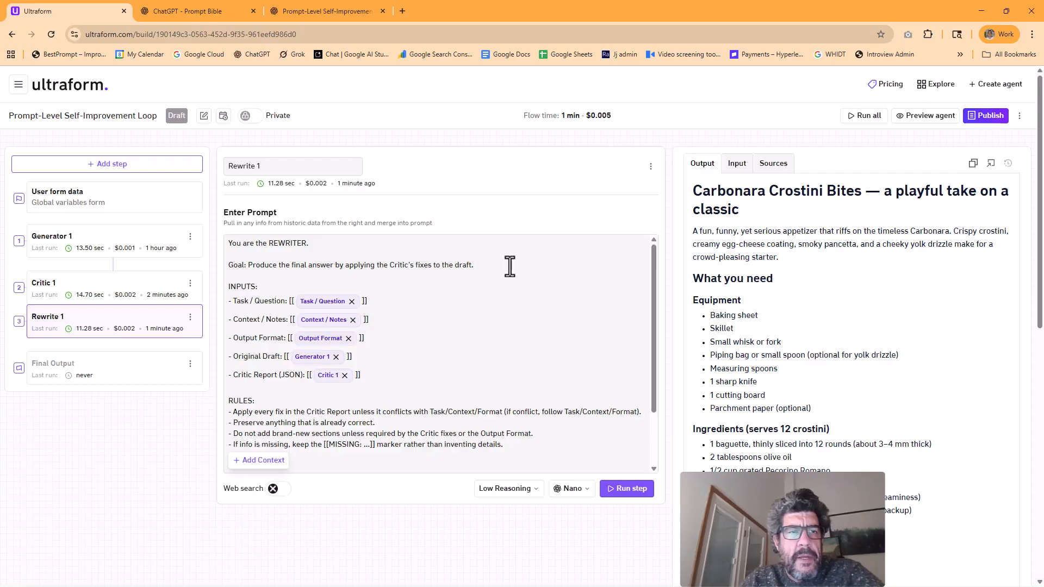
Duplicate the Critic 1 step and rename the copy Critic 2
click(190, 283)
click(163, 343)
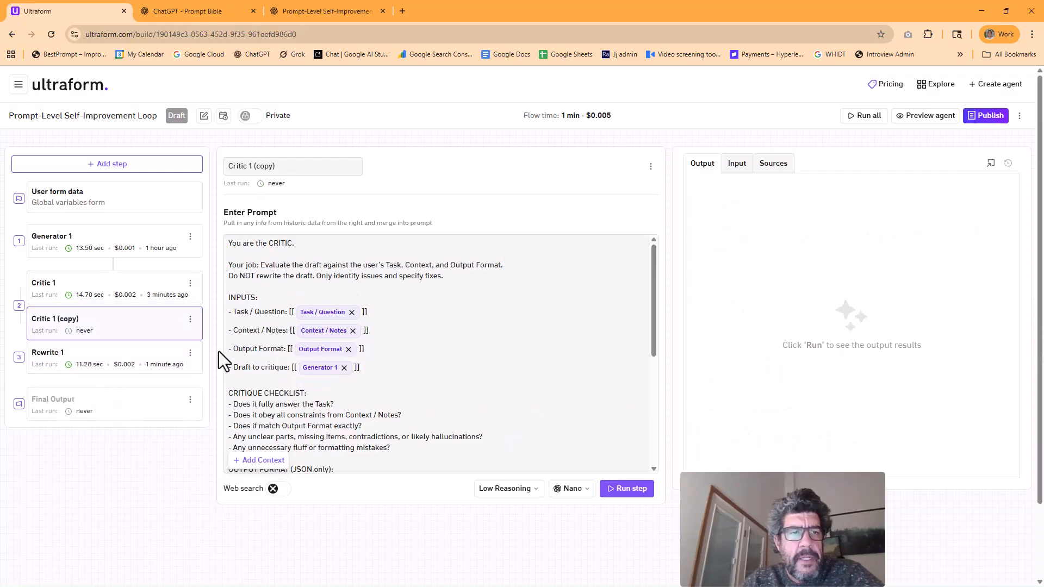
drag(249, 166, 313, 173)
text(2)
Replace the Generator 1 output with the Rewrite 1 output as the Critic 2 draft to critique, and run the step
click(354, 369)
click(263, 461)
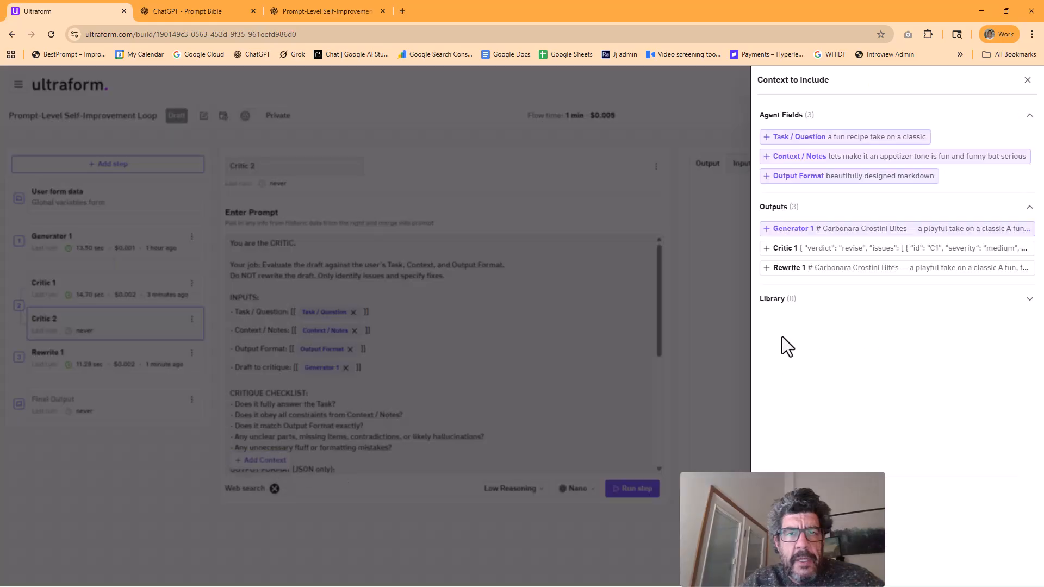
click(800, 269)
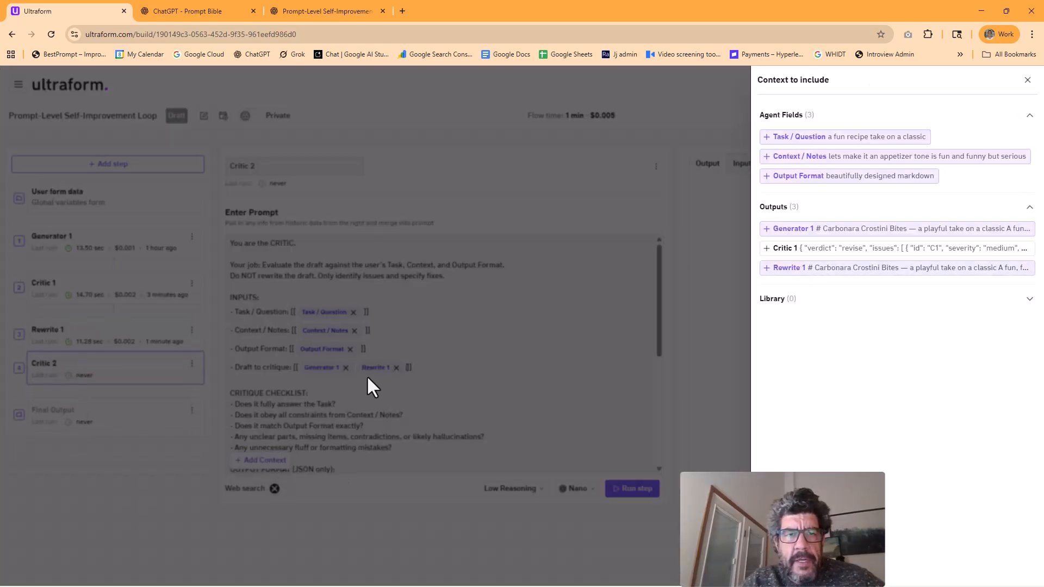
click(367, 378)
click(344, 368)
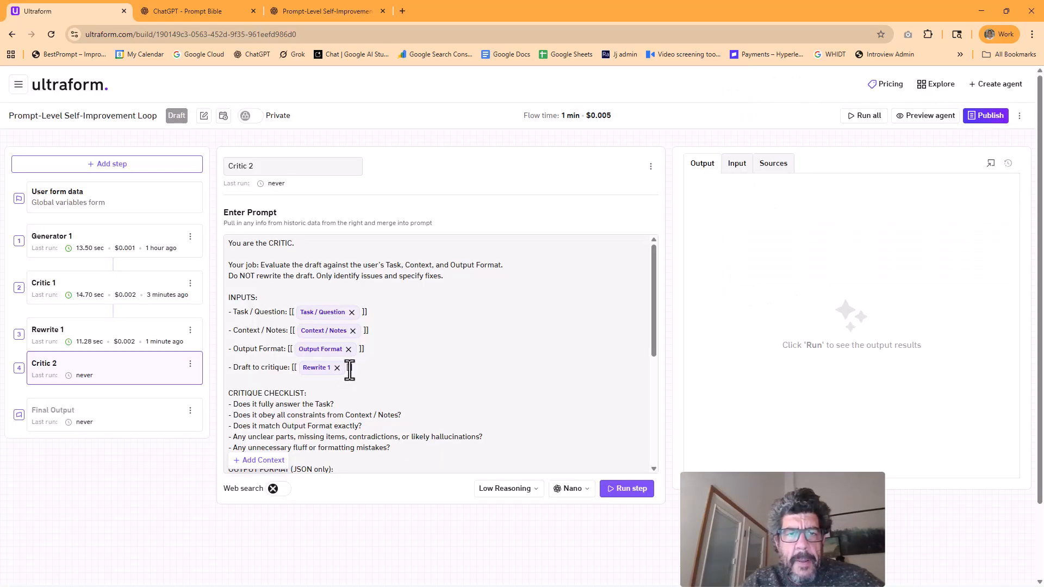
click(630, 489)
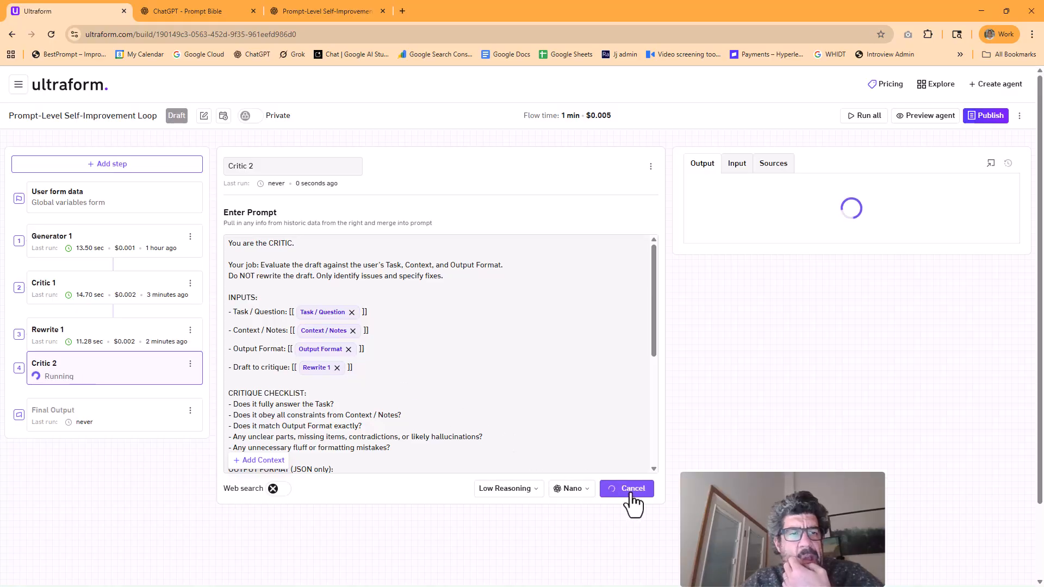
Duplicate the Rewrite 1 step and rename the copy Rewrite 2
click(190, 330)
click(140, 389)
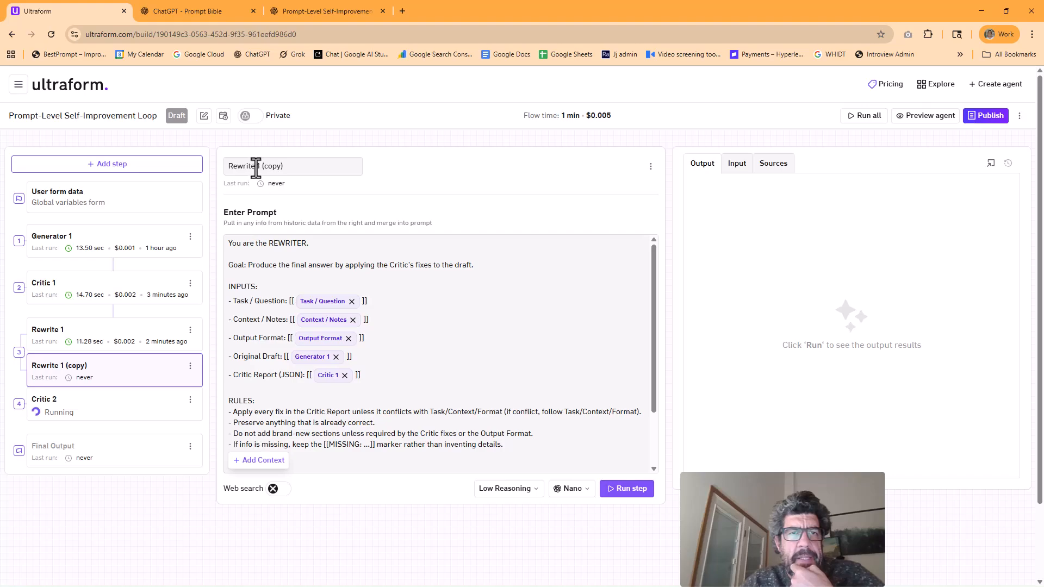
drag(256, 168, 316, 176)
text(2)
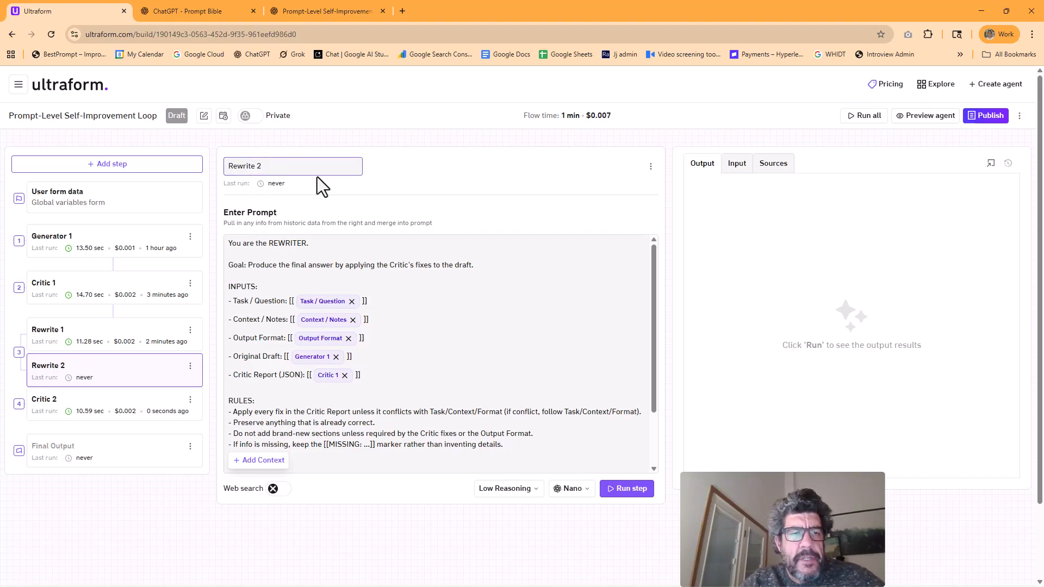
Replace the Generator 1 output with the Rewrite 1 output as the Original Draft in Rewrite 2, and run the step
click(347, 361)
click(263, 460)
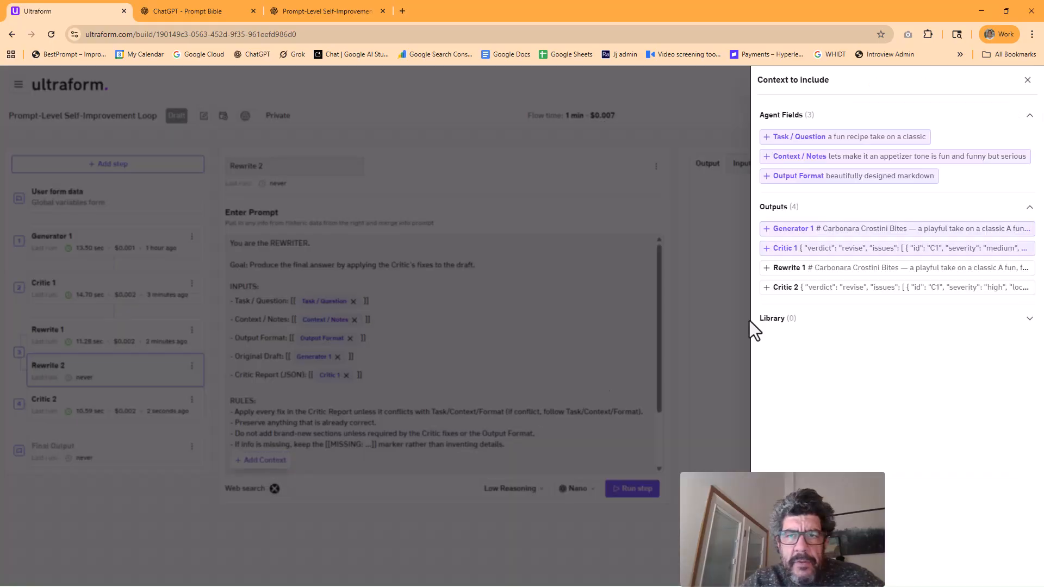
click(797, 275)
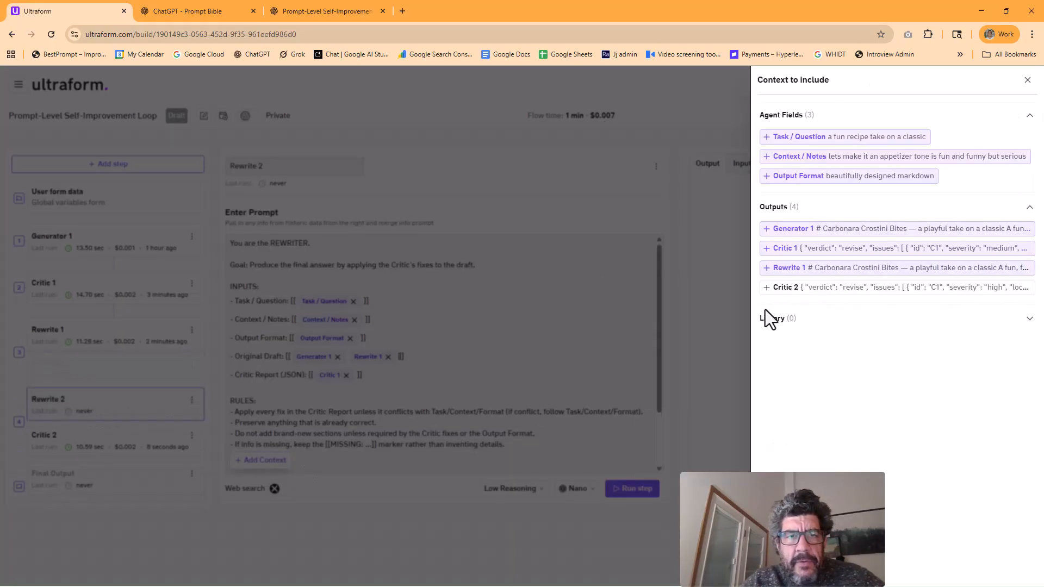
click(333, 357)
click(627, 489)
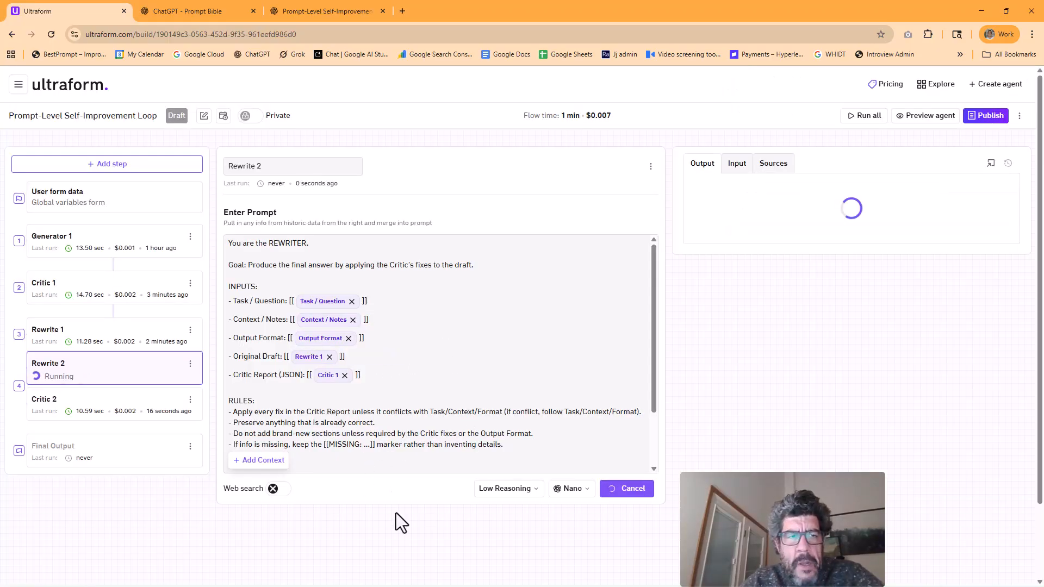
Replace the Critic 1 output with the Critic 2 output as the Critic Report in Rewrite 2, and rerun the step
click(141, 342)
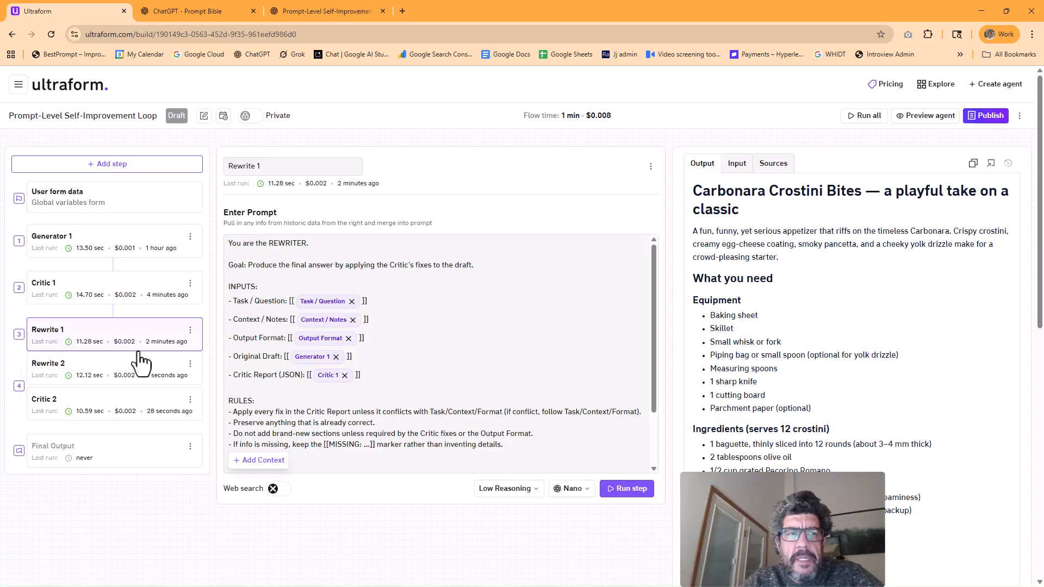
click(137, 379)
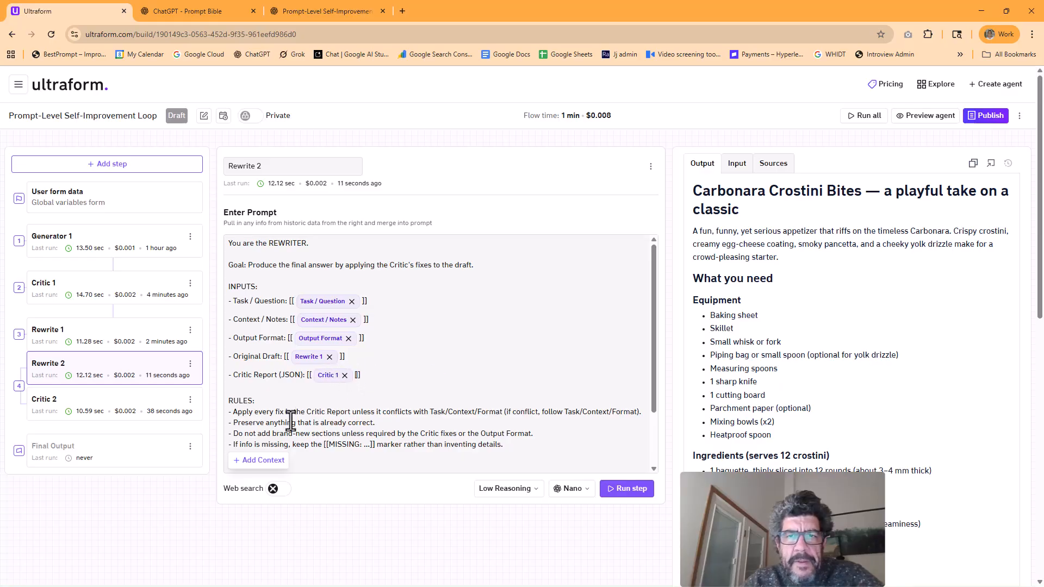
click(259, 463)
click(794, 286)
click(579, 466)
click(344, 375)
click(634, 489)
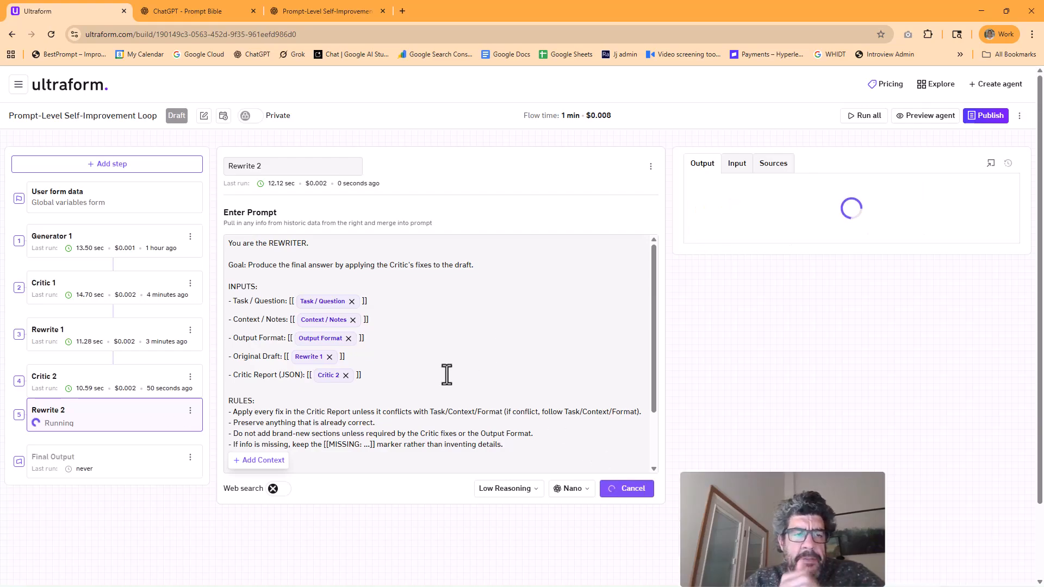
Duplicate the Critic 2 step and rename the copy Critic 3
click(191, 377)
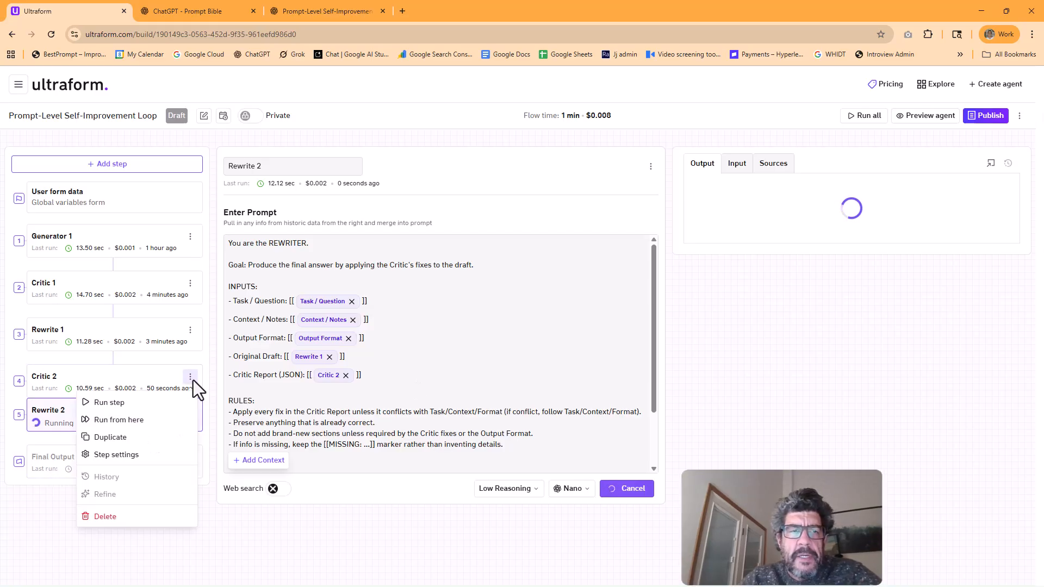
click(143, 441)
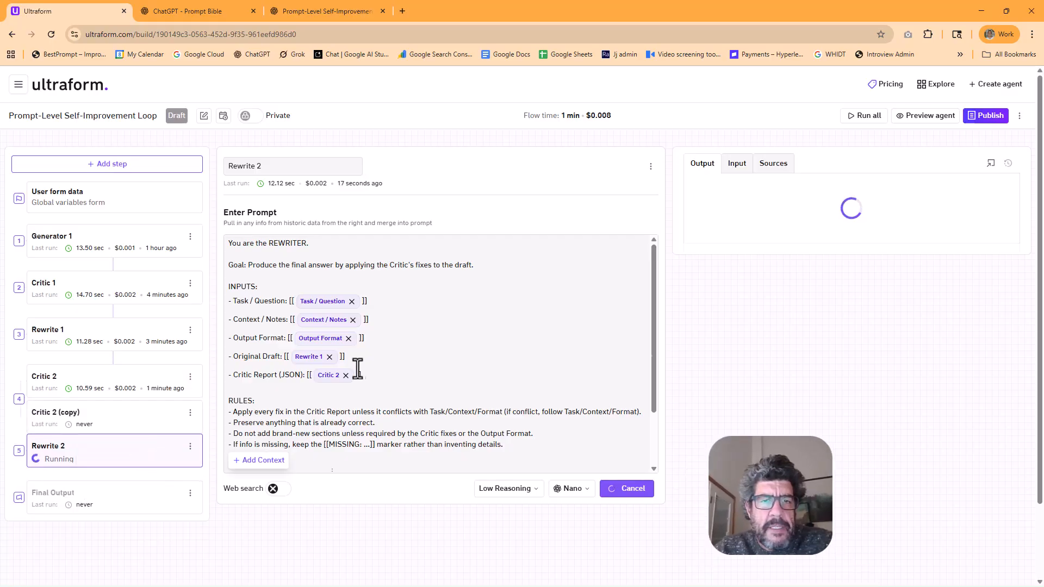
drag(249, 167, 305, 167)
text(3)
key(Return)
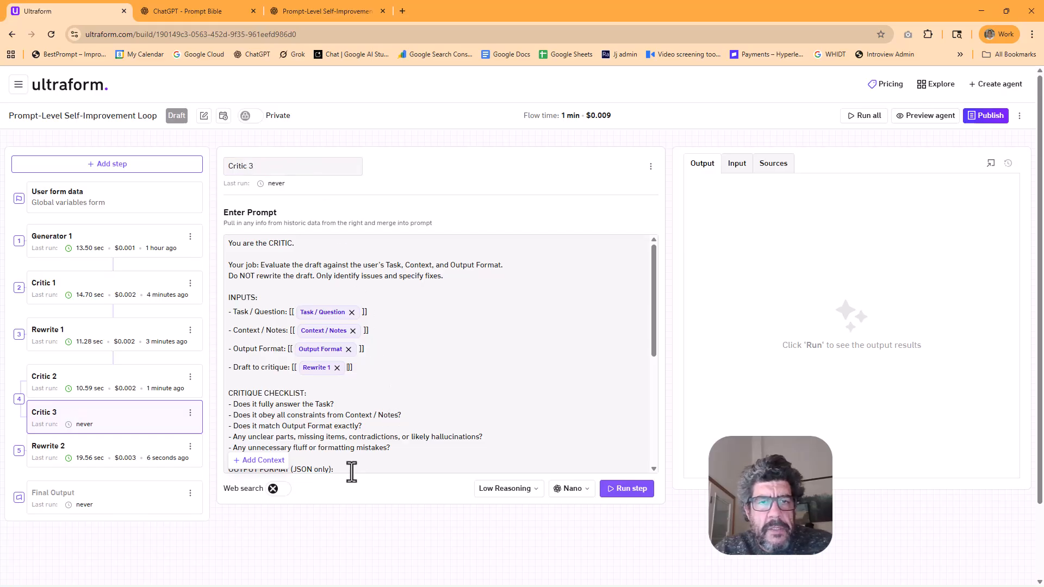
Replace the Rewrite 1 output with the Rewrite 2 output as the draft to critique in the Critic 3 prompt
click(261, 460)
click(798, 307)
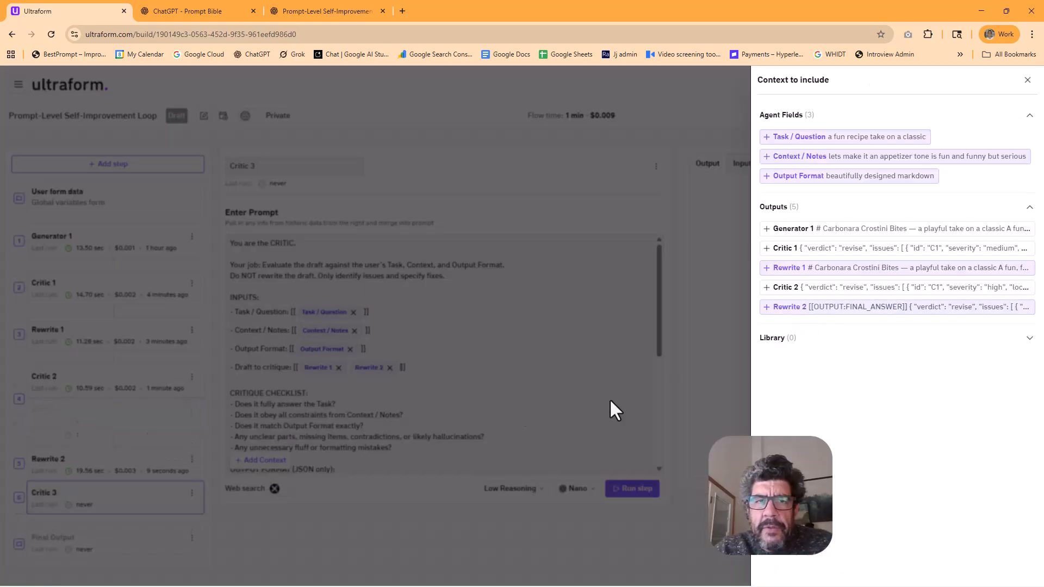
click(684, 384)
click(337, 368)
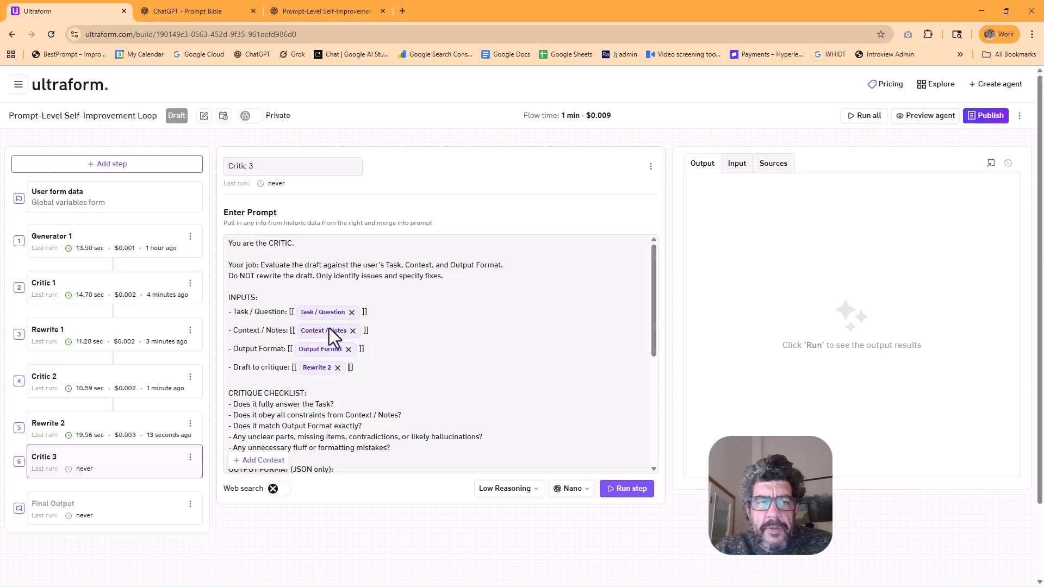
Copy the whole Rewrite 2 prompt into the prompt of the Final Output RW 3 step
click(122, 429)
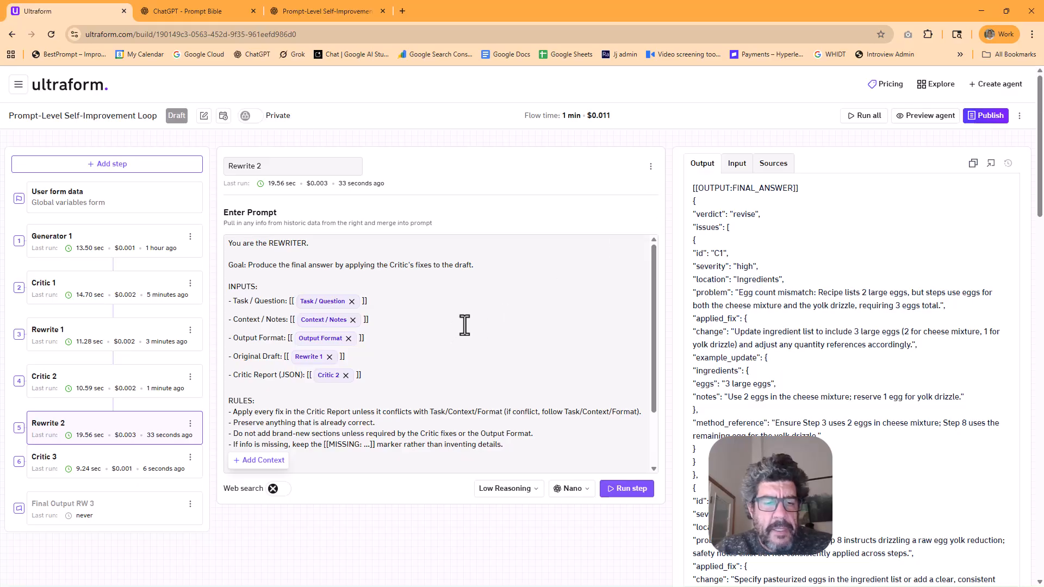
key(ctrl+a)
key(ctrl+c)
click(76, 511)
click(255, 252)
right_click(255, 253)
click(298, 380)
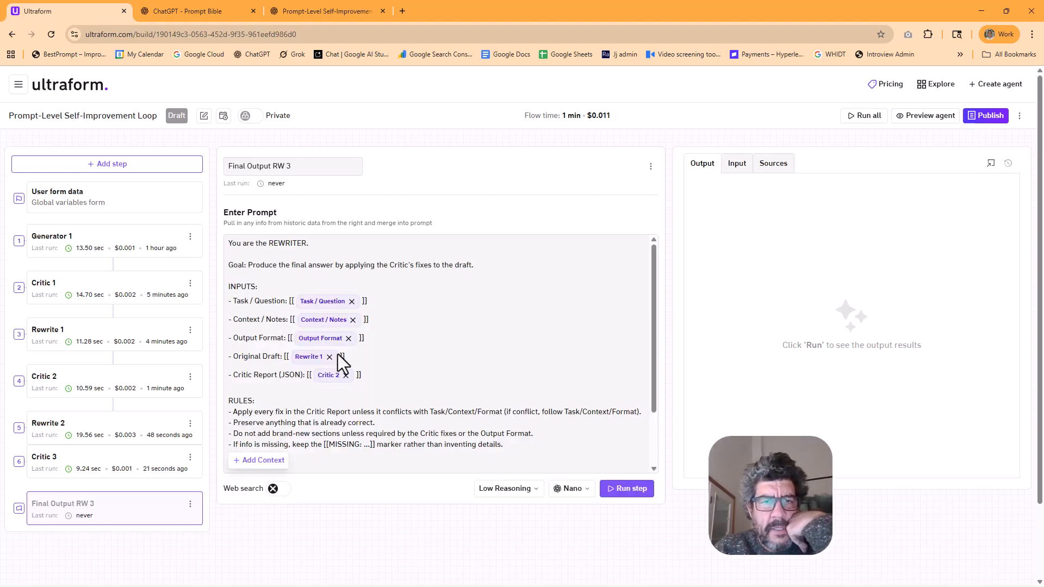
Try to add the Rewrite 2 output to the Original Draft line of Final Output RW 3, and reload the page
click(278, 461)
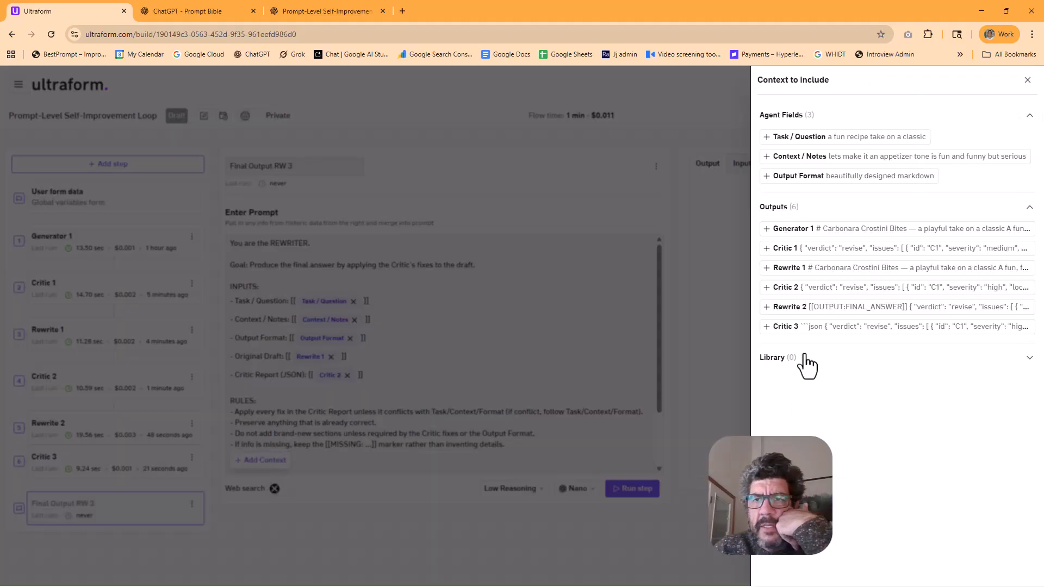
click(800, 308)
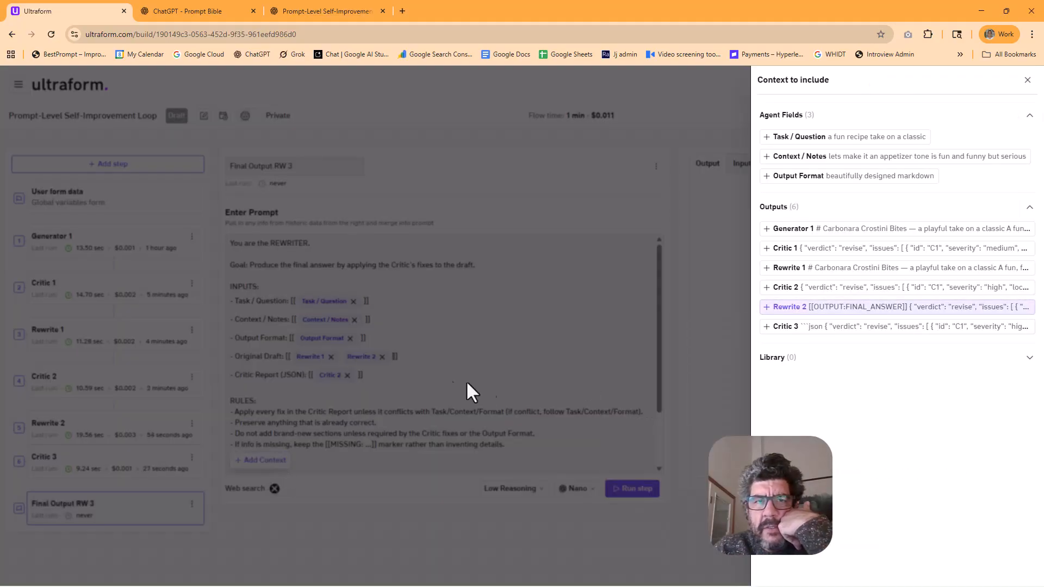
click(484, 385)
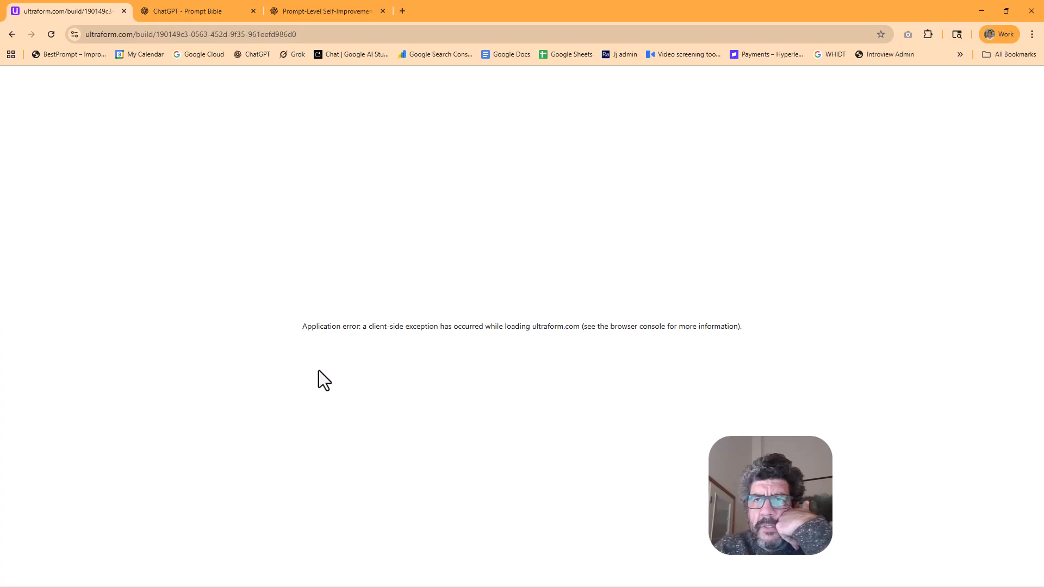
click(51, 36)
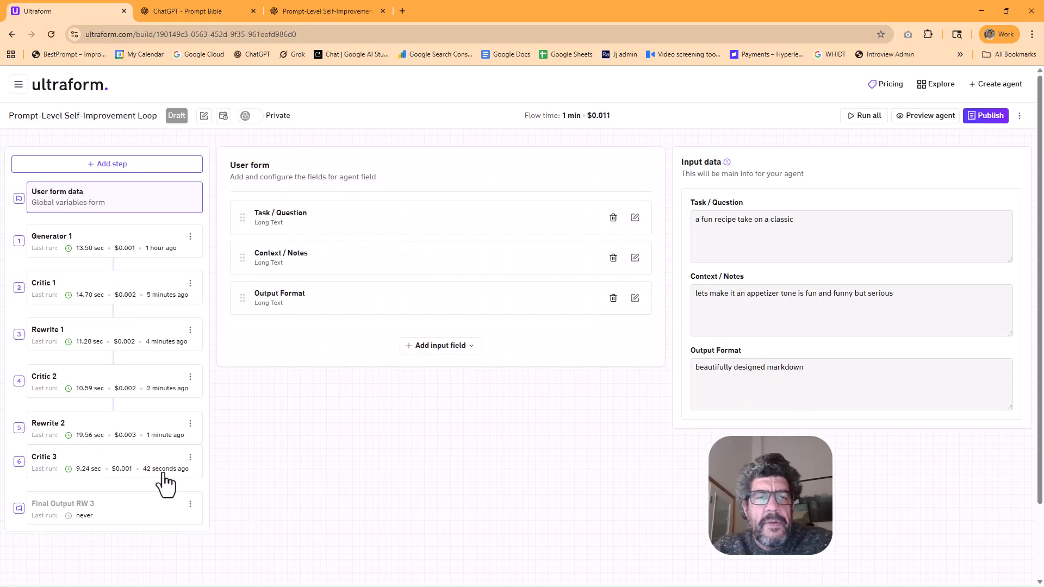
Add the Rewrite 2 output to the Original Draft line of Final Output RW 3, try to remove Rewrite 1, and reload the page
click(121, 465)
click(126, 504)
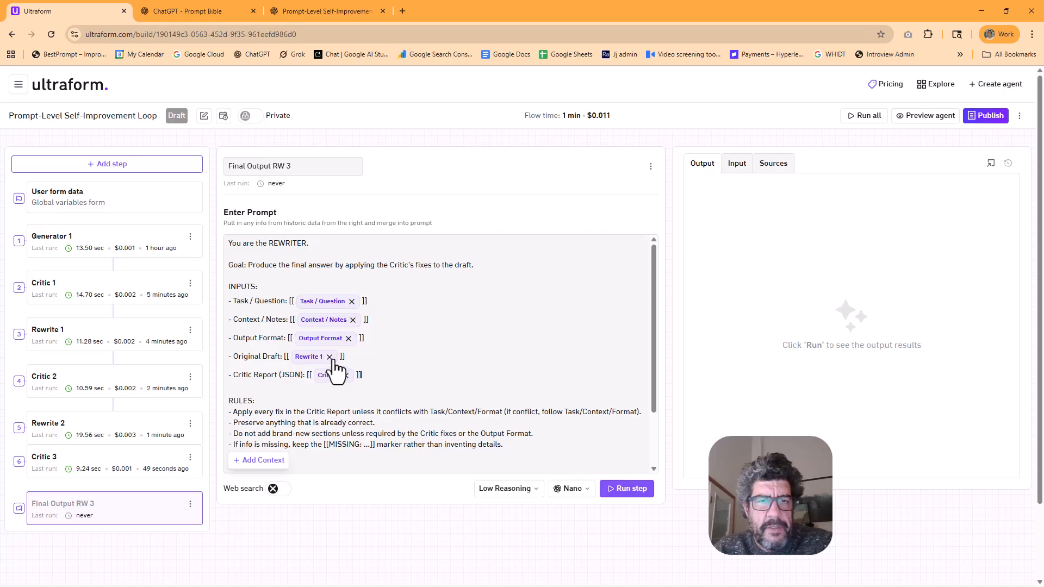
click(264, 460)
click(815, 308)
click(501, 410)
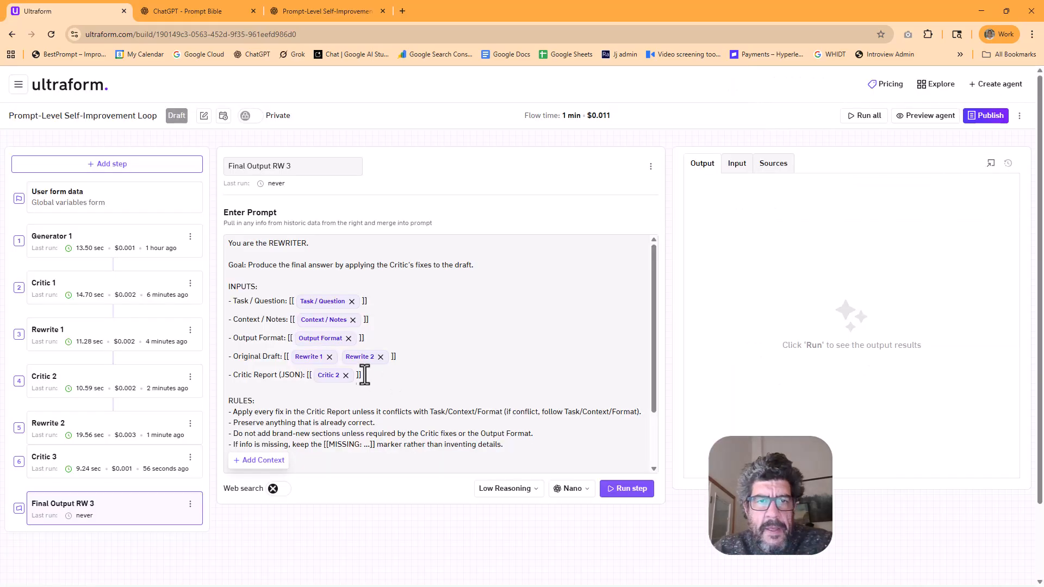
click(330, 359)
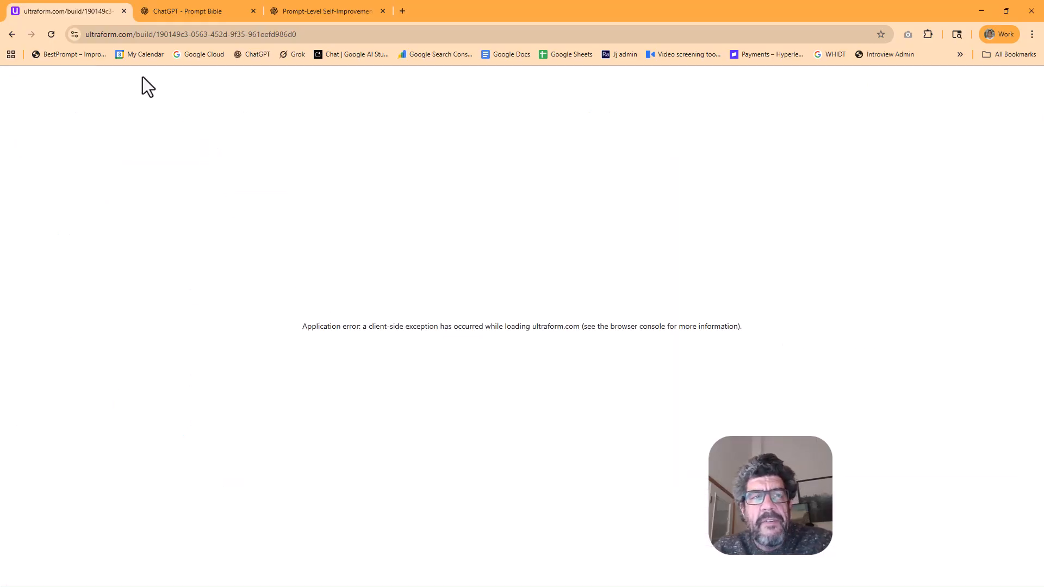
click(51, 34)
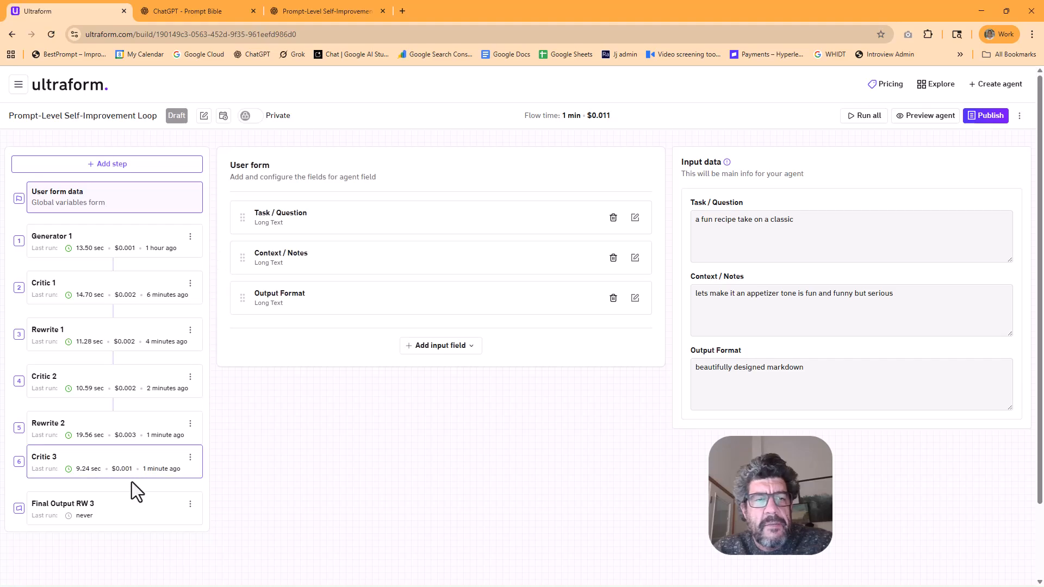
Try again to remove the Rewrite 1 output from the Original Draft line of Final Output RW 3, and reload the page
click(116, 511)
click(329, 358)
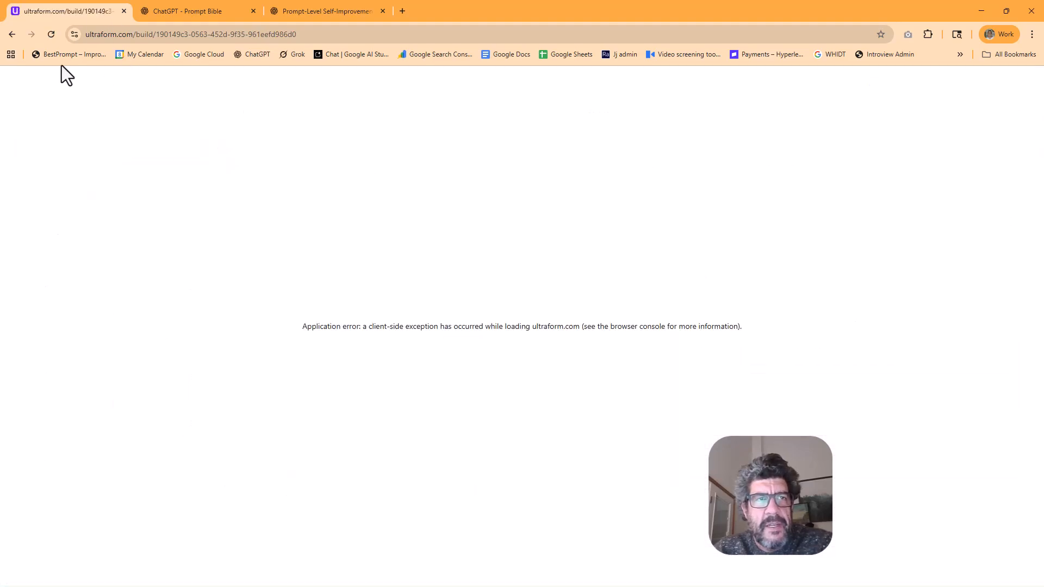
click(52, 34)
click(125, 494)
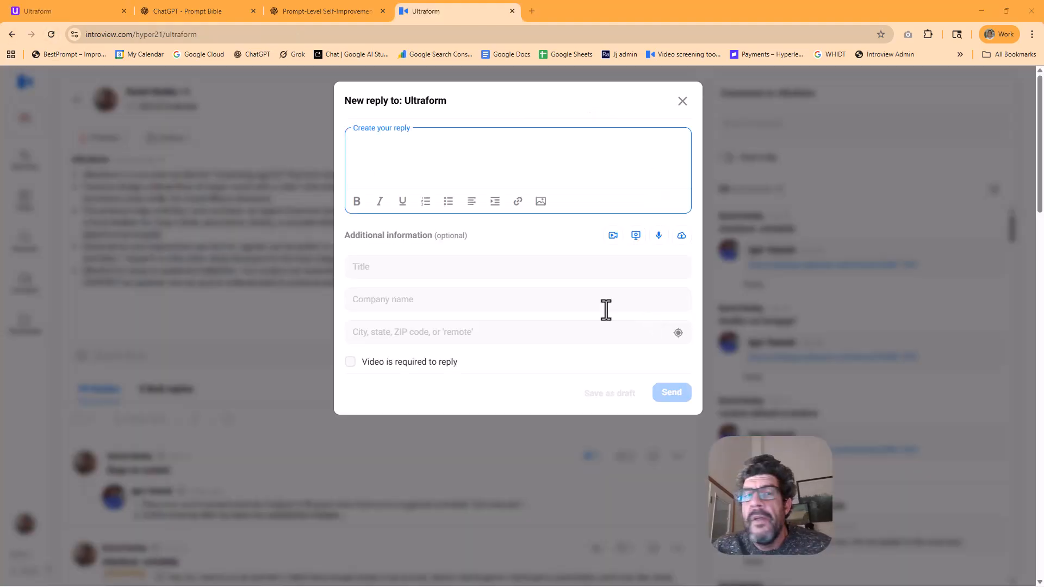
Switch back to the Ultraform agent builder by way of the Prompt Bible conversation
click(164, 10)
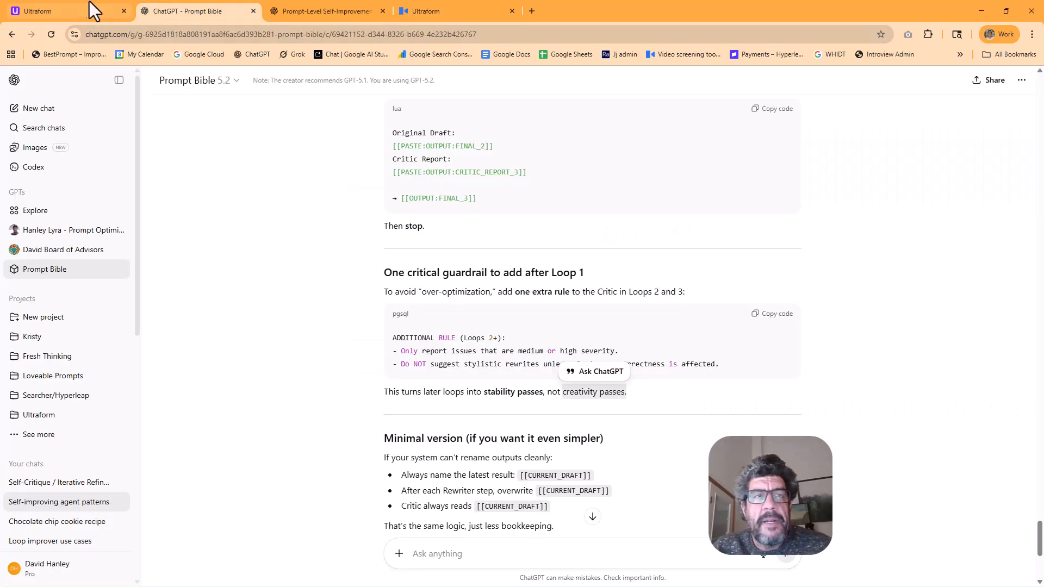
click(77, 11)
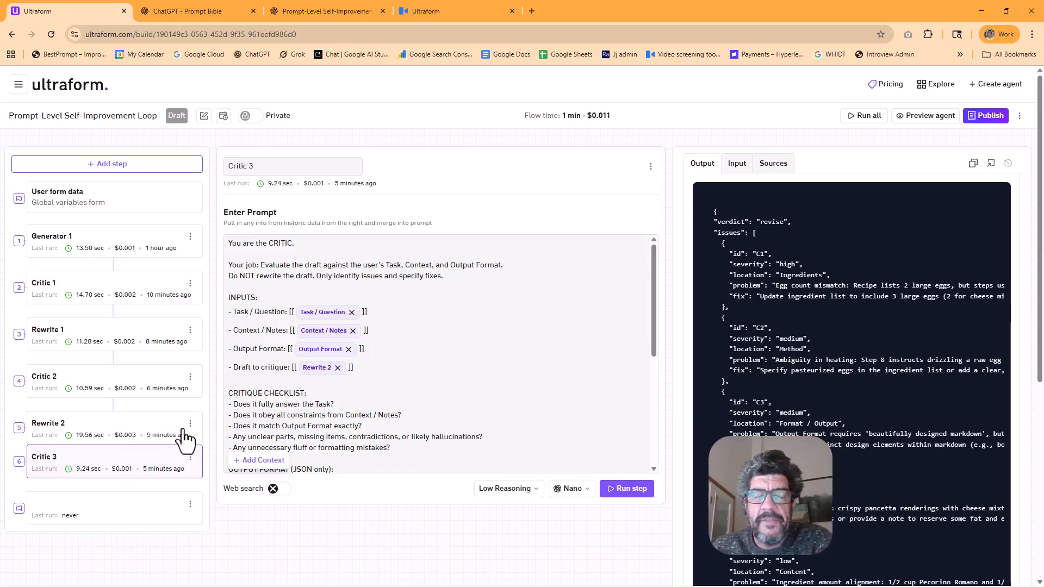
Review the issues and fixes listed in the Critic 2 output
click(126, 433)
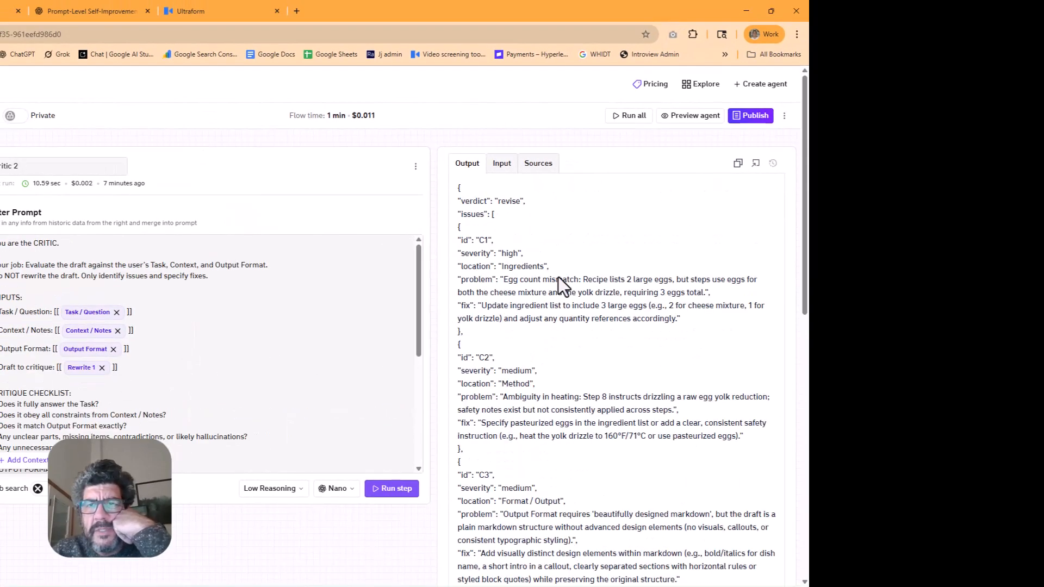
scroll(624, 345, down, 10)
drag(462, 469, 531, 468)
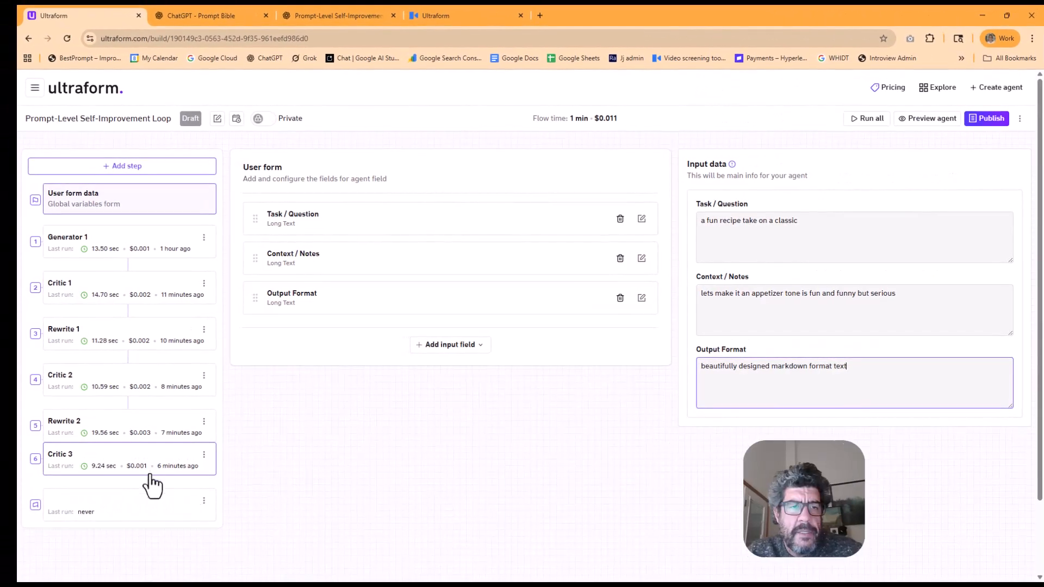
Duplicate the Rewrite 2 step and rename the copy as Rewrite 3
click(204, 423)
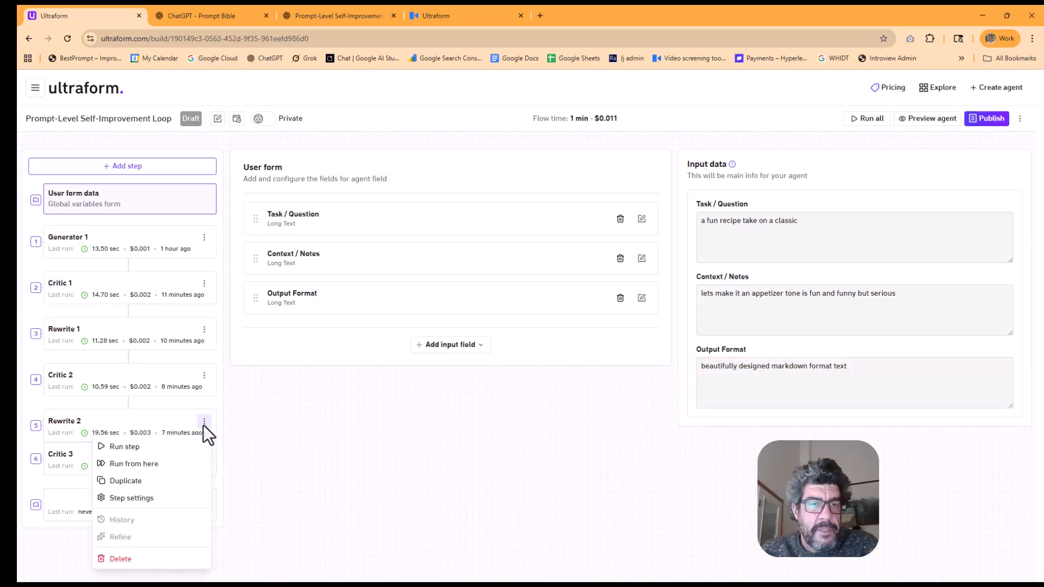
click(158, 481)
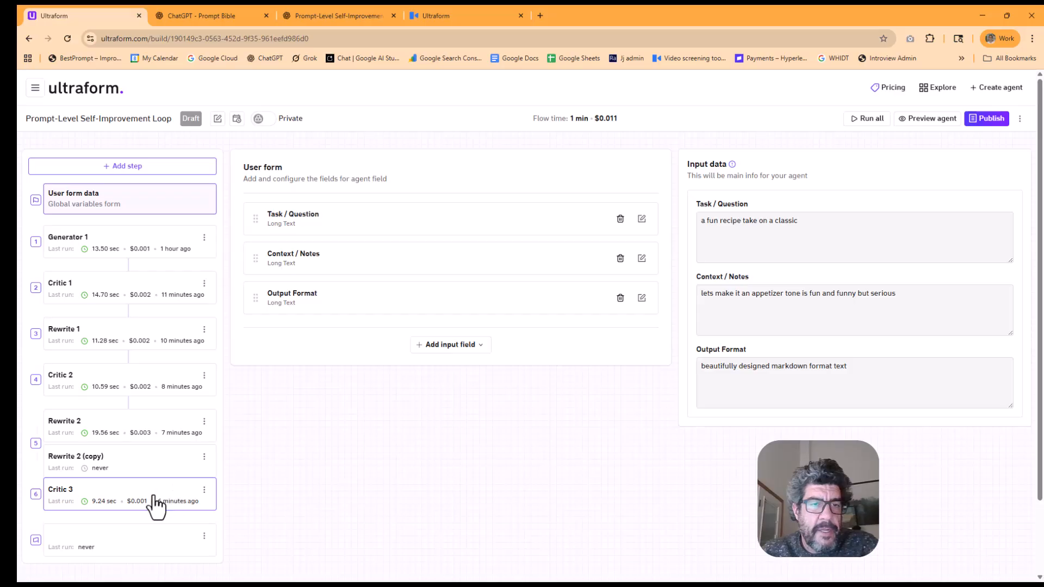
click(156, 505)
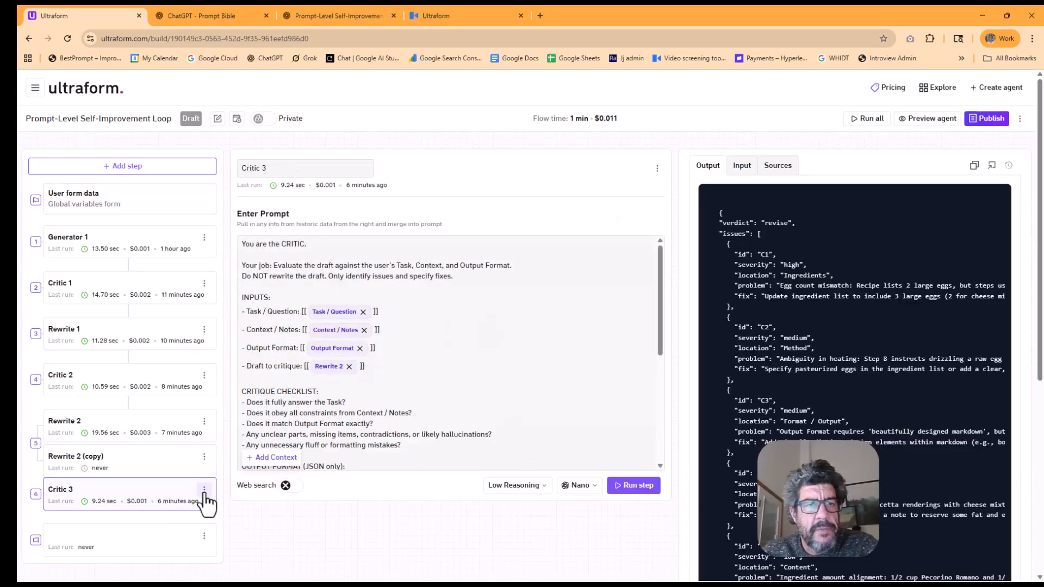
click(157, 467)
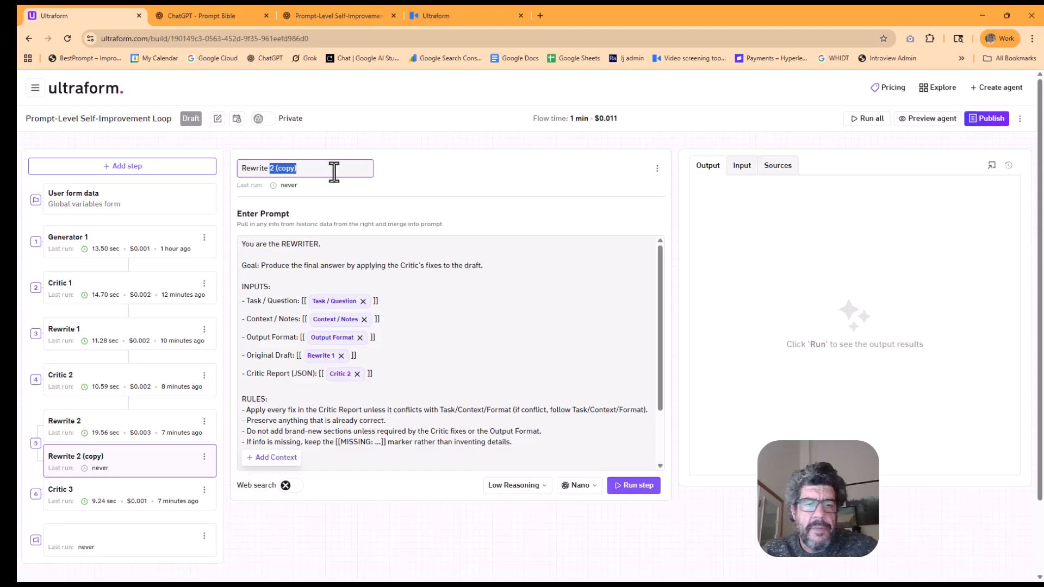
text(3)
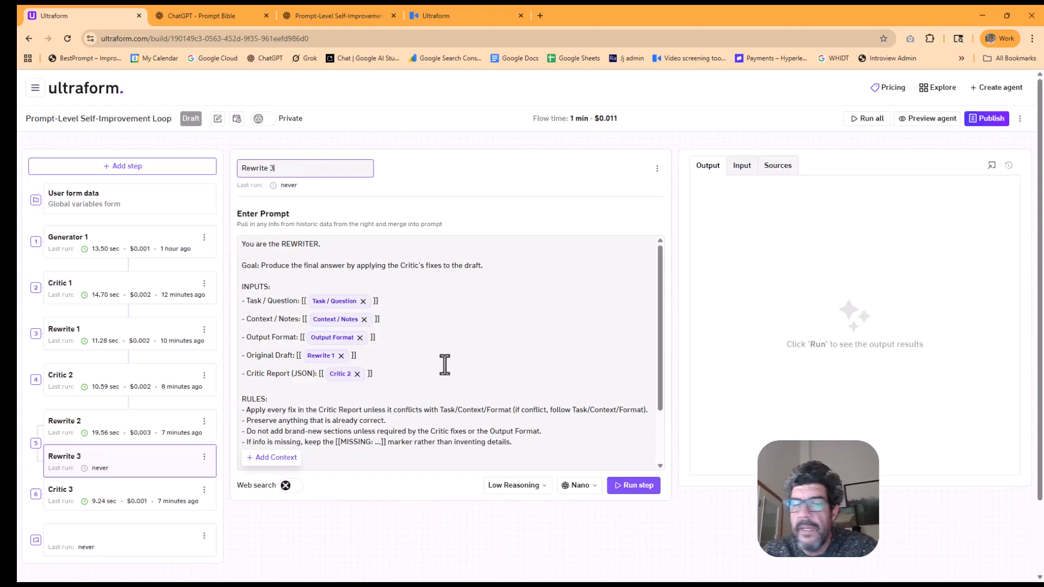
In the Rewrite 3 prompt, replace Critic 2 with Critic 3 as the Critic Report and Rewrite 1 with Rewrite 2 as the Original Draft
click(367, 381)
click(296, 458)
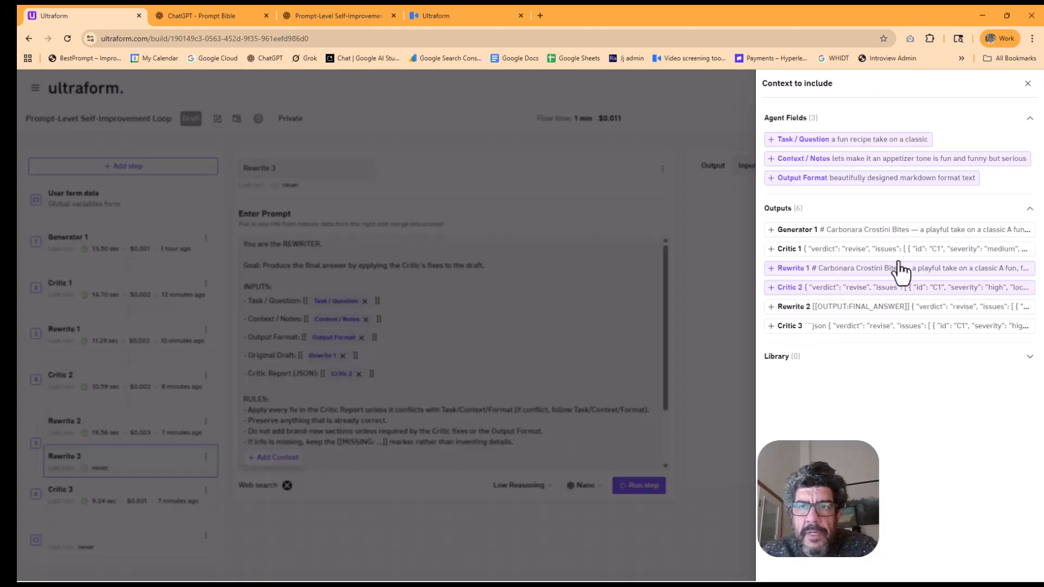
click(798, 327)
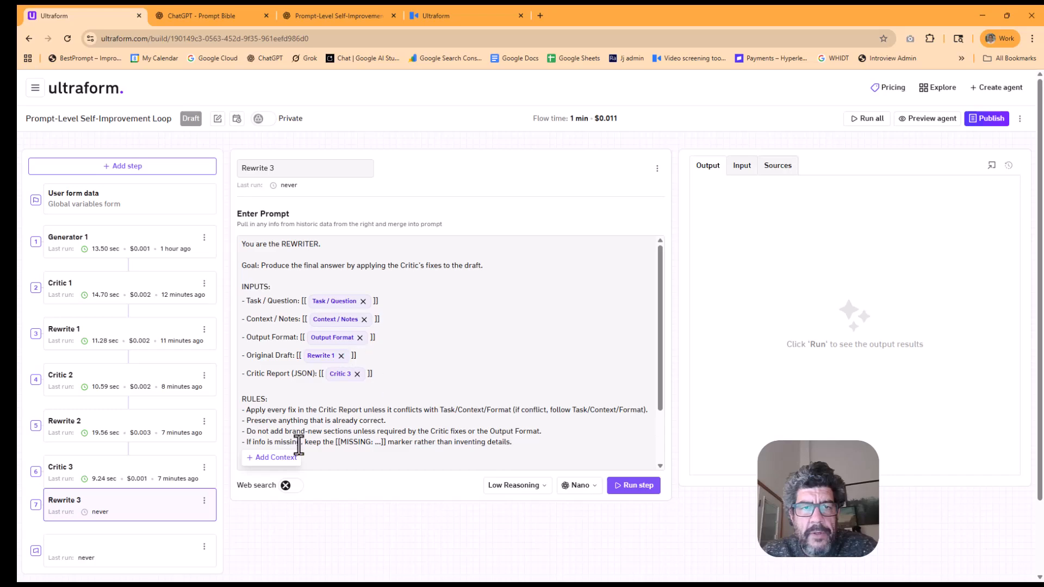
click(275, 458)
click(783, 307)
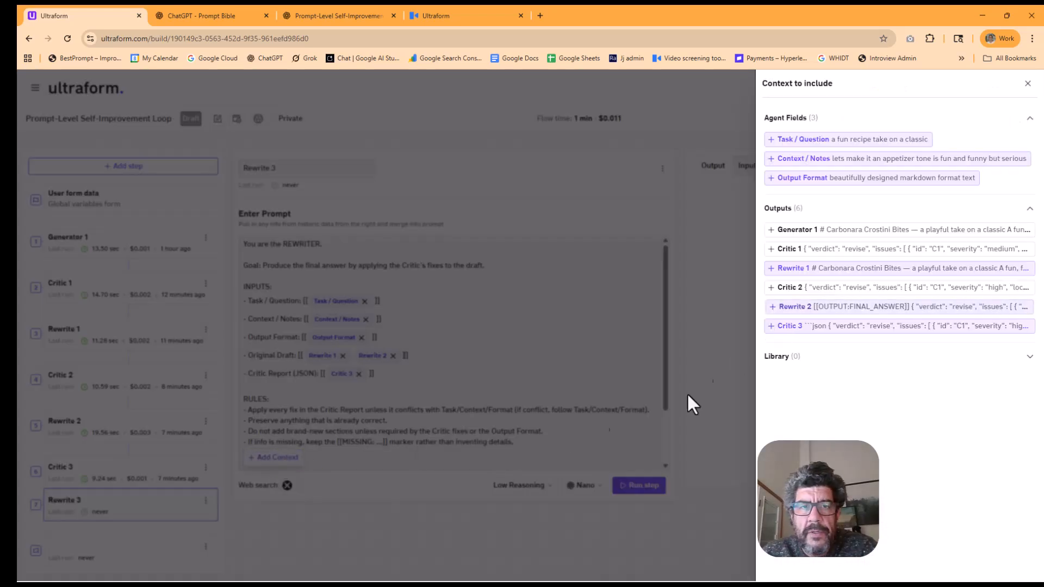
click(342, 357)
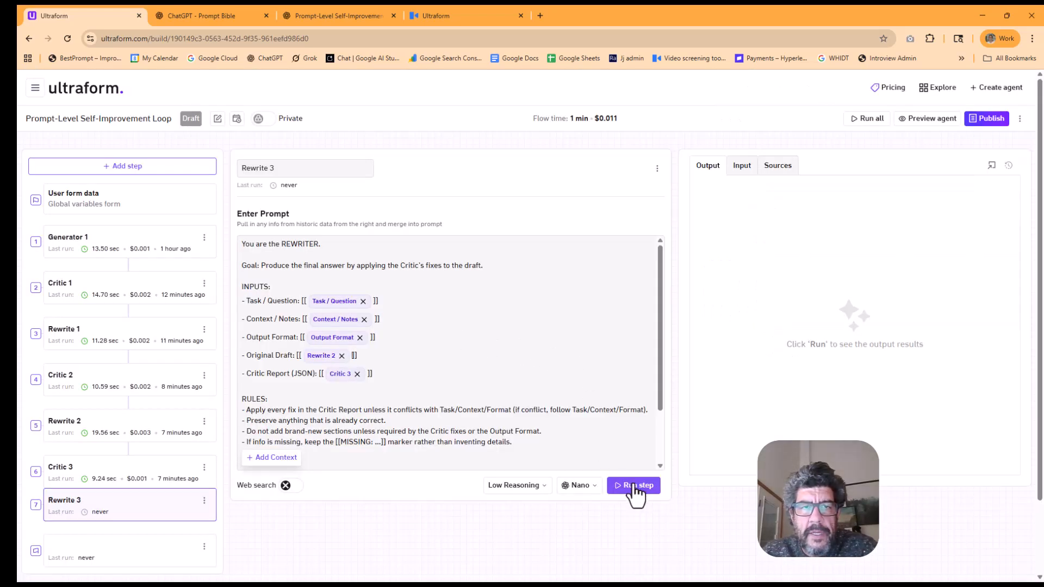
Run all steps of the agent and check the input and sources of Rewrite 1 during the run
click(859, 121)
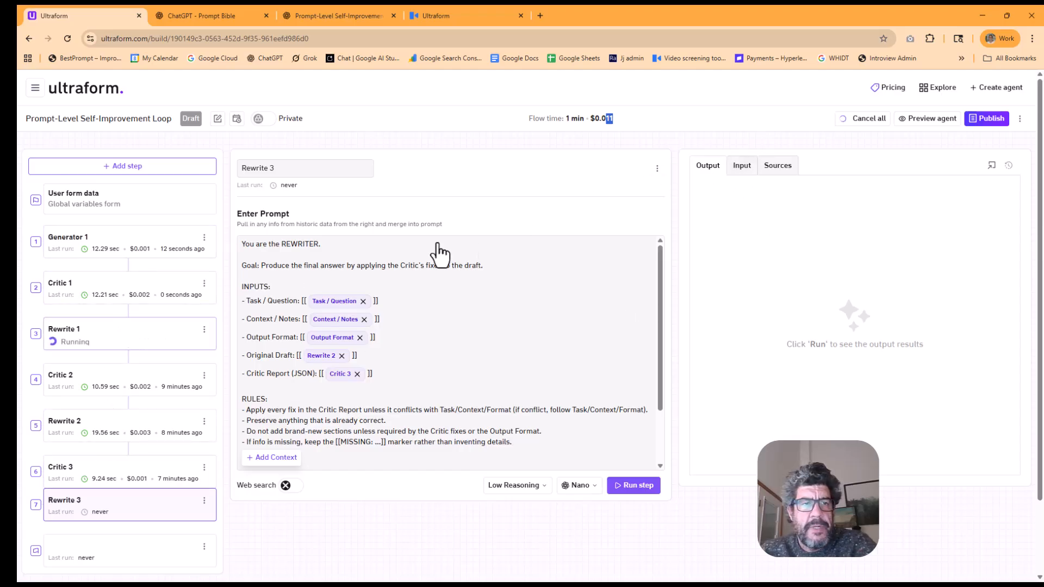
click(741, 165)
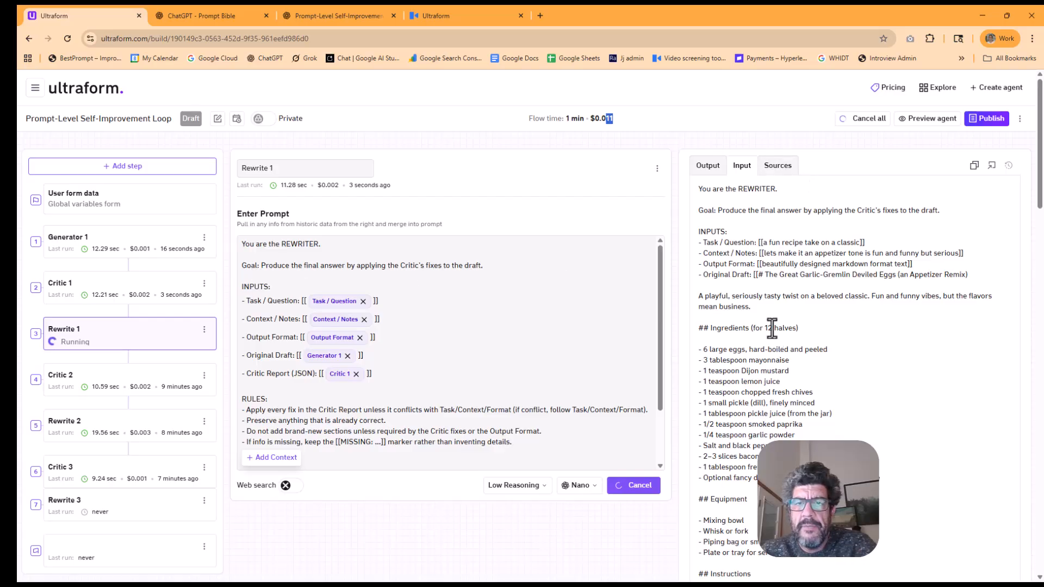
scroll(774, 320, down, 10)
scroll(775, 320, up, 10)
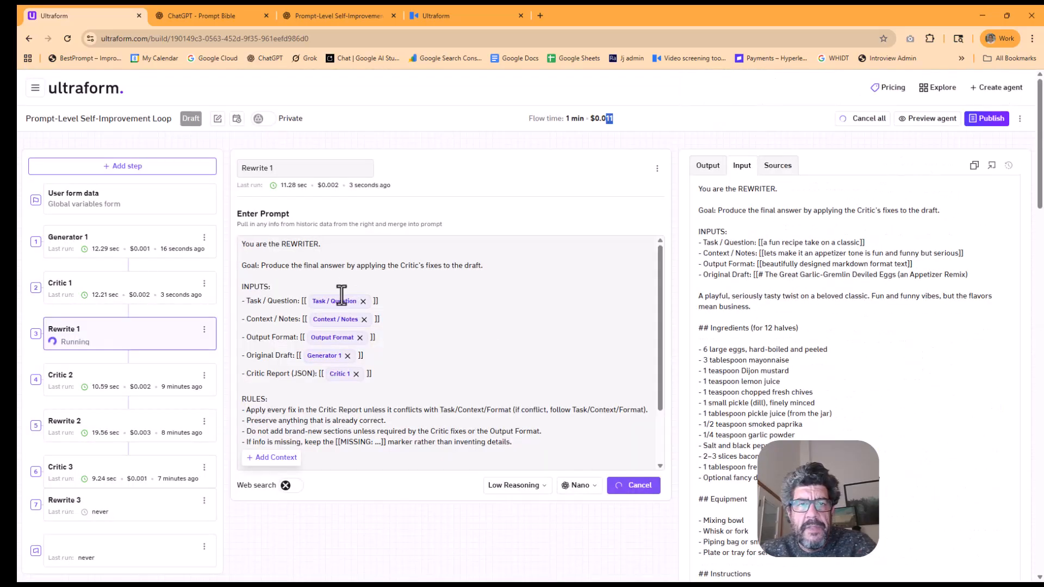
double_click(825, 242)
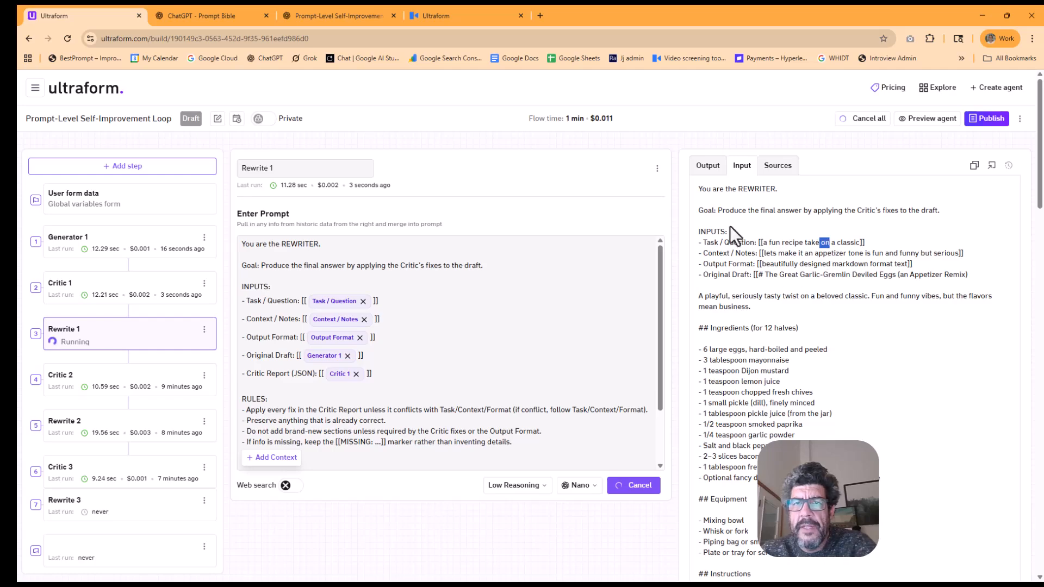
click(772, 167)
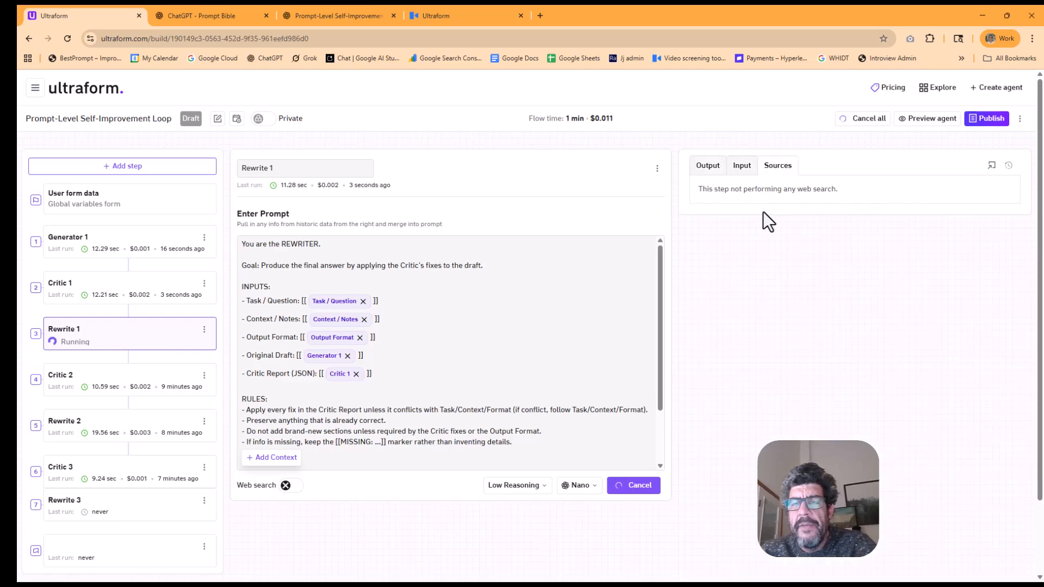
drag(762, 189, 828, 192)
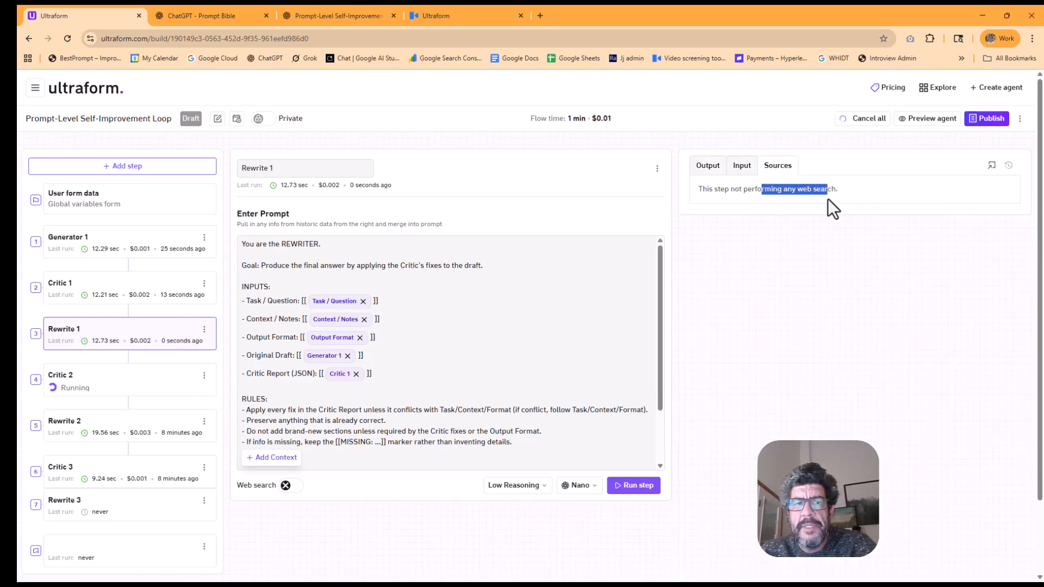
Review the agent's name and description text, and close them without saving
click(217, 120)
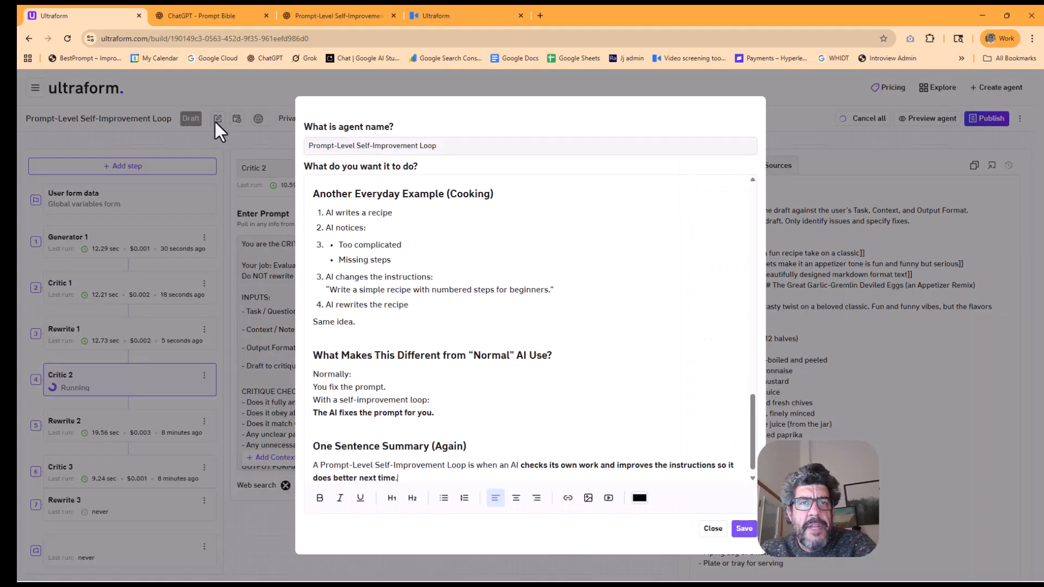
scroll(492, 269, down, 1)
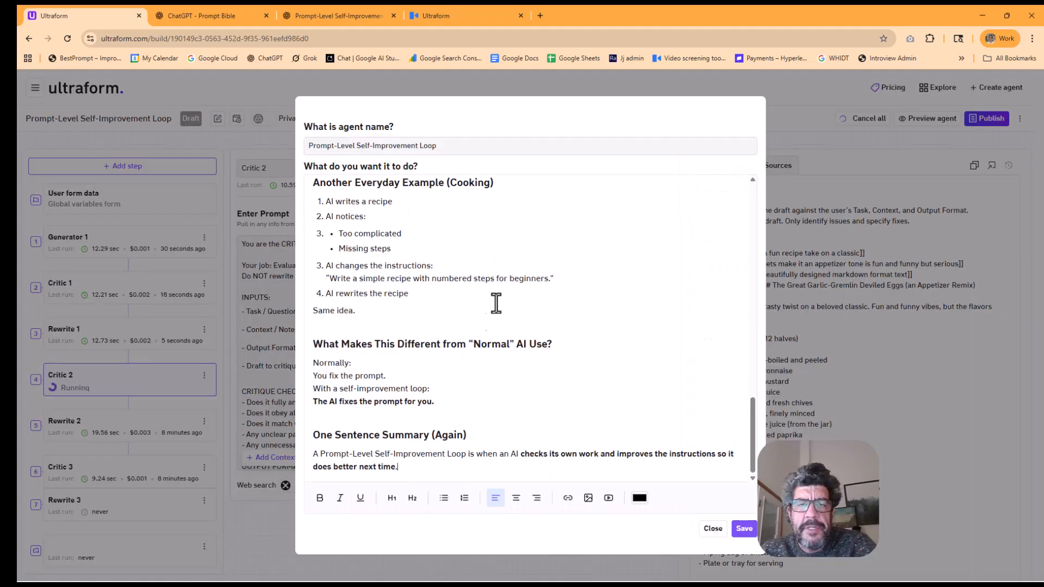
scroll(496, 291, up, 3)
click(710, 530)
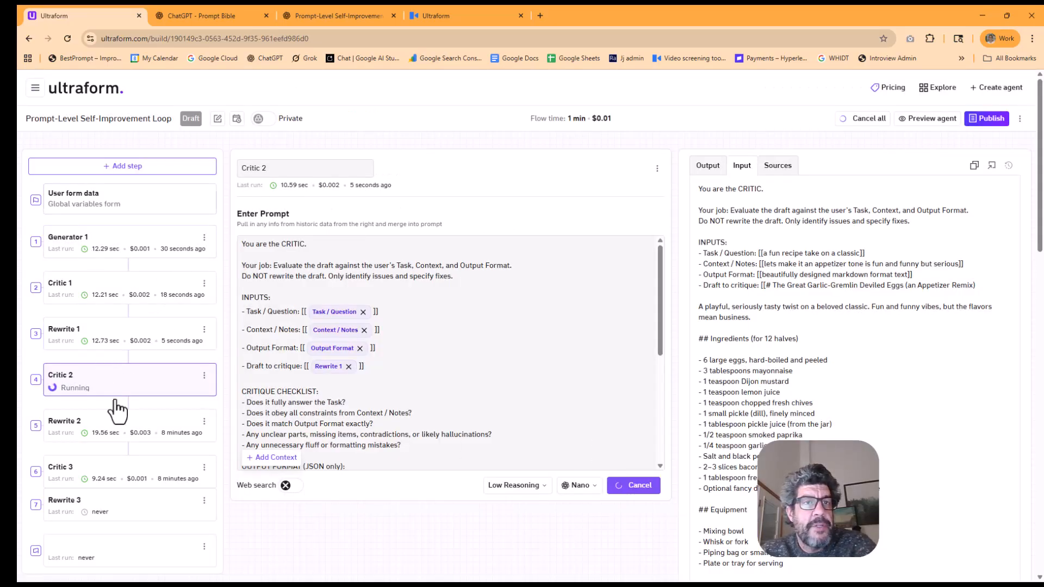
scroll(119, 468, down, 1)
scroll(207, 330, up, 1)
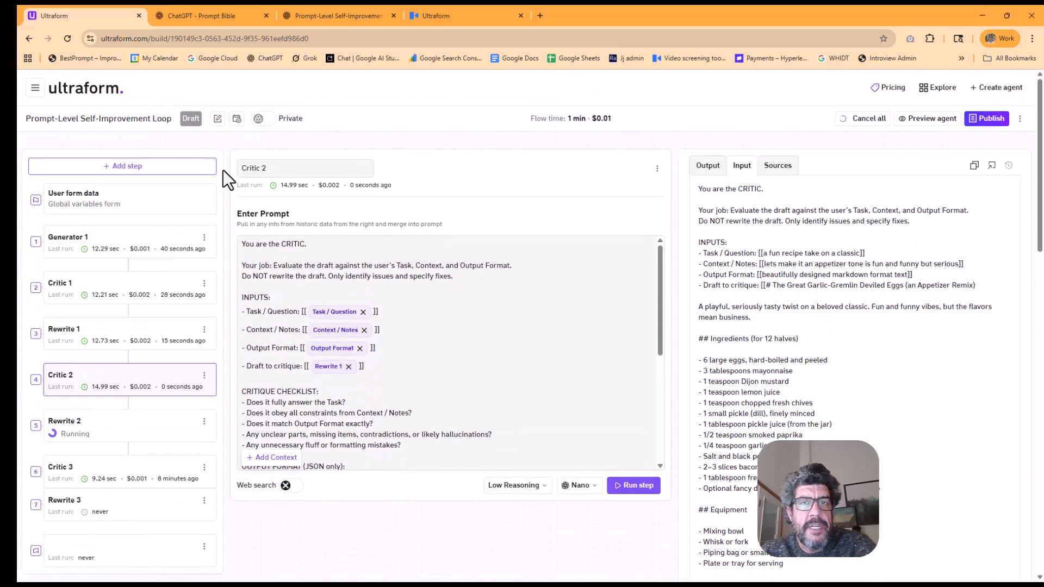
Preview the agent through to its run form and return to the builder
click(927, 118)
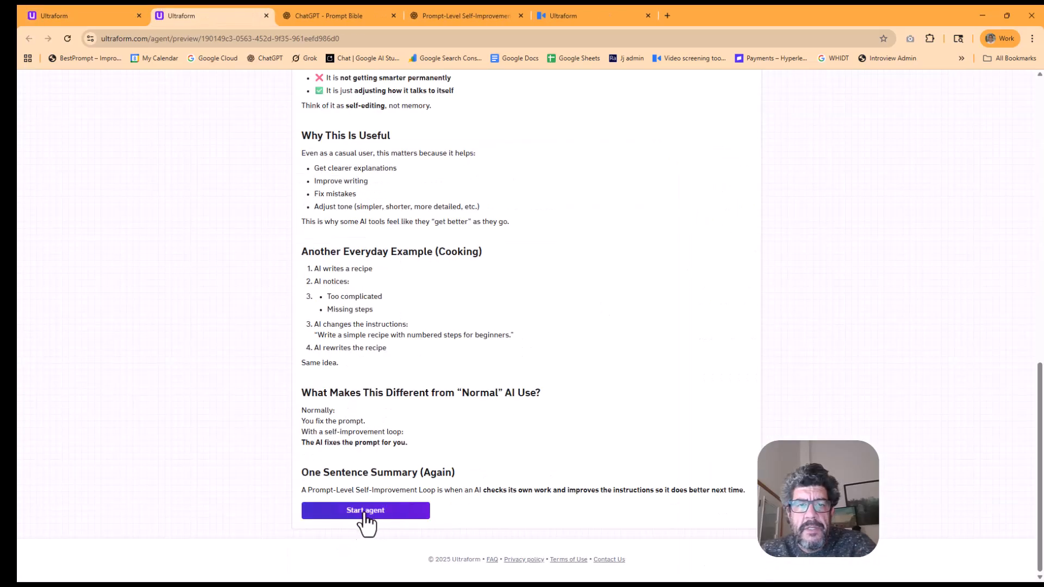
click(365, 512)
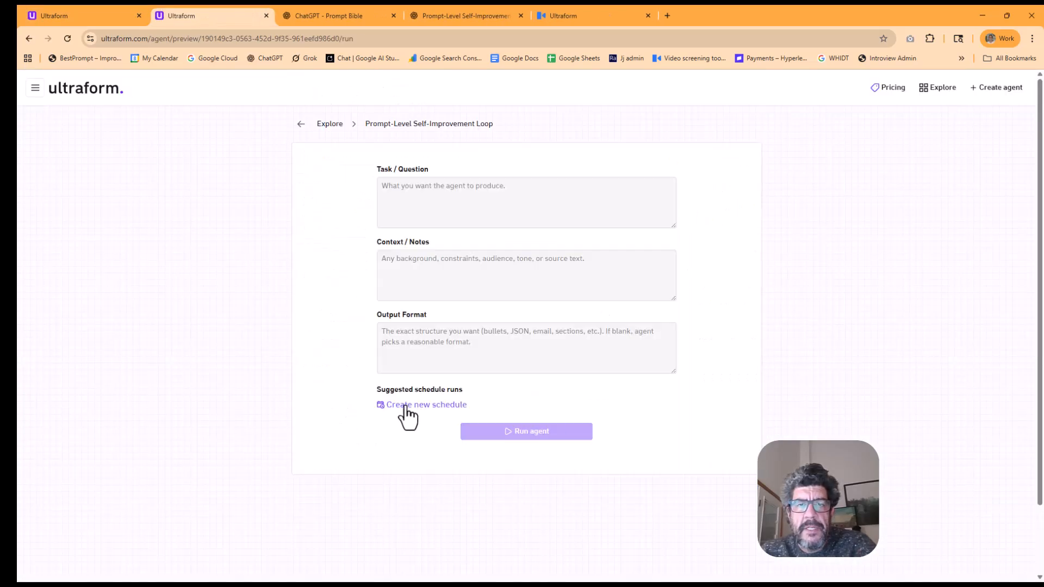
click(76, 15)
Schedule the agent to run weekly at 05:00 AM with no weekday selected, and save the schedule
click(235, 118)
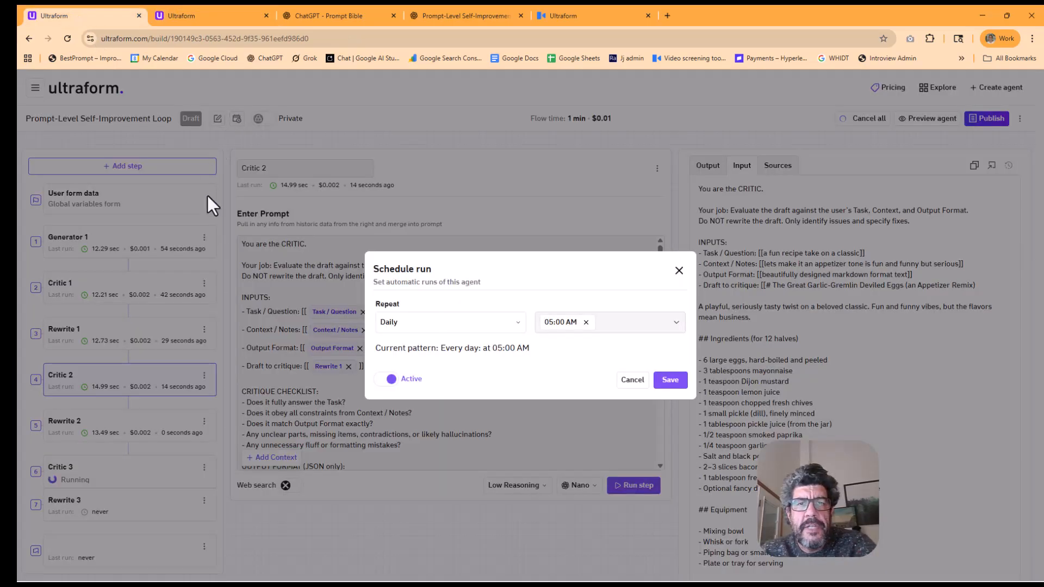
click(468, 322)
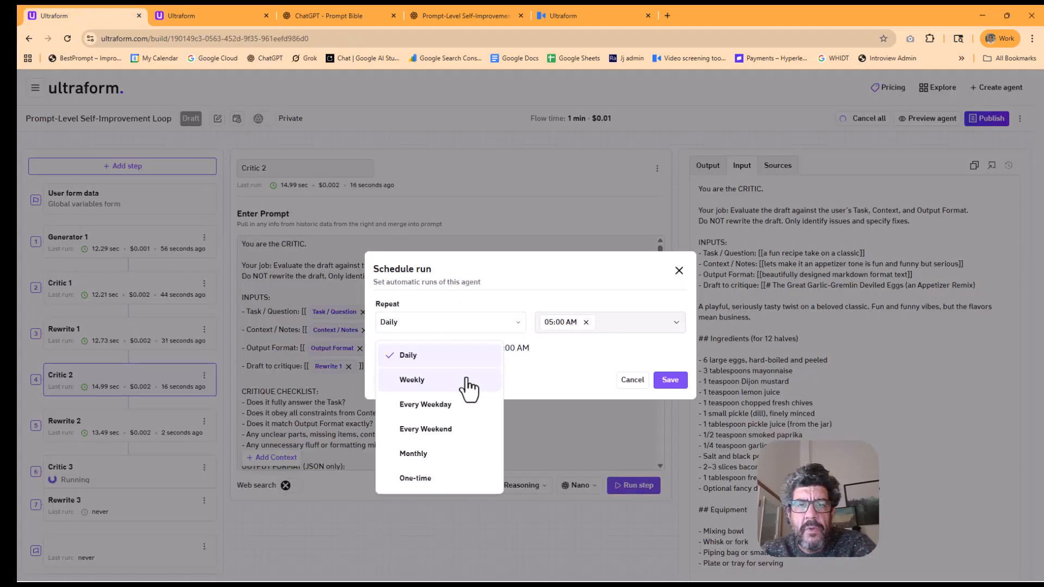
click(466, 382)
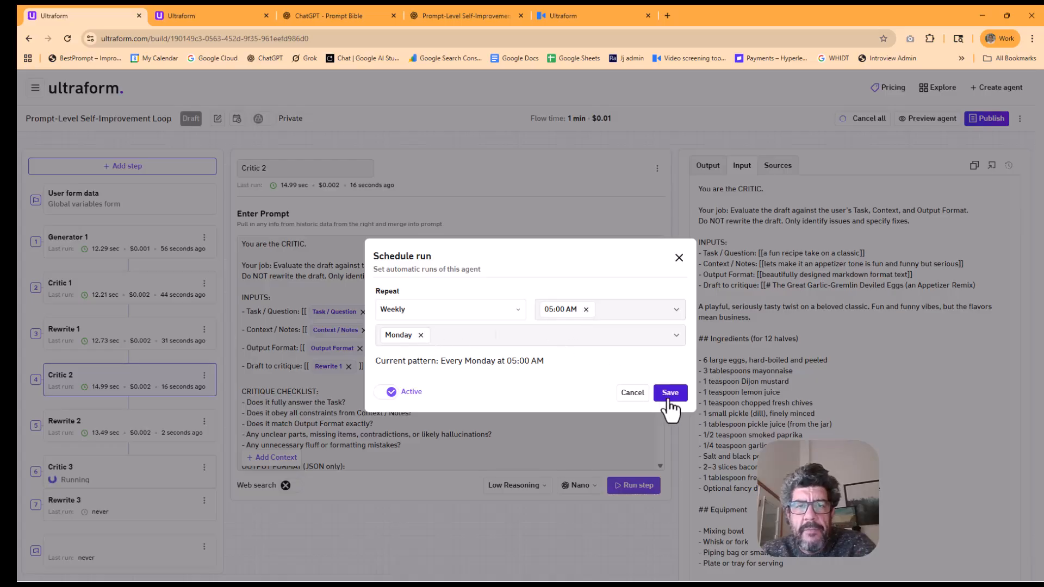
click(420, 336)
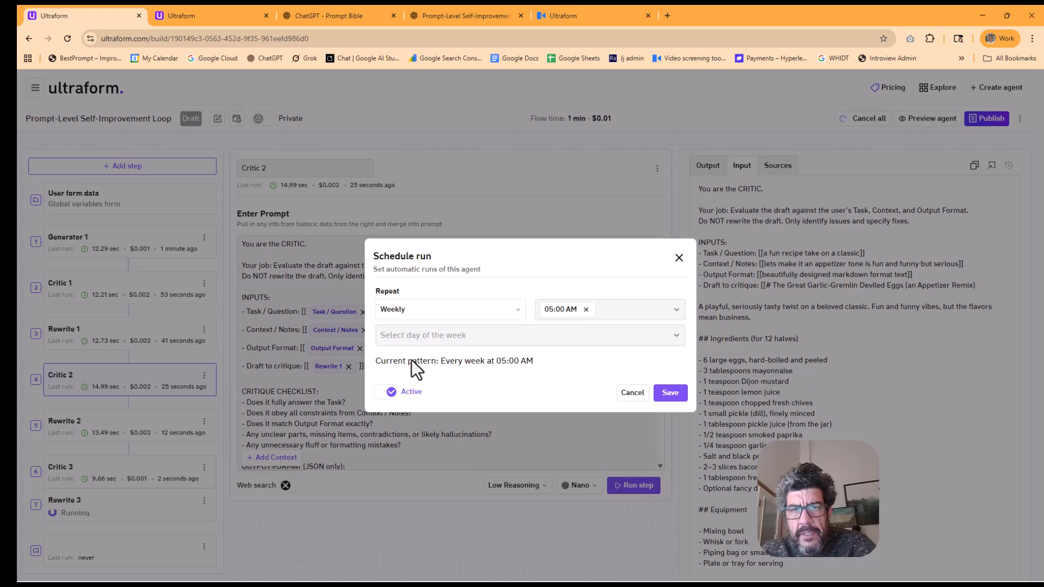
click(670, 393)
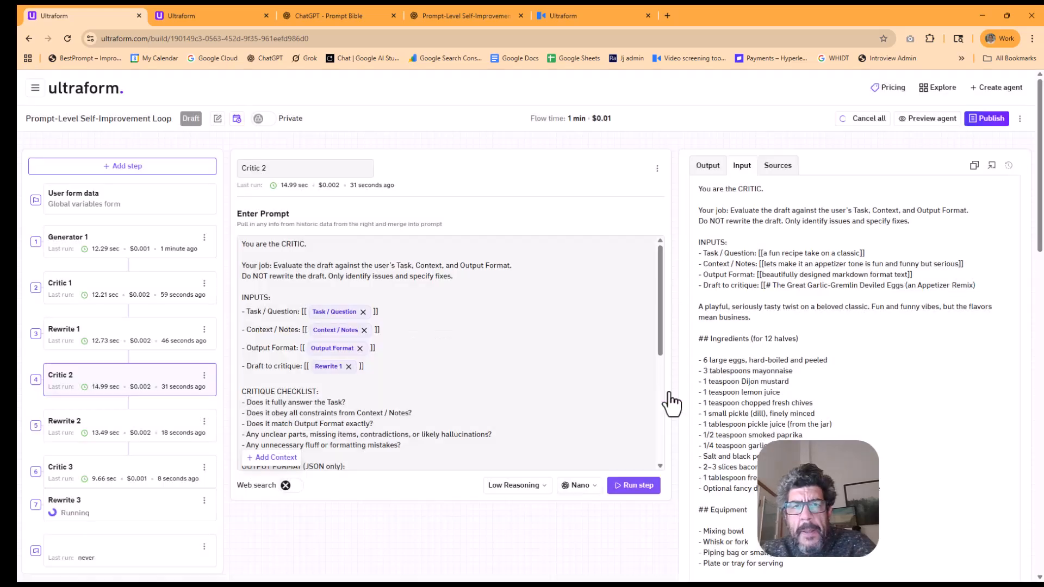
Close the agent preview and set the run schedule to weekly on Monday at 05:00 AM
click(236, 20)
click(266, 16)
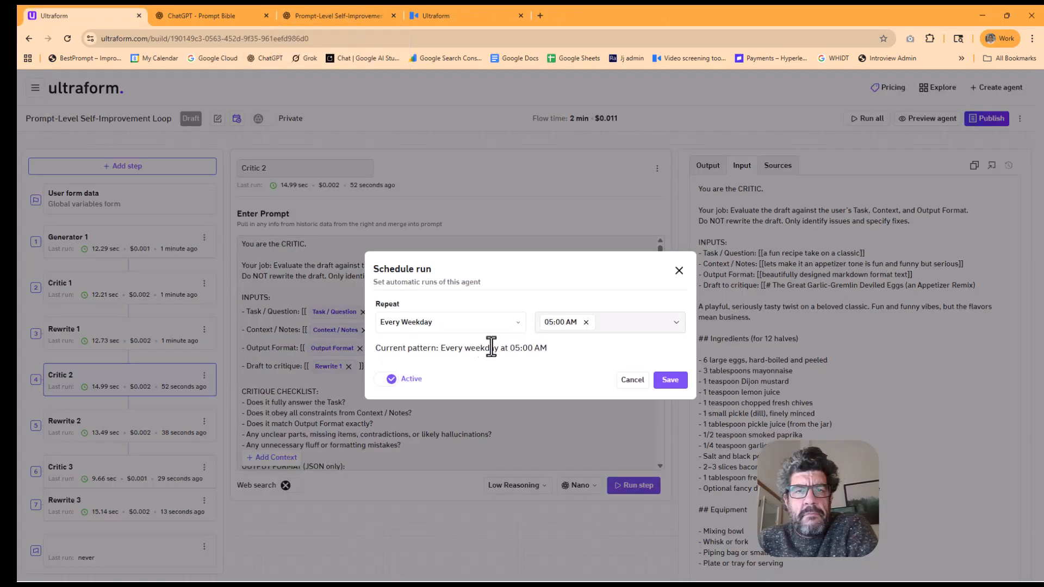
click(513, 323)
click(430, 377)
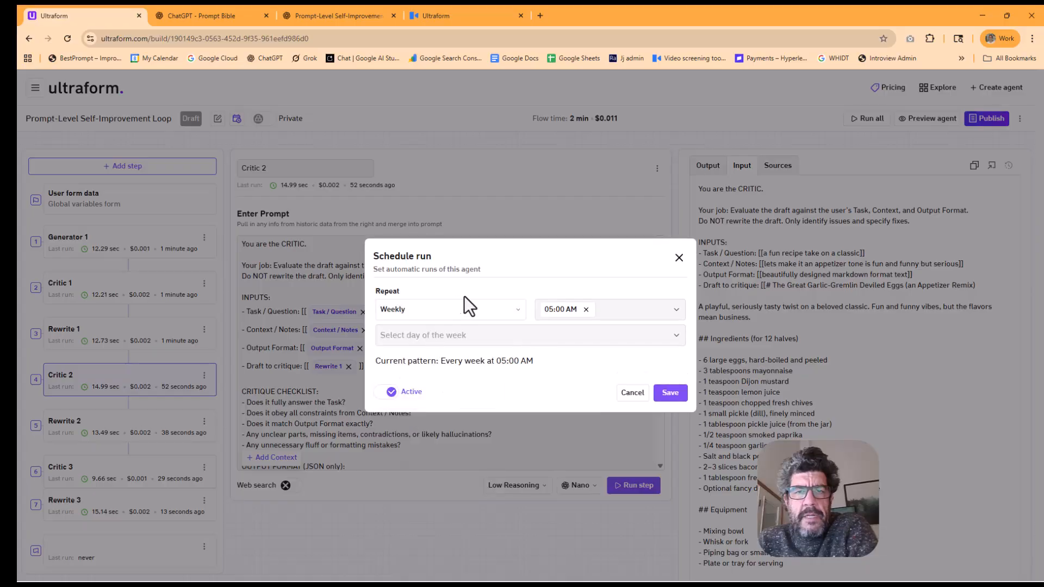
click(544, 336)
click(391, 384)
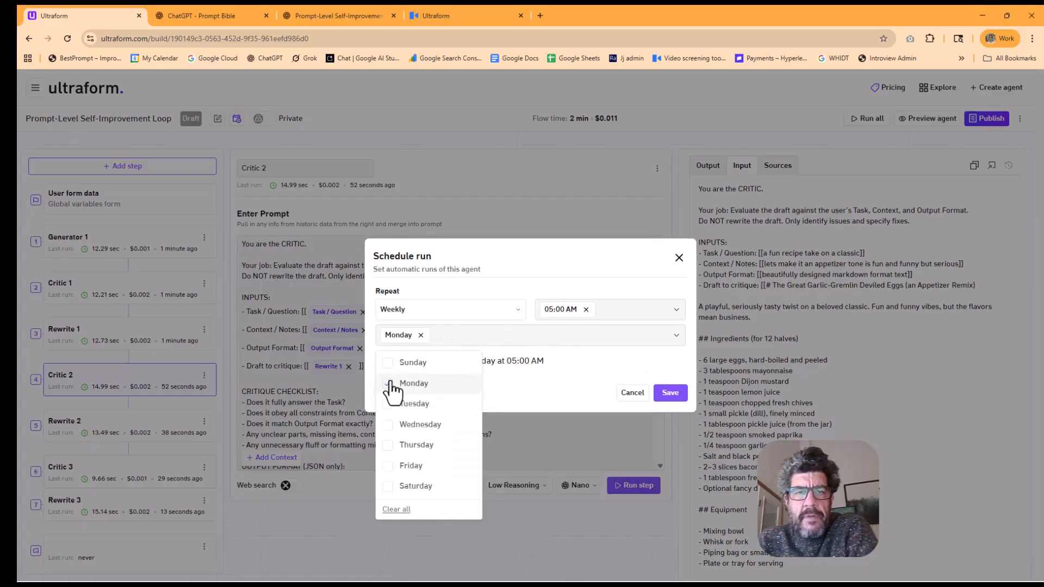
click(373, 400)
click(656, 396)
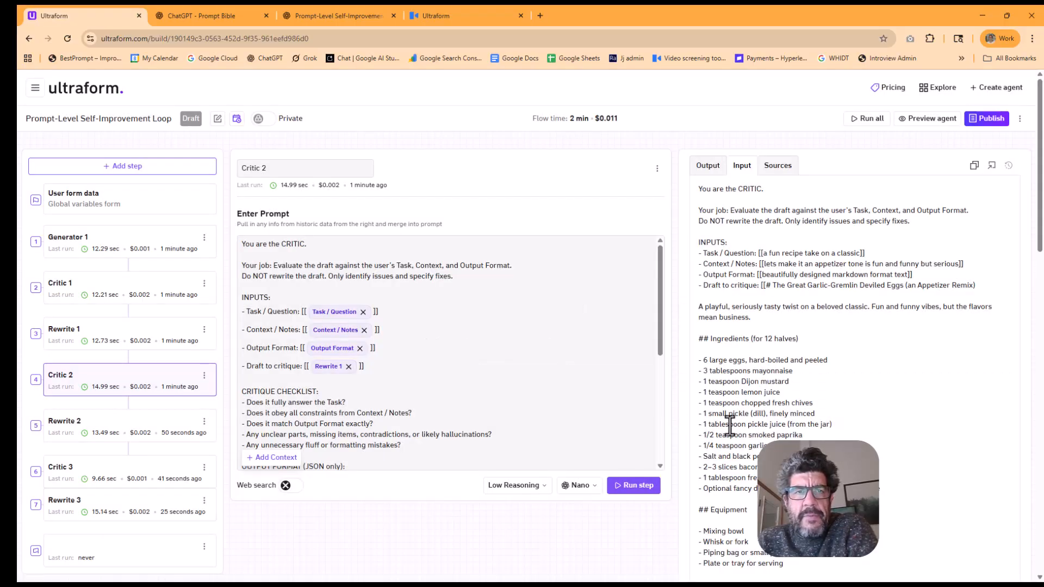
Look over the agent's run form in preview and the list of scheduled reports
click(926, 119)
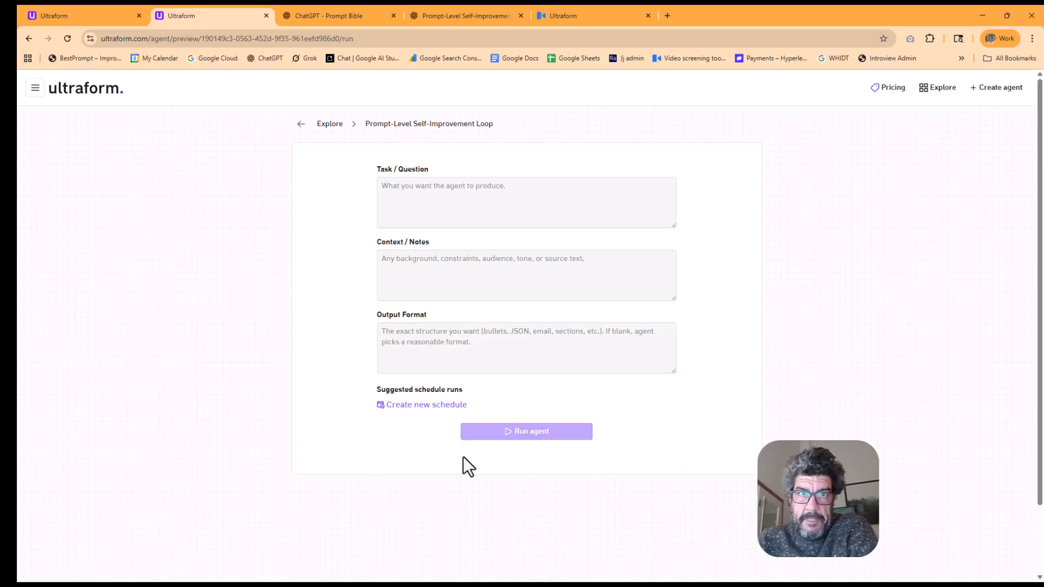
click(76, 16)
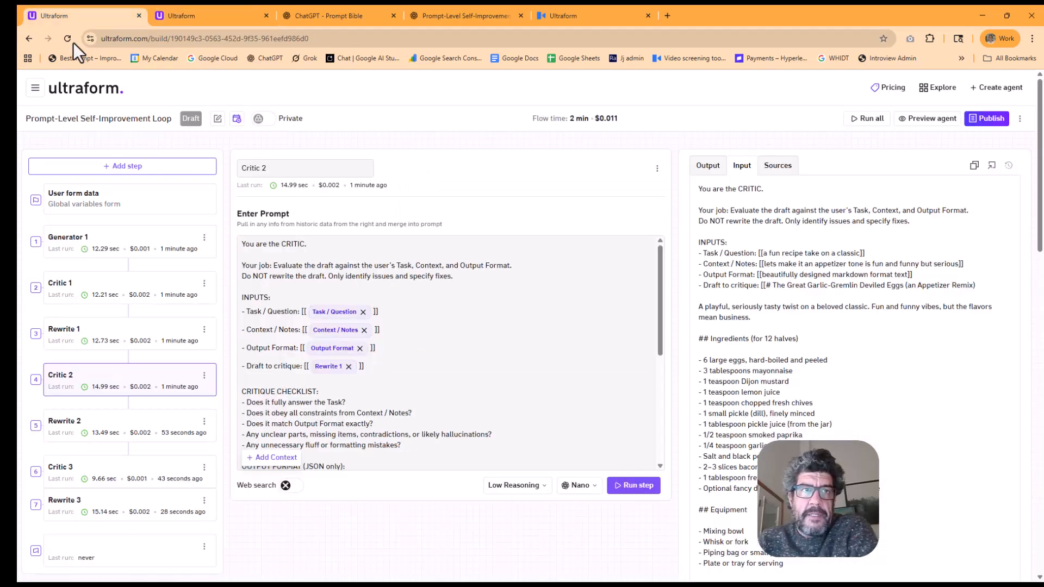
click(35, 95)
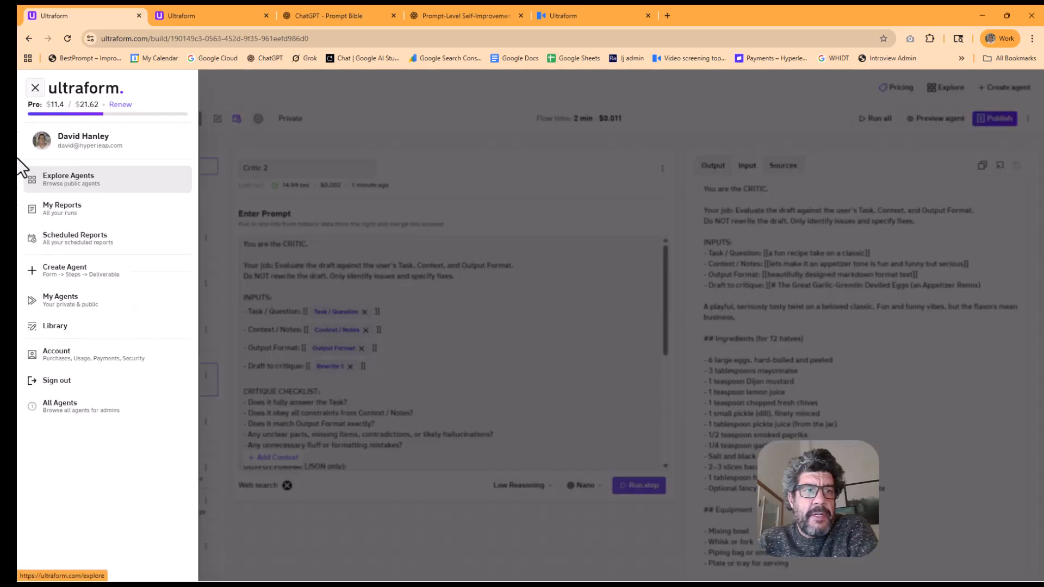
click(112, 249)
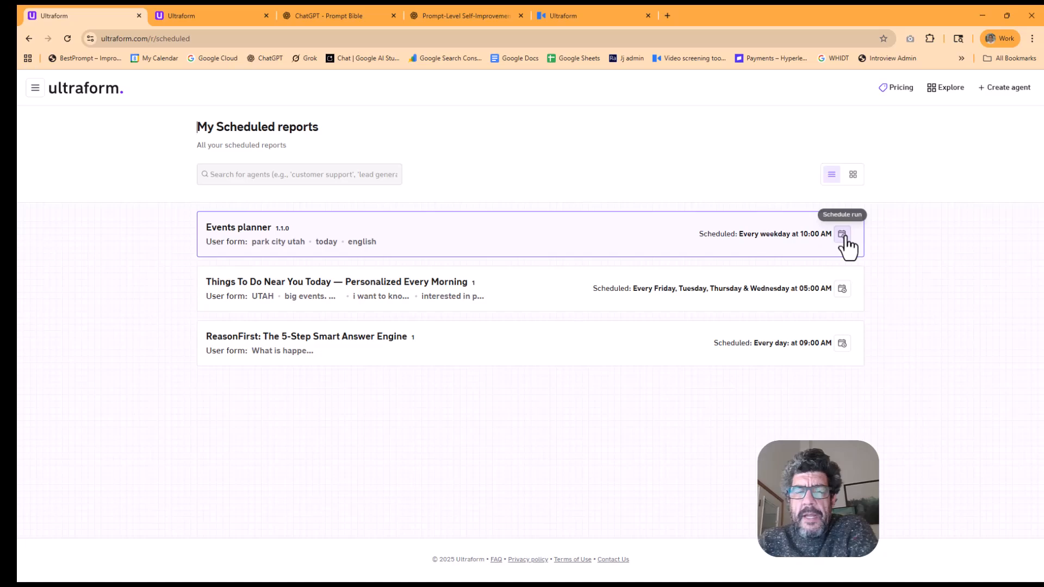
Reopen the Prompt-Level Self-Improvement Loop agent in the builder from the list of own agents
click(35, 89)
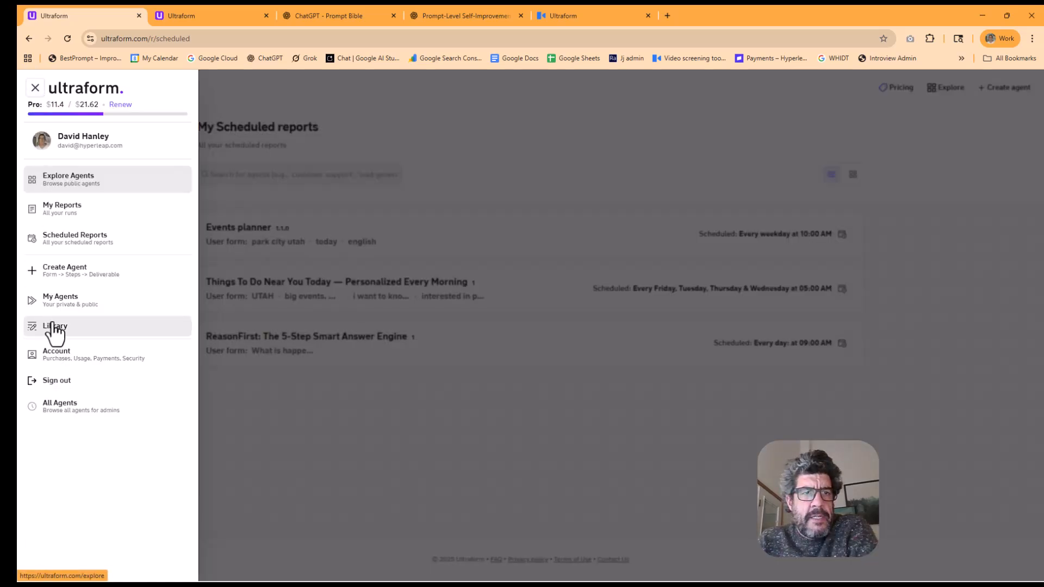
click(69, 299)
click(252, 233)
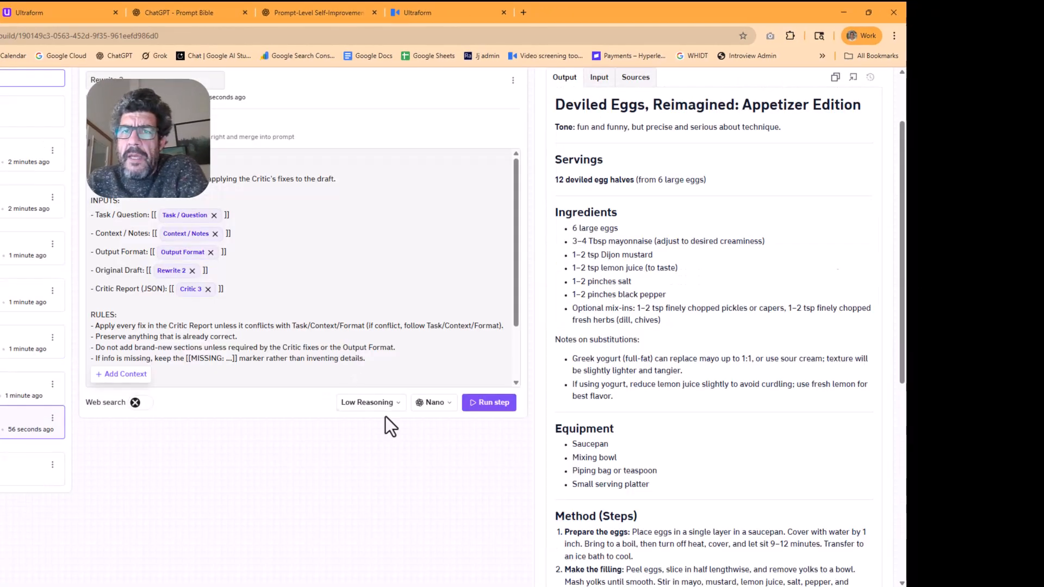
Read the title, tone line and ingredients in the Rewrite 3 output
drag(566, 104, 834, 108)
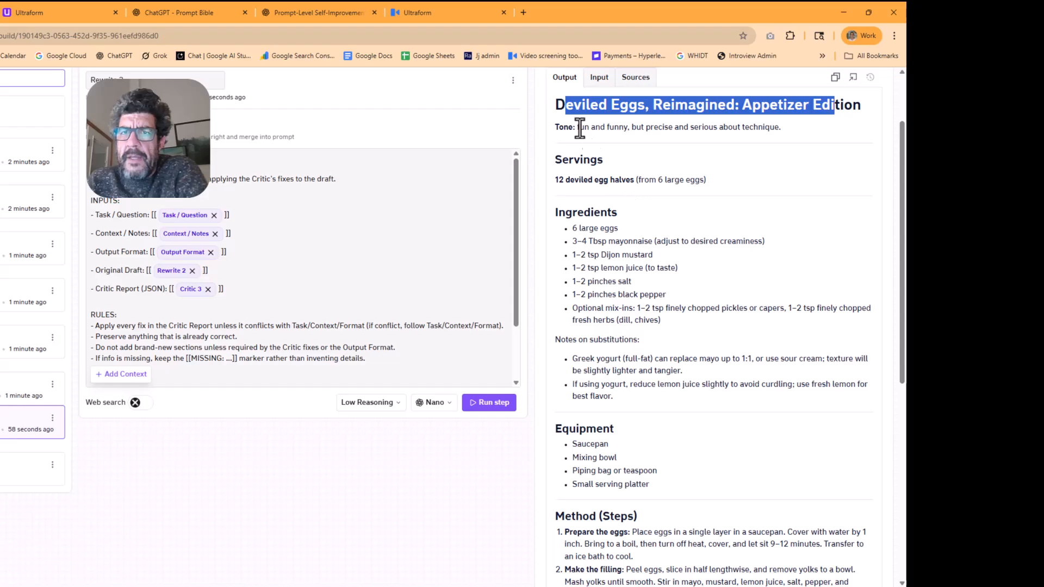
drag(578, 128, 780, 121)
click(562, 220)
scroll(562, 221, up, 2)
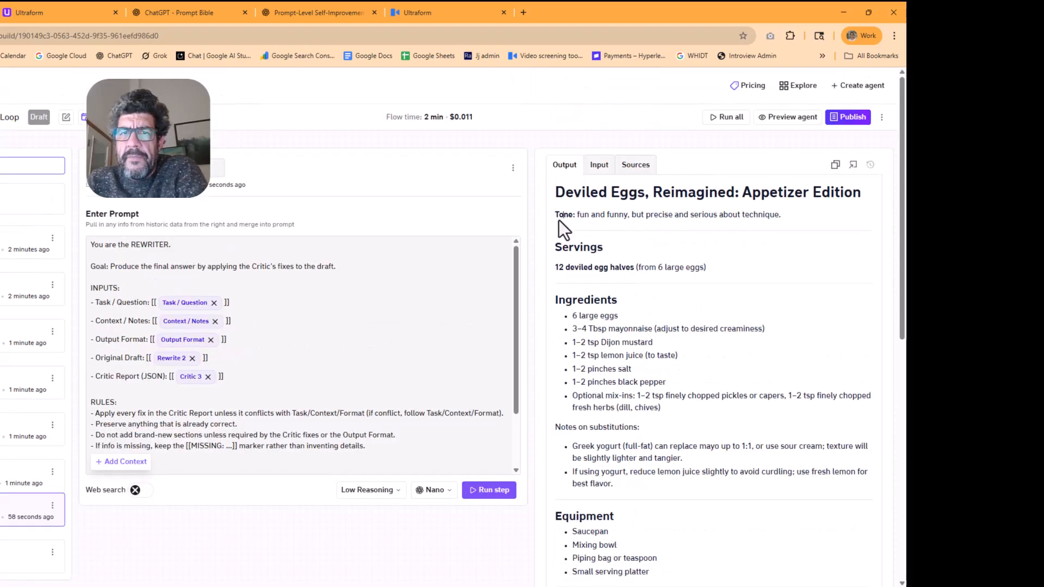
Extend the Context / Notes input with ". this is a reader who wants to be entertained by the recipes and would like a description of the final product result." and run all steps
click(22, 199)
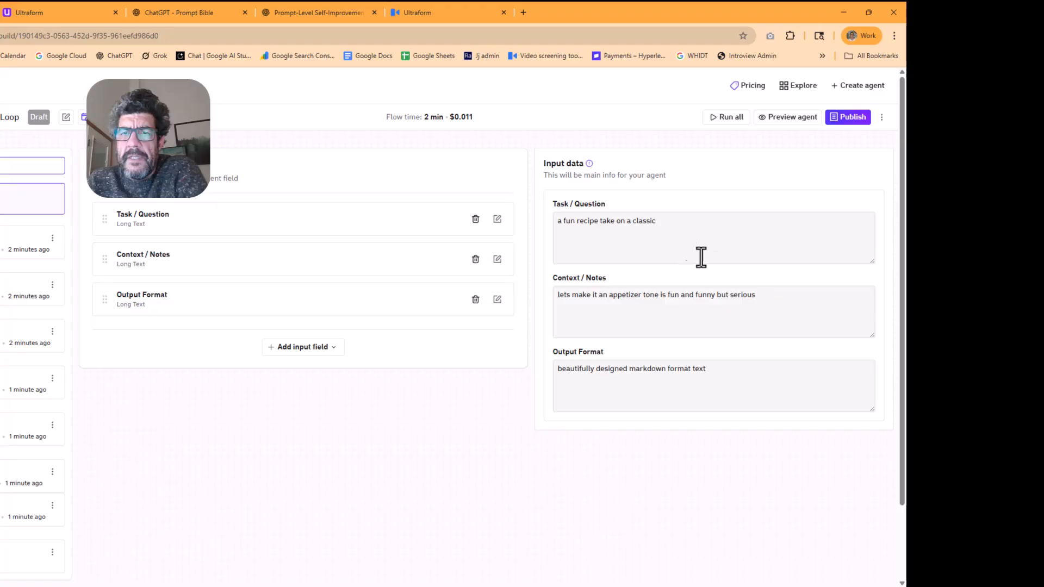
click(770, 294)
text(. this is a read)
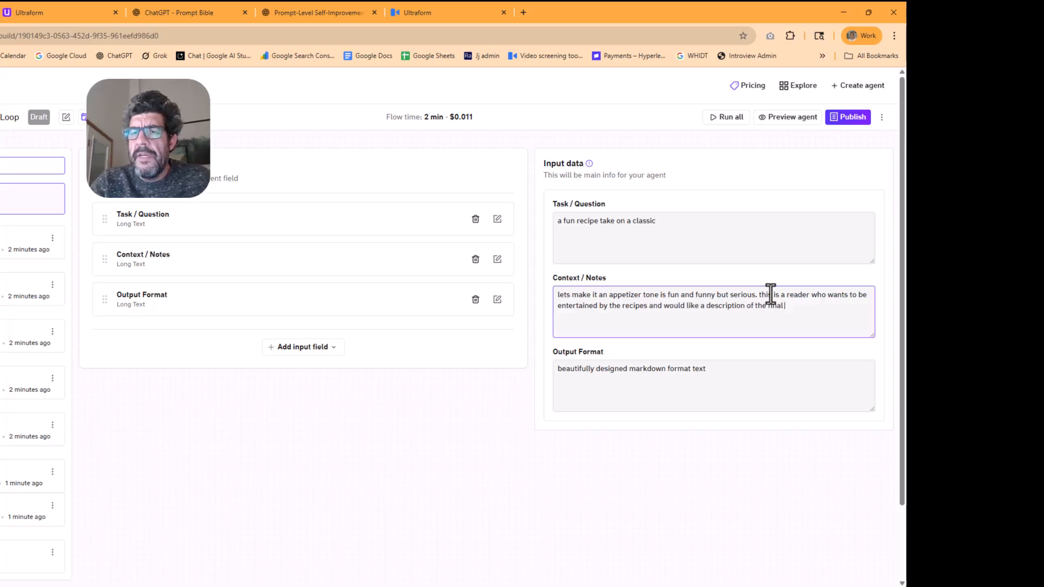
text(uct result.)
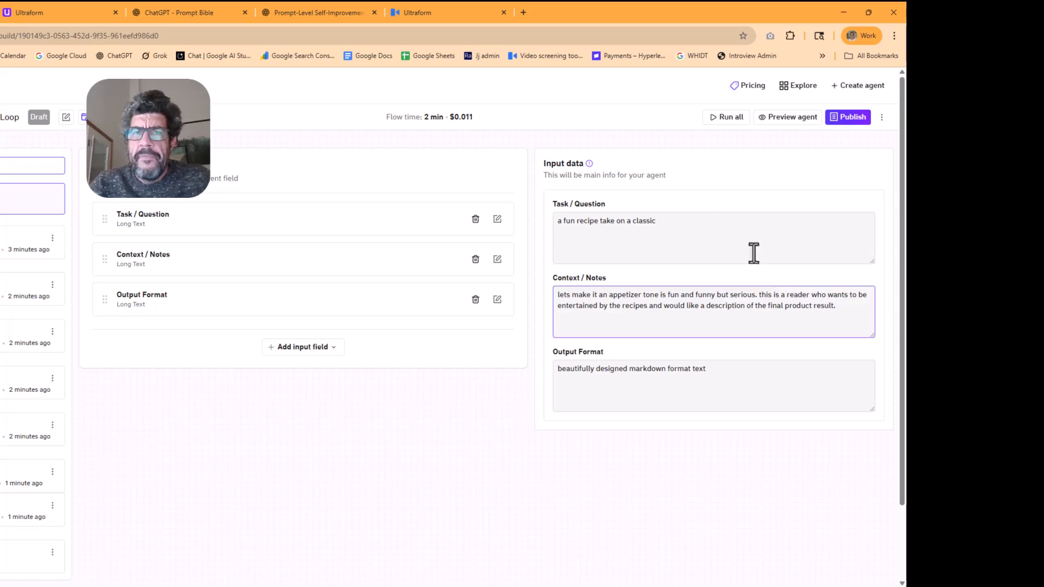
click(731, 117)
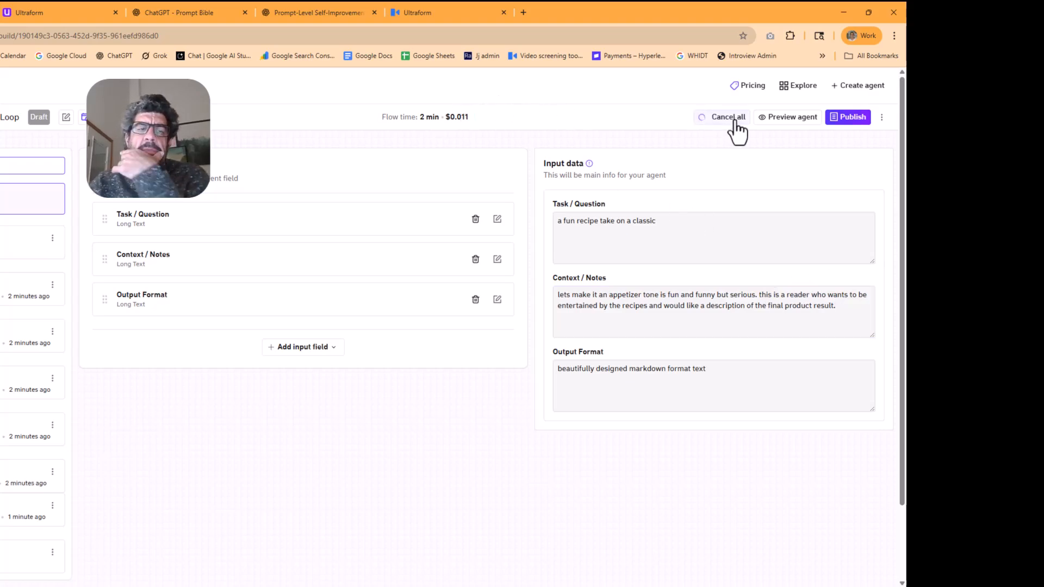
Check the outputs of the Rewrite 2 and Rewrite 1 steps while the agent runs
click(33, 431)
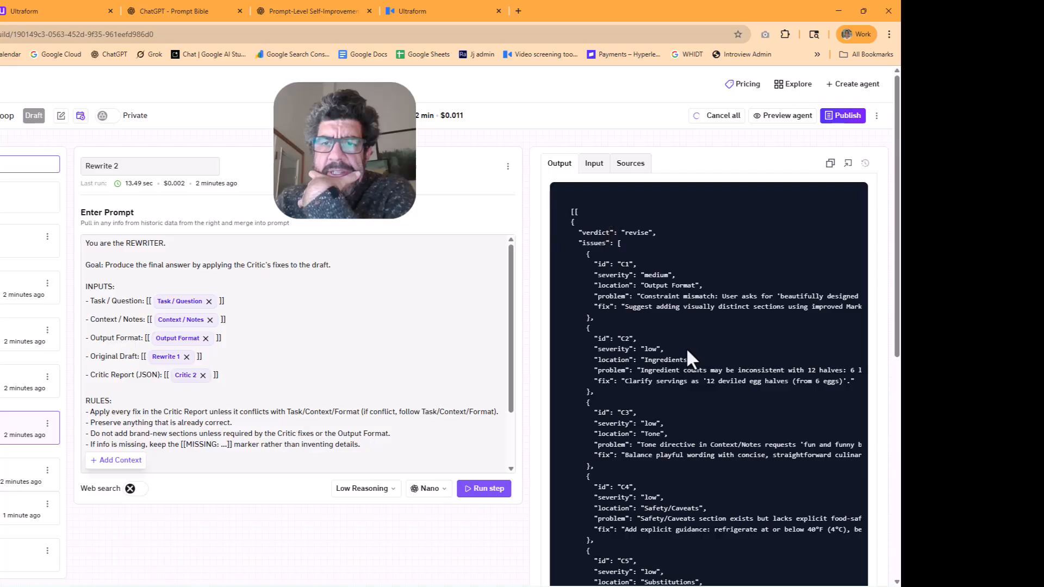
scroll(687, 348, down, 3)
scroll(655, 375, up, 4)
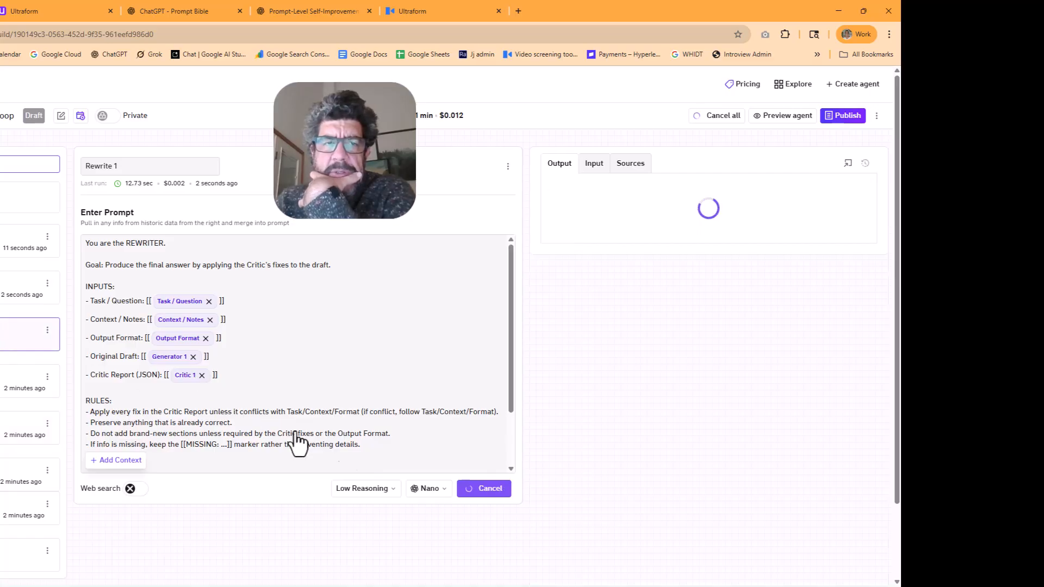
click(16, 335)
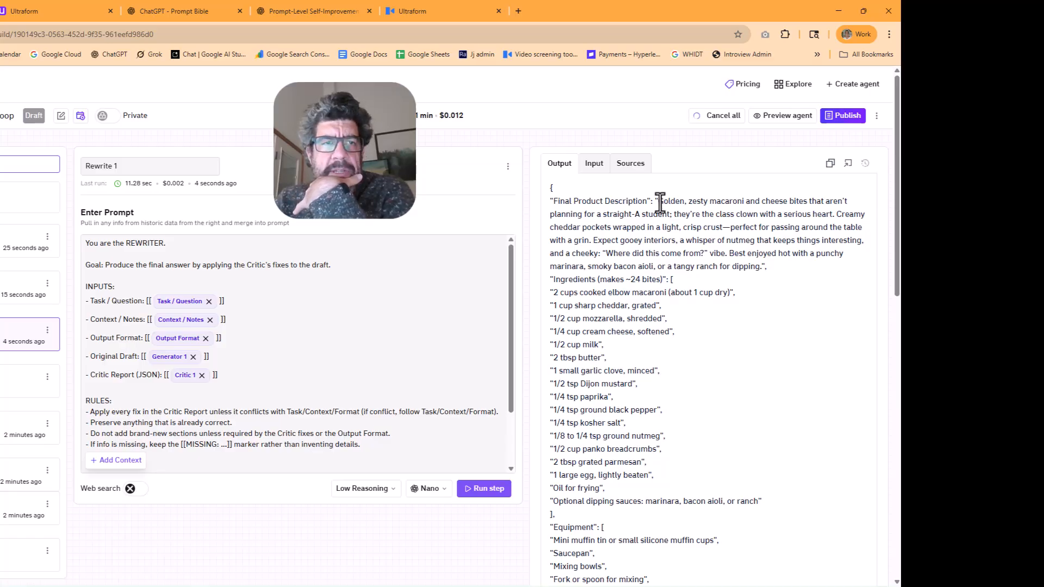
scroll(687, 313, down, 15)
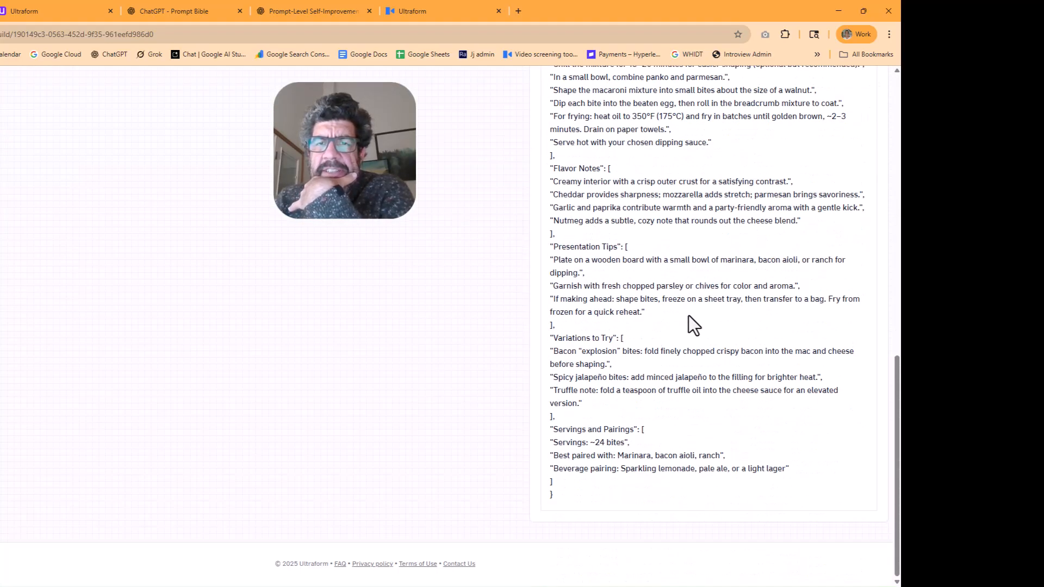
scroll(688, 315, up, 15)
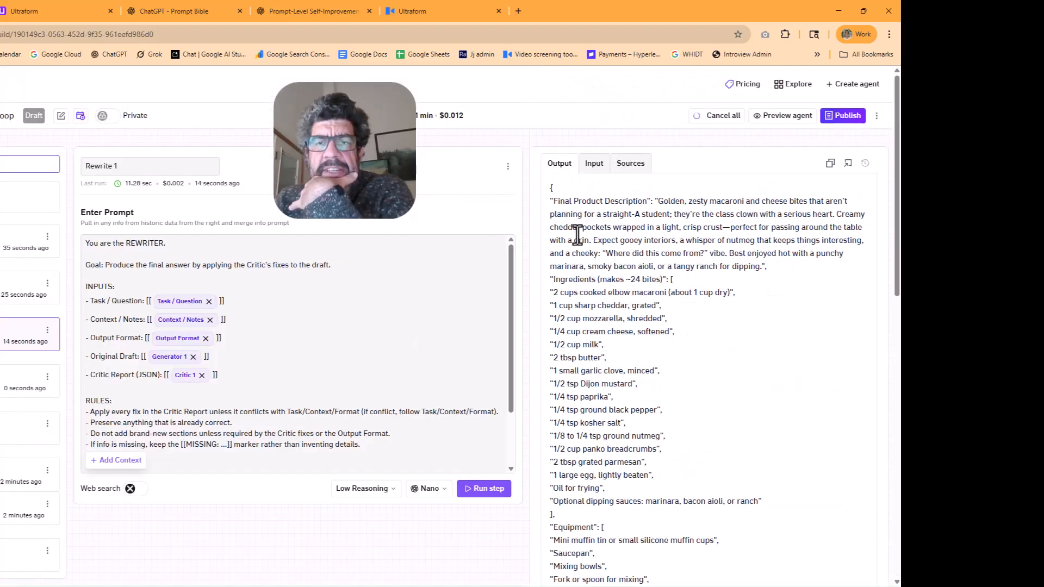
Review the Rewrite 1 prompt's rules and output instruction, and the merged input sent to that step
drag(100, 248, 168, 245)
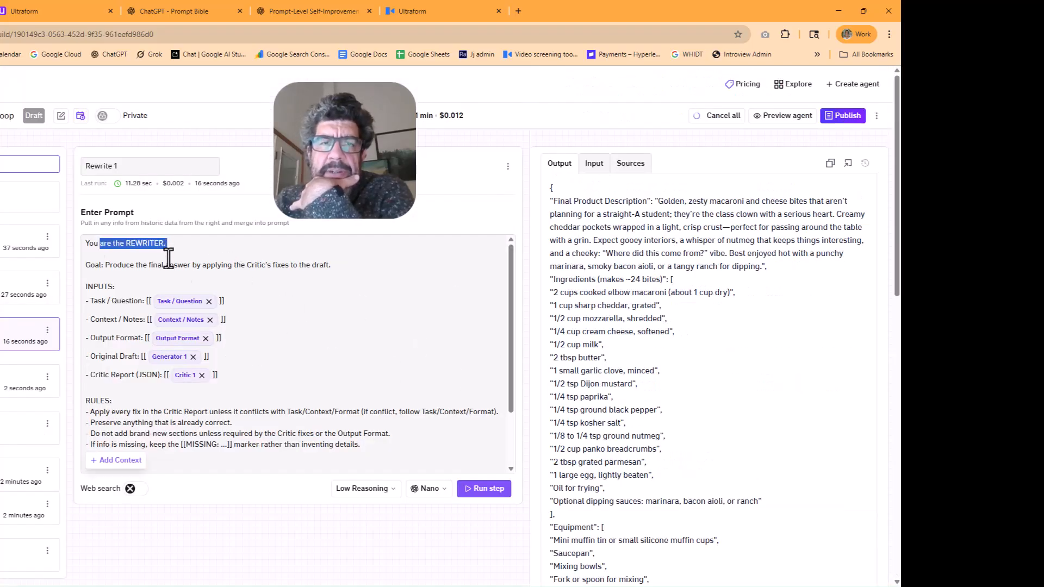
scroll(338, 404, down, 2)
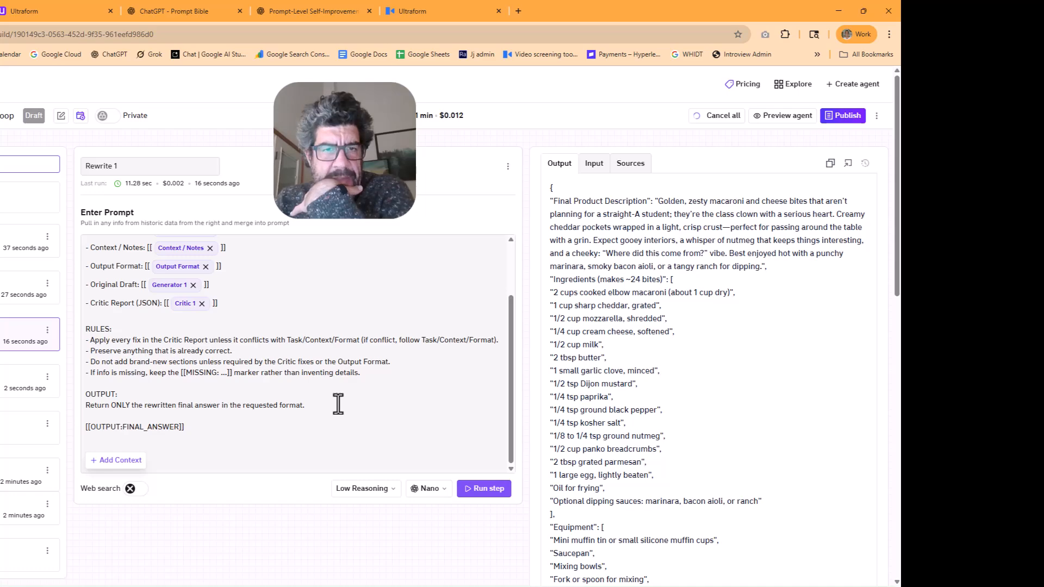
scroll(302, 392, up, 2)
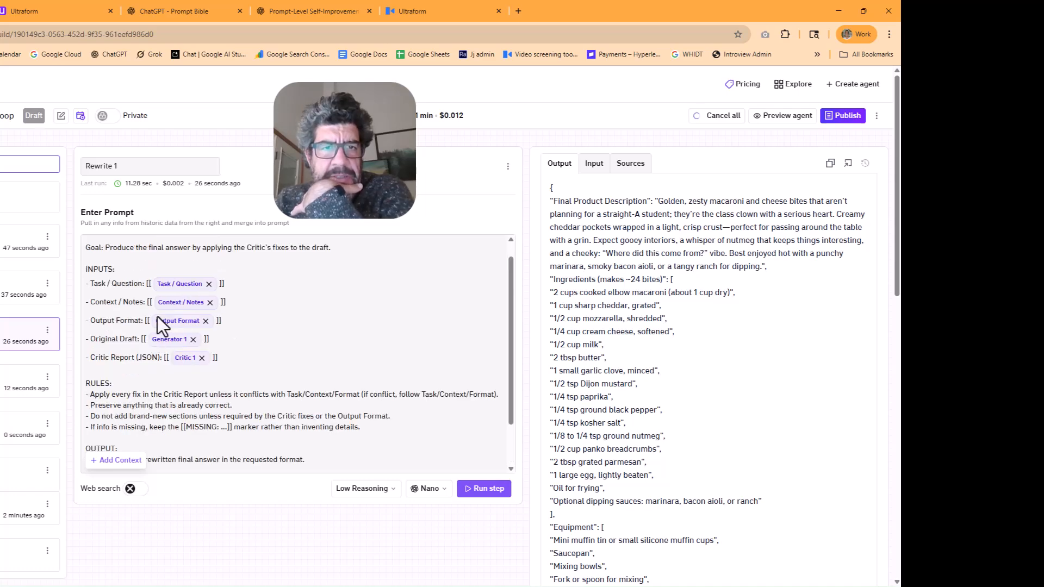
click(594, 164)
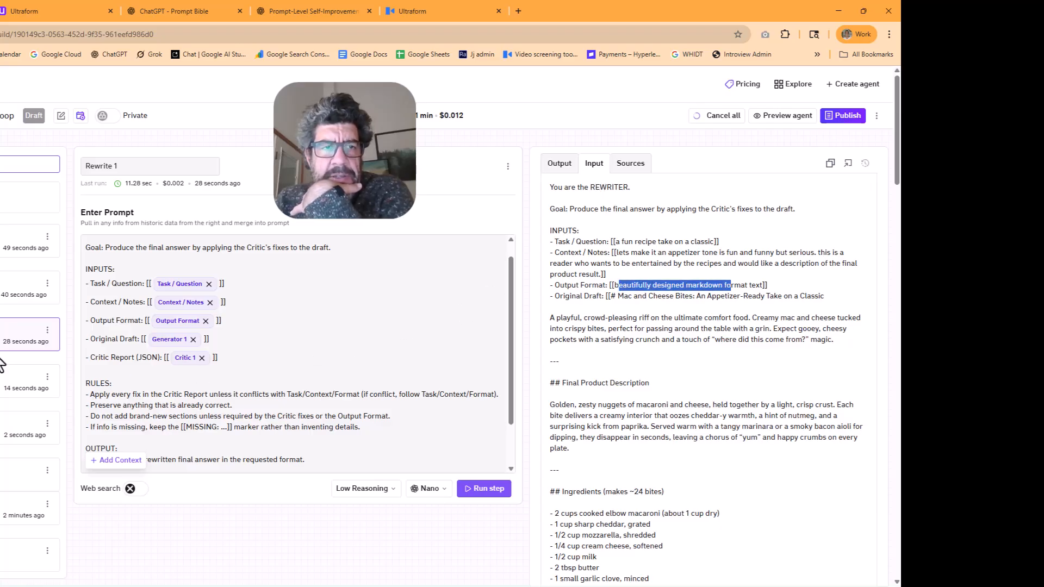
Check the requested output format in Rewrite 2's merged input and compare it with the step's output
click(27, 428)
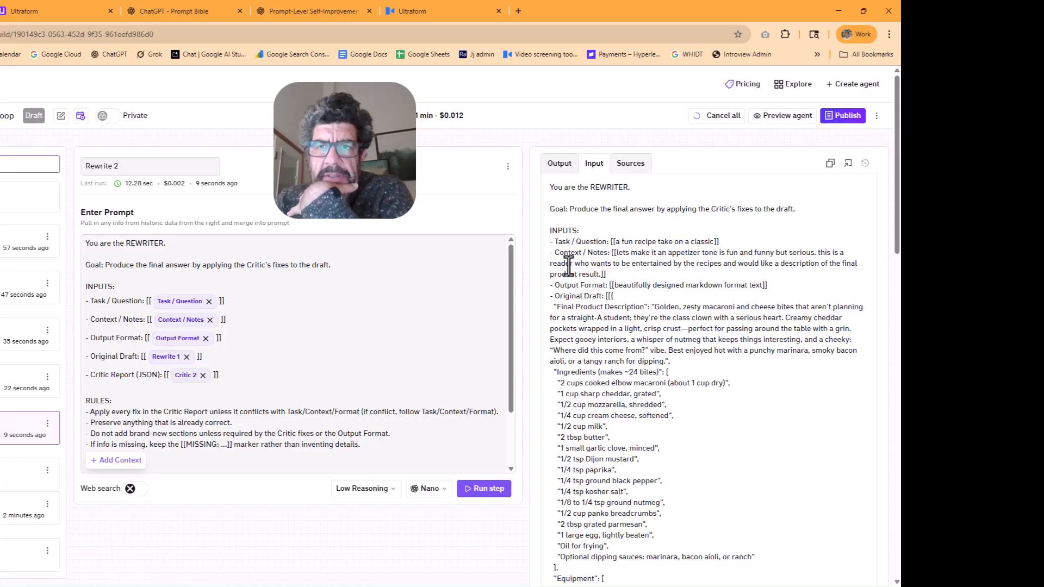
drag(624, 291, 551, 172)
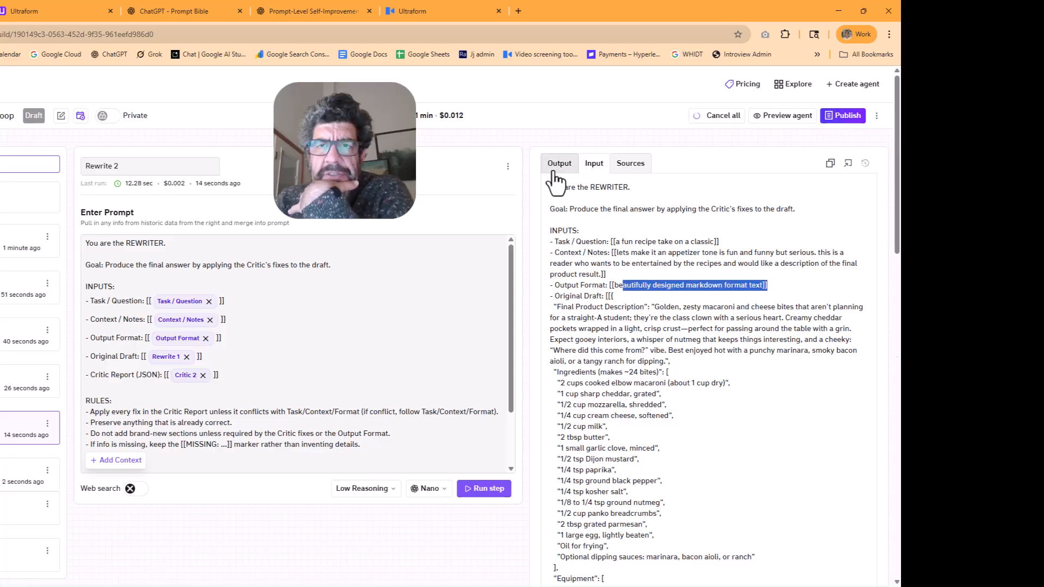
click(551, 171)
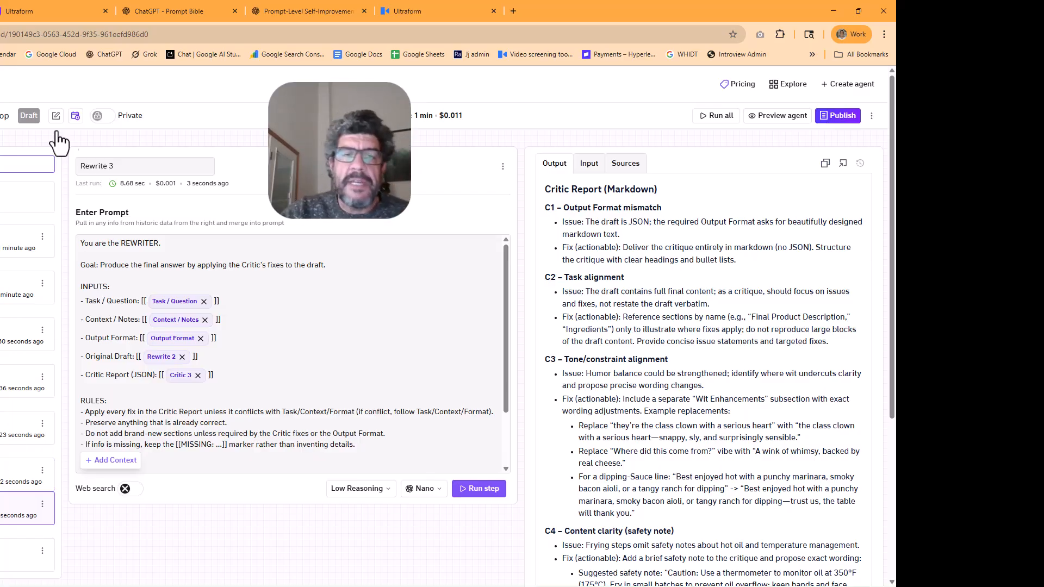
Review the rules in the Rewrite 3 prompt and the models available for the step, leaving the model unchanged
scroll(290, 326, down, 2)
drag(81, 340, 319, 396)
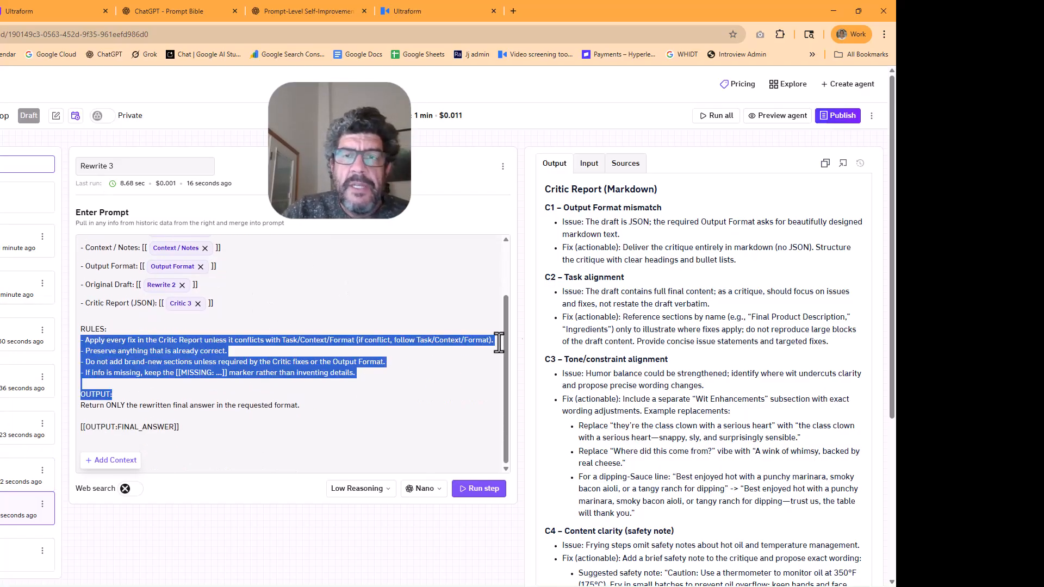
scroll(103, 264, up, 2)
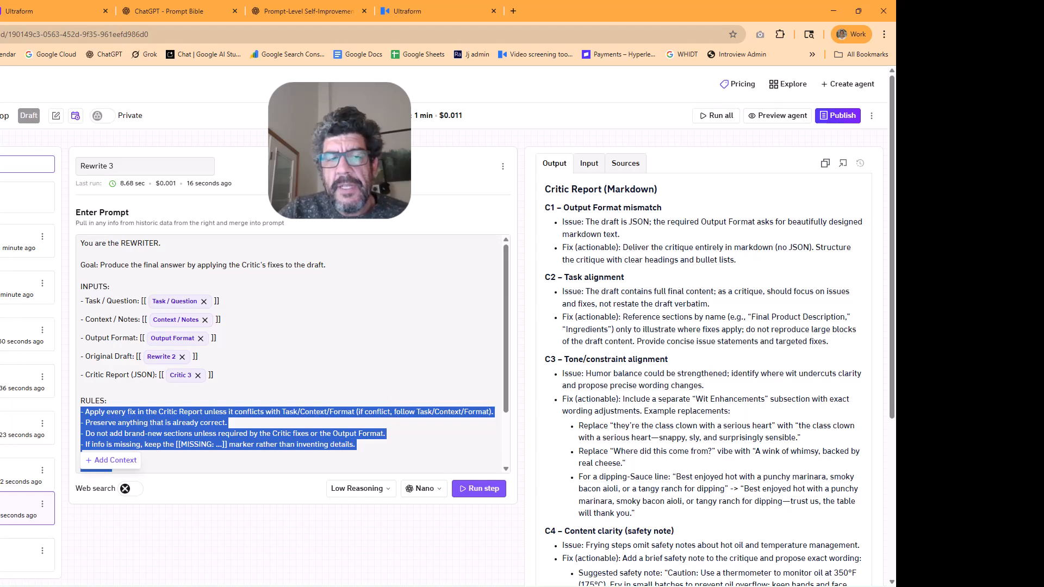
click(423, 489)
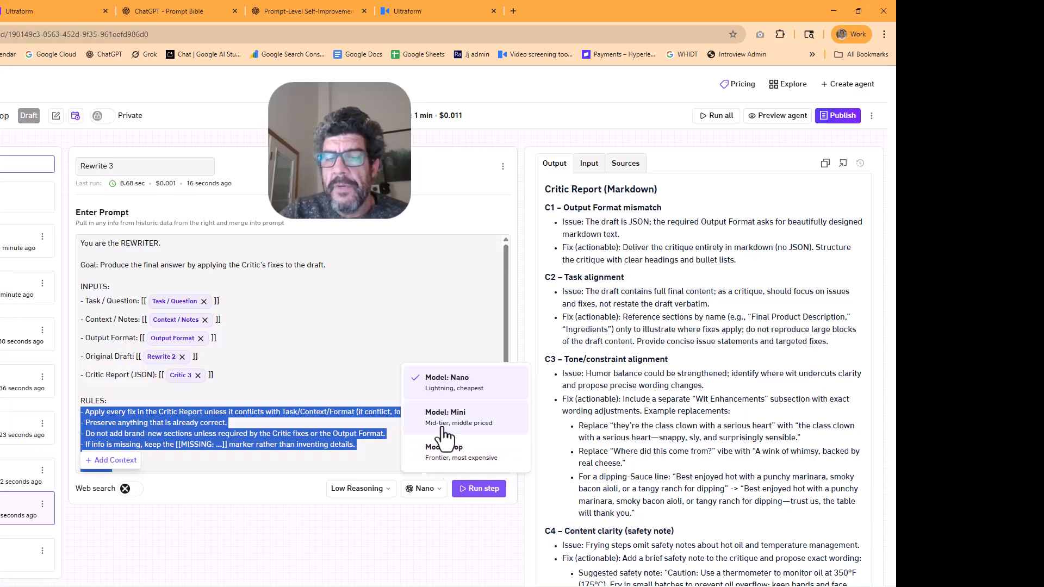
click(358, 538)
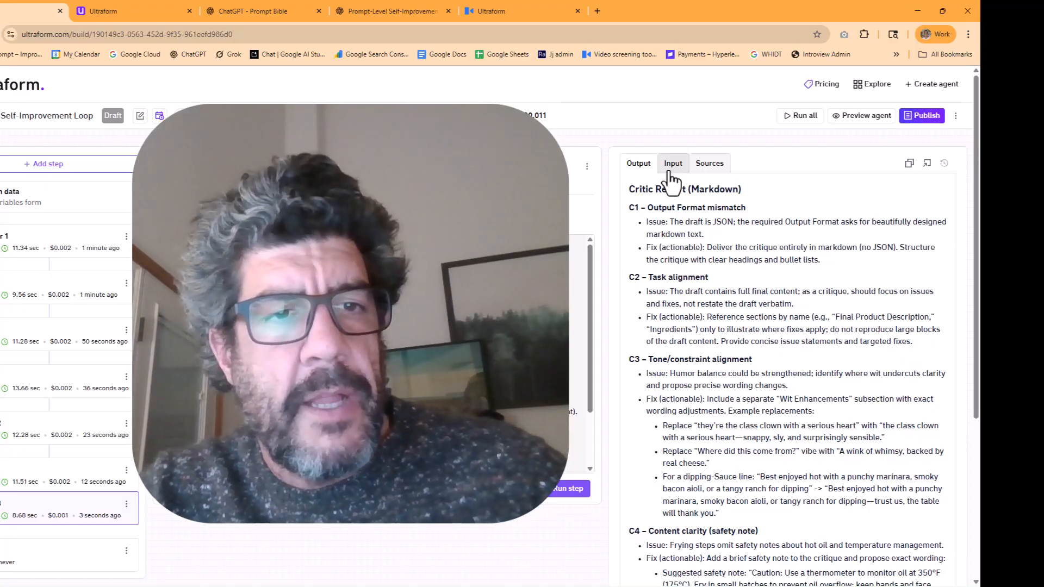
Compare Rewrite 3's merged input with its output
click(672, 163)
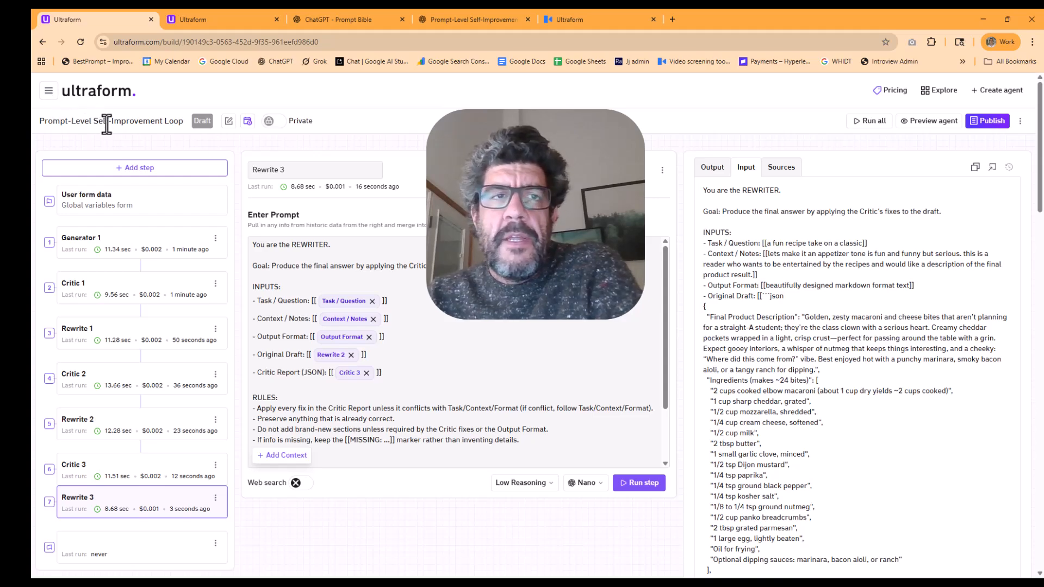
drag(39, 122, 143, 123)
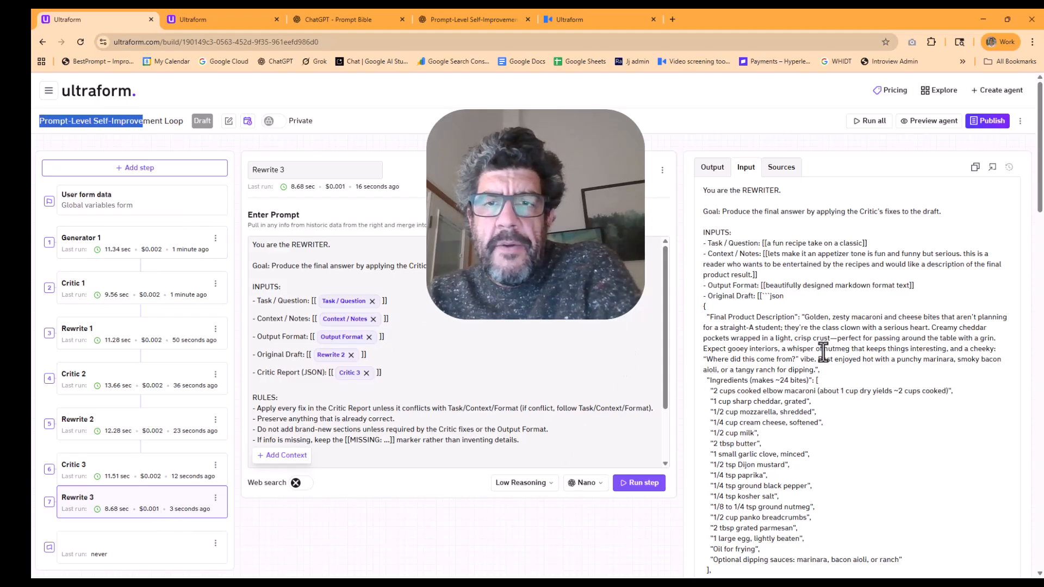
click(706, 174)
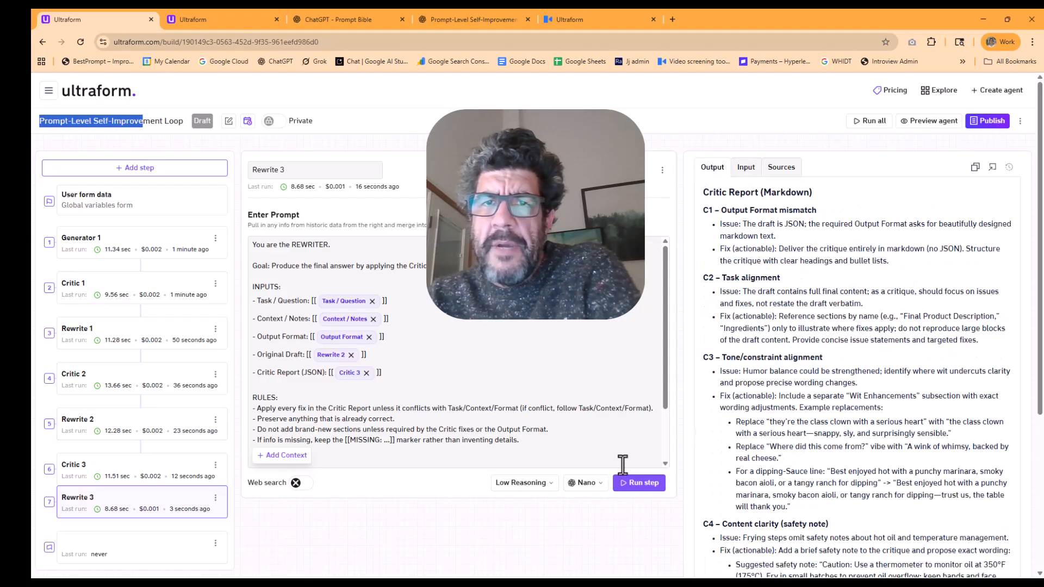
Switch the Rewrite 3 step to the Mini model and run that step again
click(588, 483)
click(611, 417)
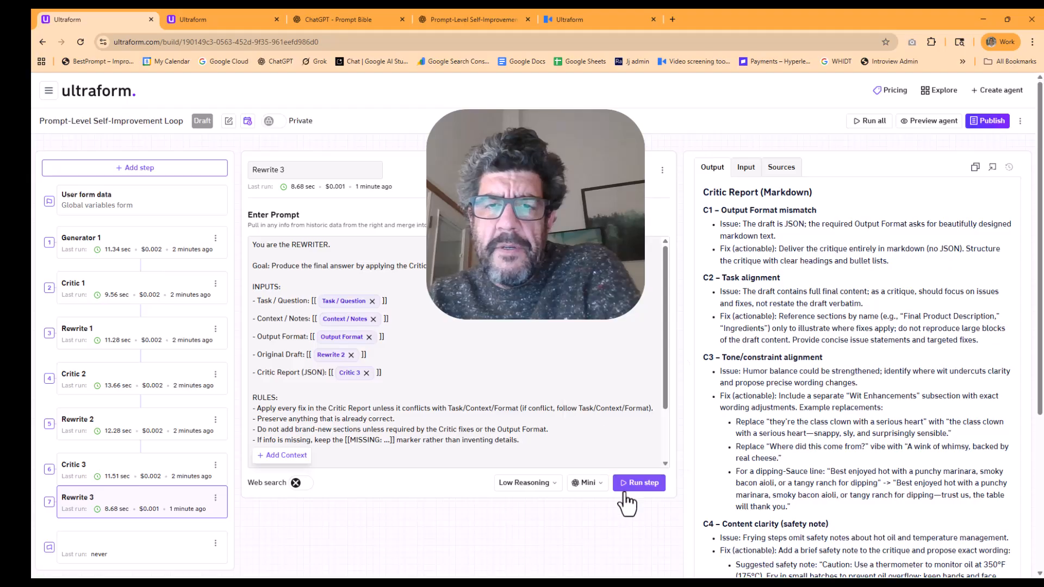
click(639, 483)
Copy the full merged input of the Rewrite 3 step
click(744, 168)
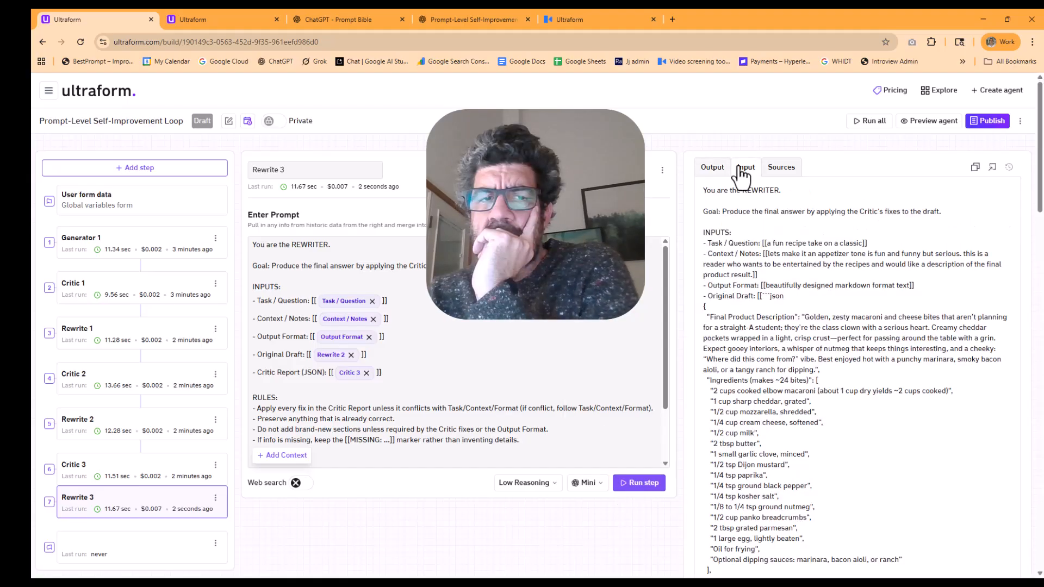
right_click(716, 297)
click(747, 250)
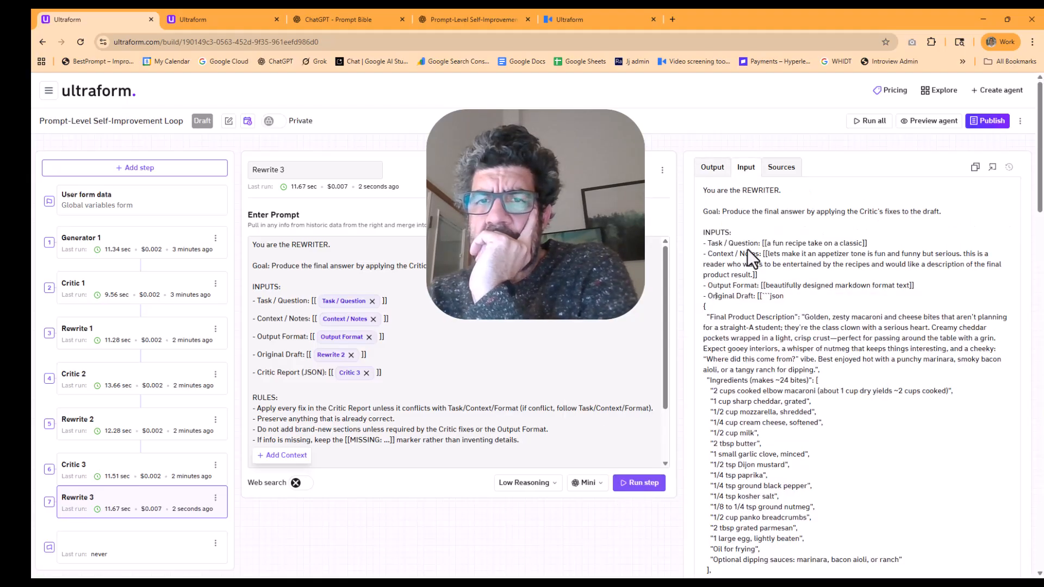
right_click(748, 251)
click(972, 174)
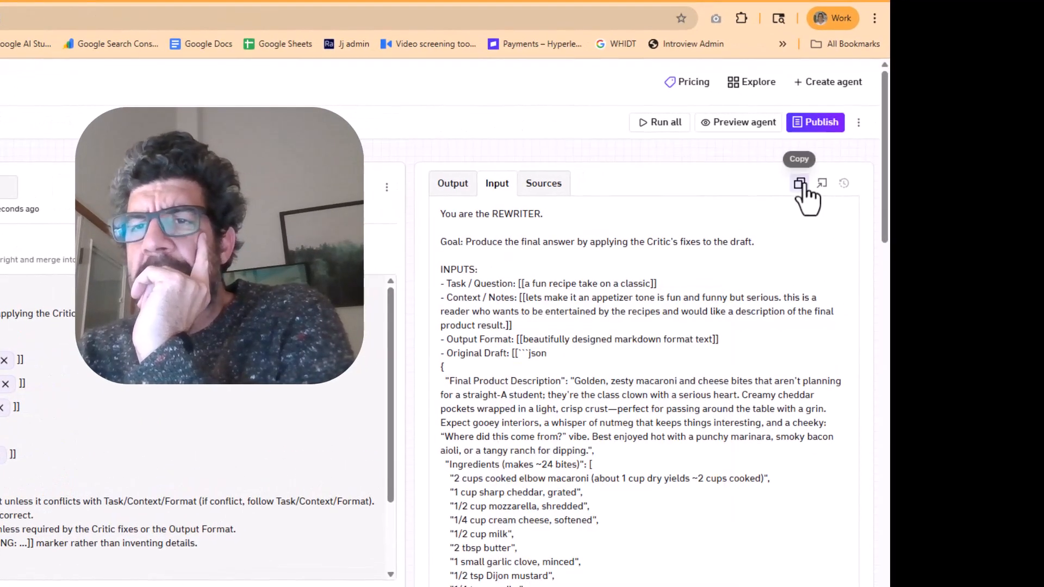
Ask ChatGPT "why did this prompt not work", supplying the Rewrite 3 step's merged input and its critique output
click(800, 185)
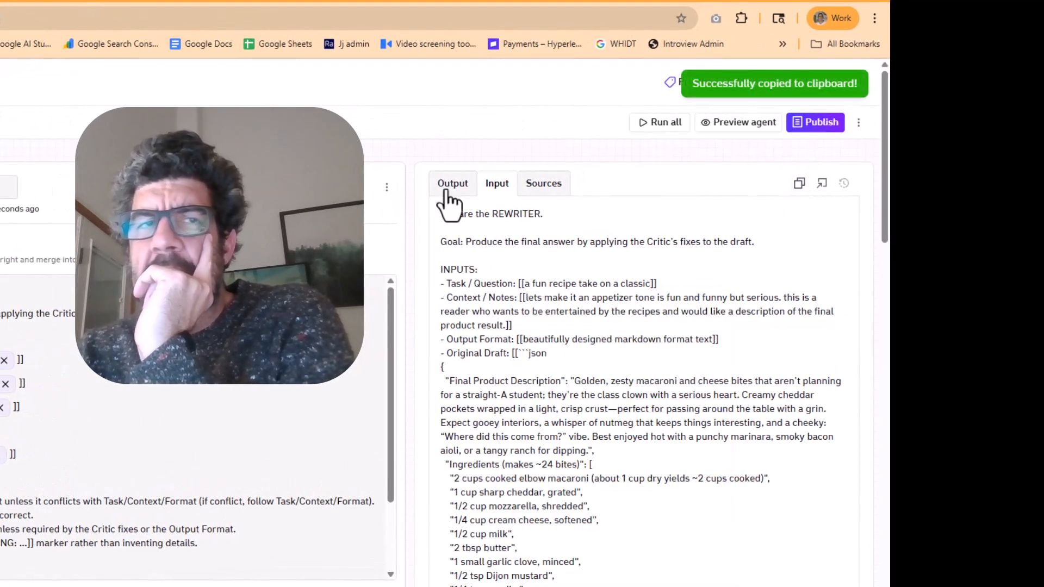
click(396, 1)
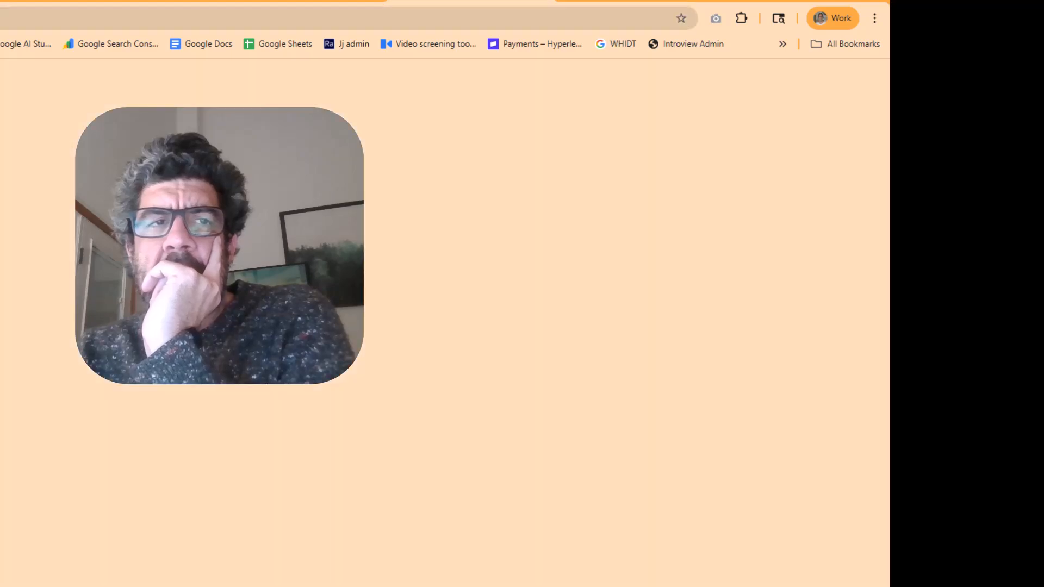
key(ctrl+shift+Tab)
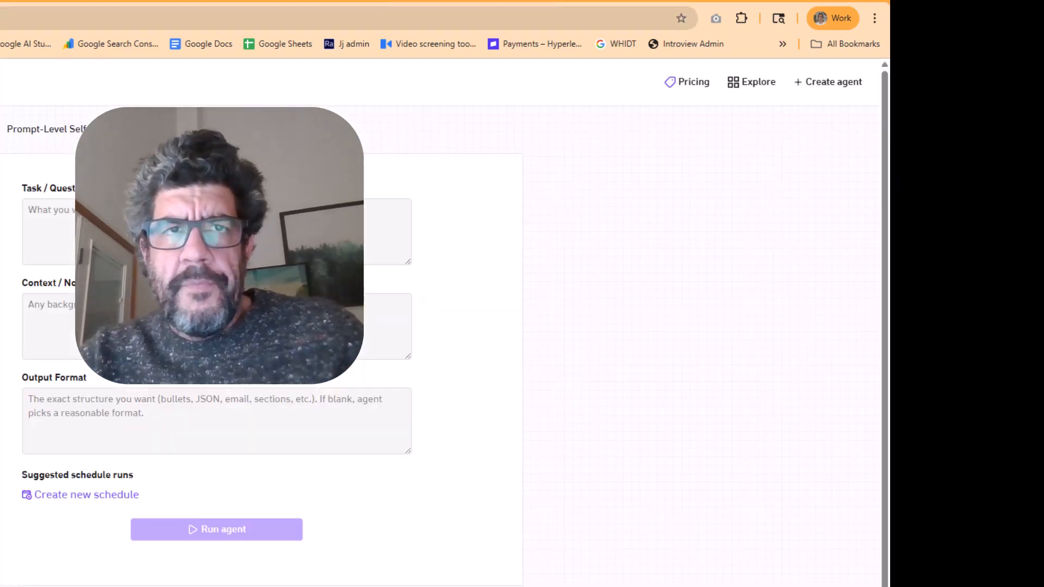
key(ctrl+shift+Tab)
click(435, 184)
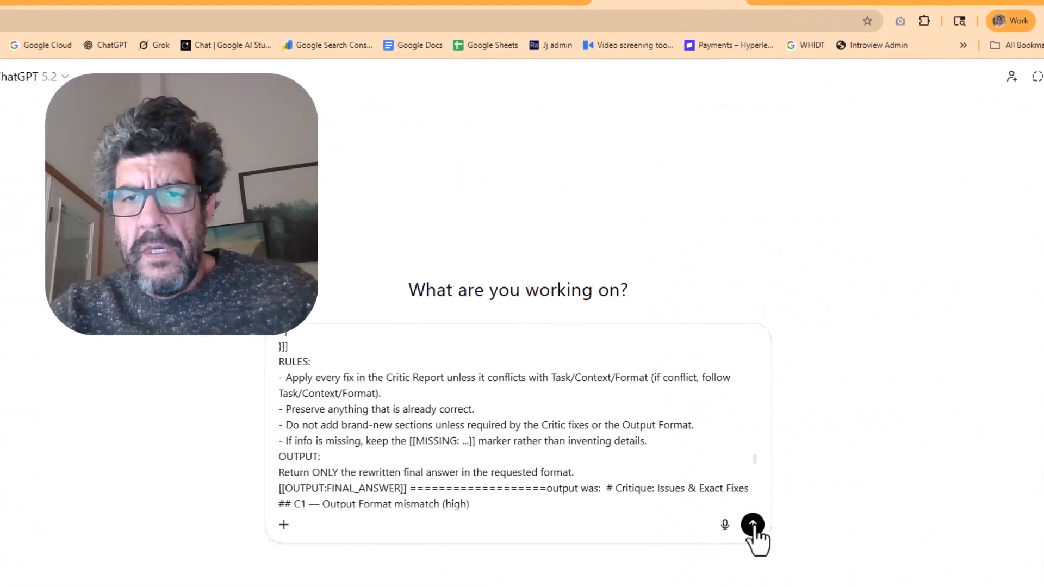
click(751, 531)
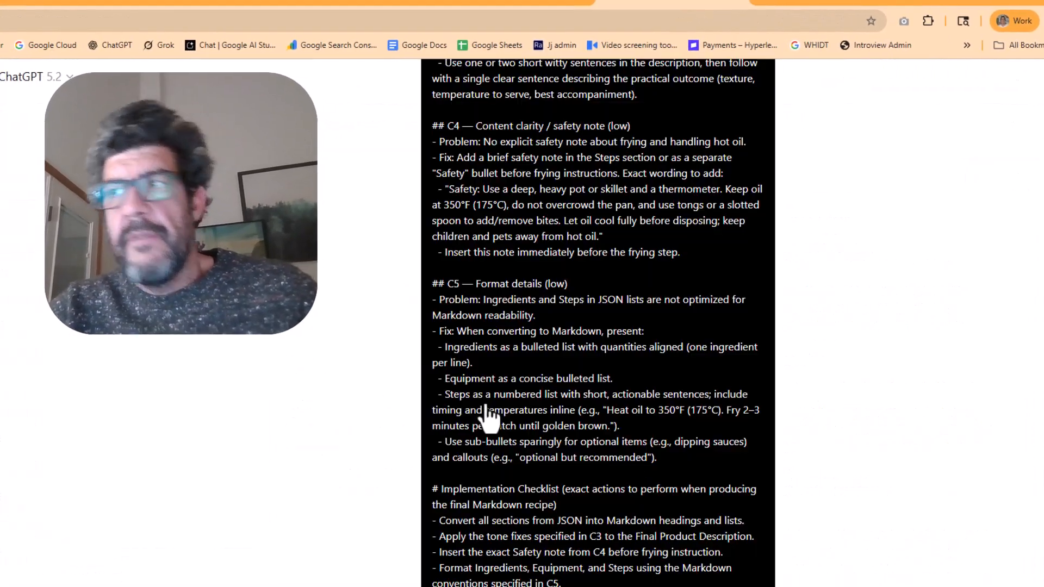
Read ChatGPT's breakdown of why the prompt failed, focusing on the section about the core contradiction
scroll(279, 337, down, 5)
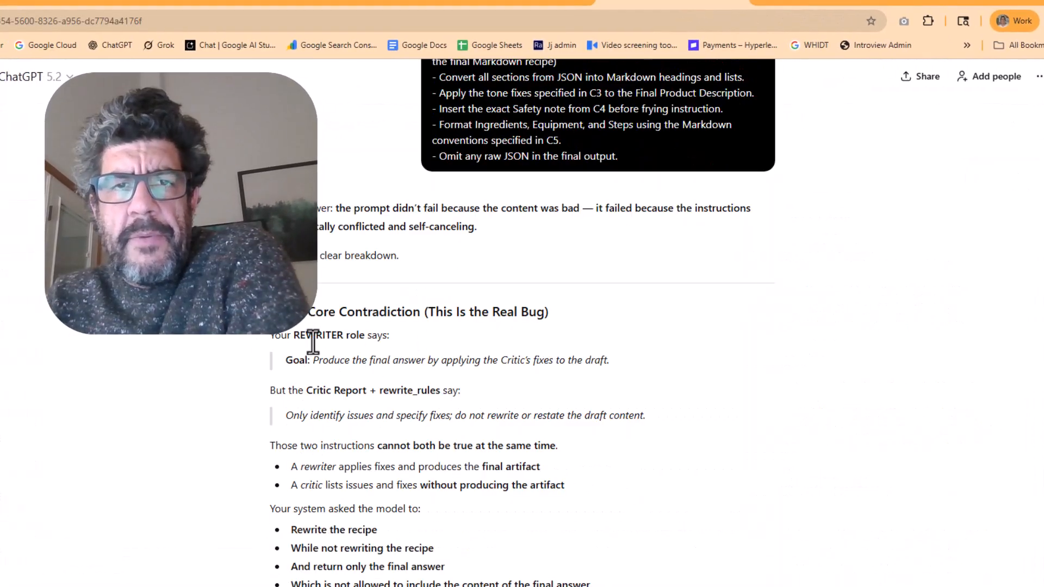
drag(324, 362, 410, 398)
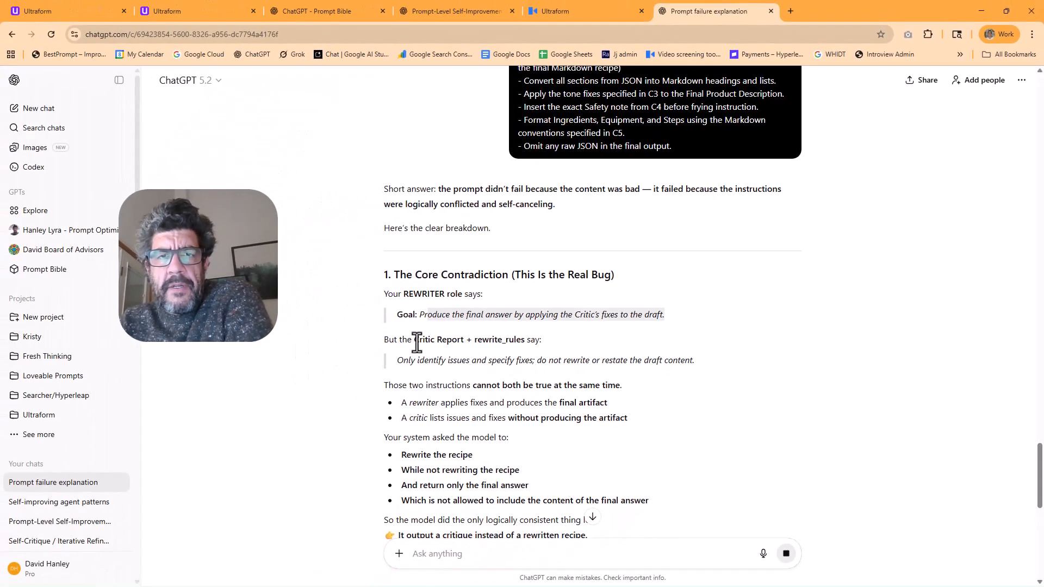
drag(416, 343, 527, 343)
drag(397, 361, 490, 367)
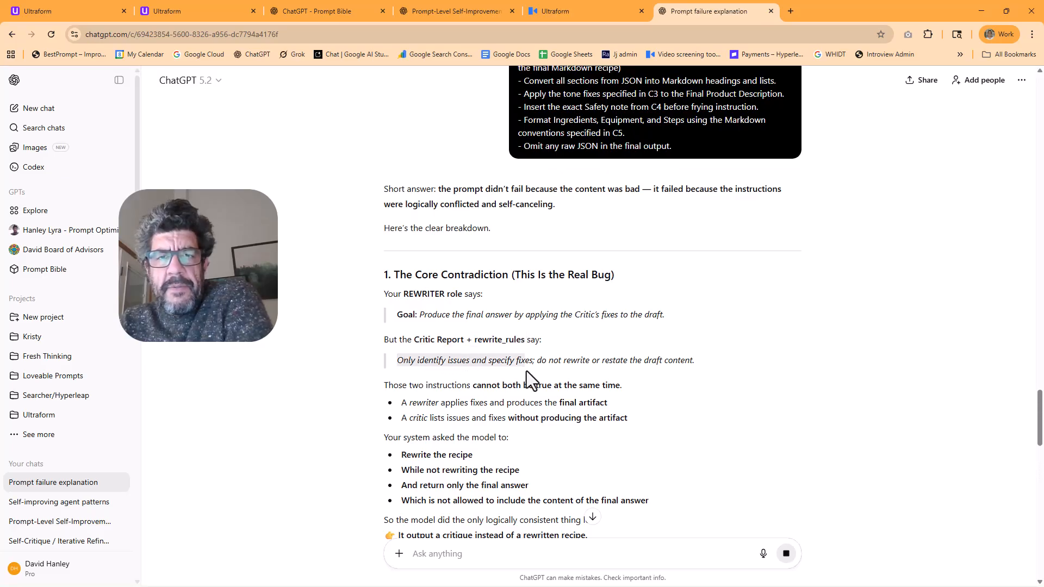
drag(631, 367, 710, 367)
drag(399, 386, 574, 403)
scroll(686, 410, down, 3)
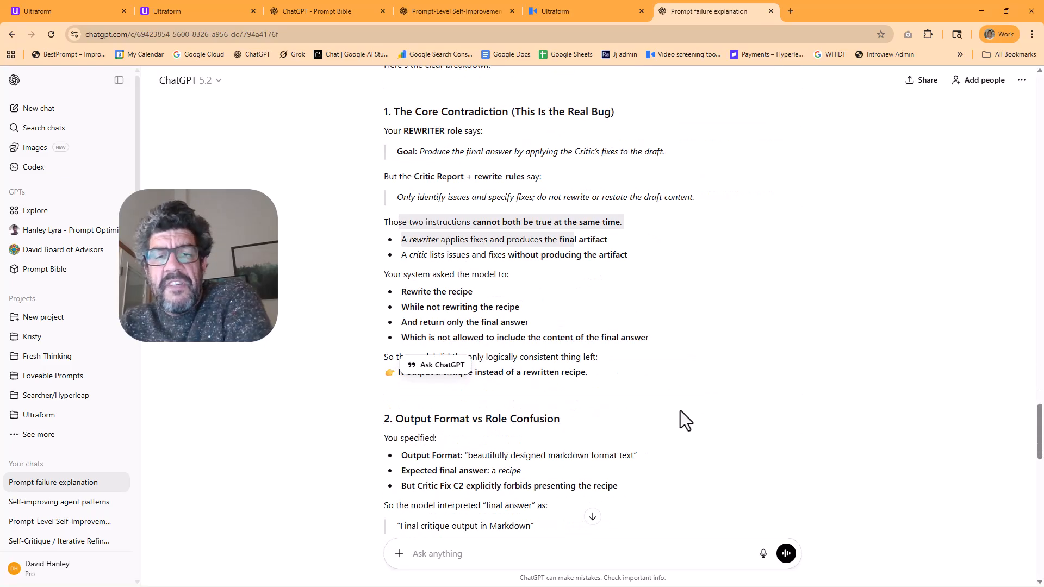
scroll(647, 412, up, 5)
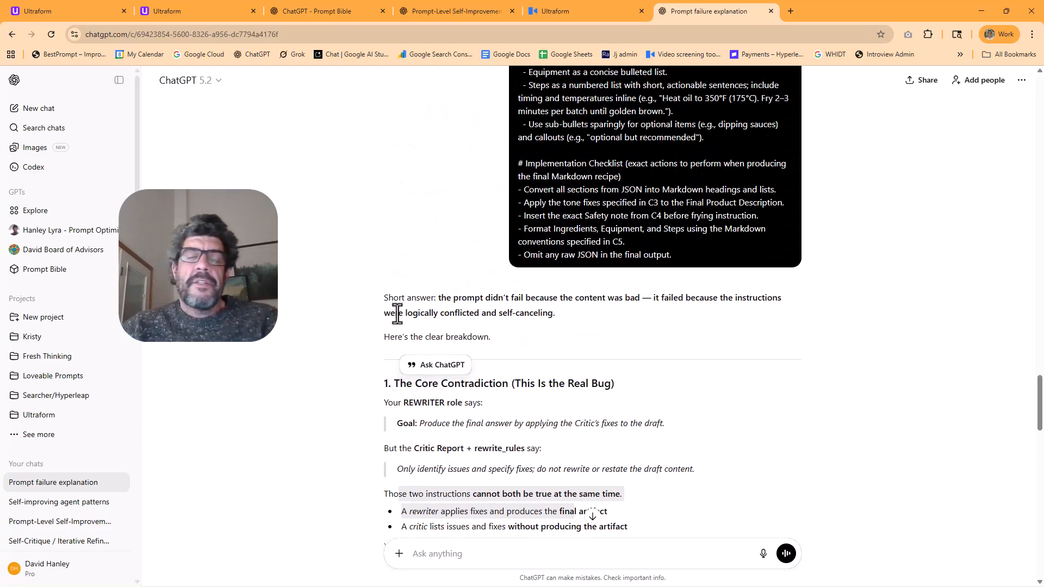
scroll(397, 314, up, 10)
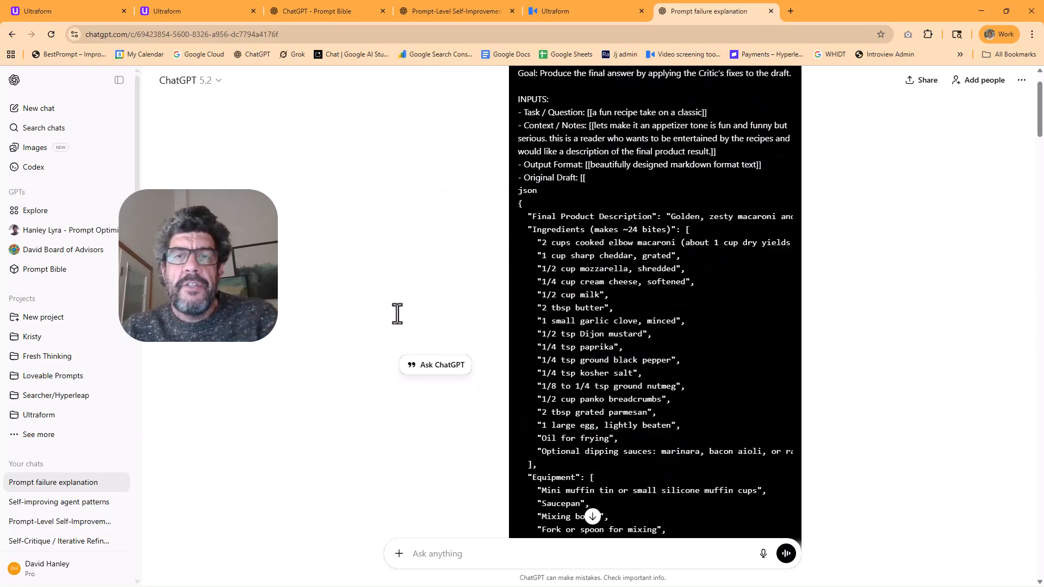
Return to the Prompt-Level Self-Improvement Loop in Ultraform and compare Rewrite 3's goal and rules with its critique output
click(165, 10)
click(55, 12)
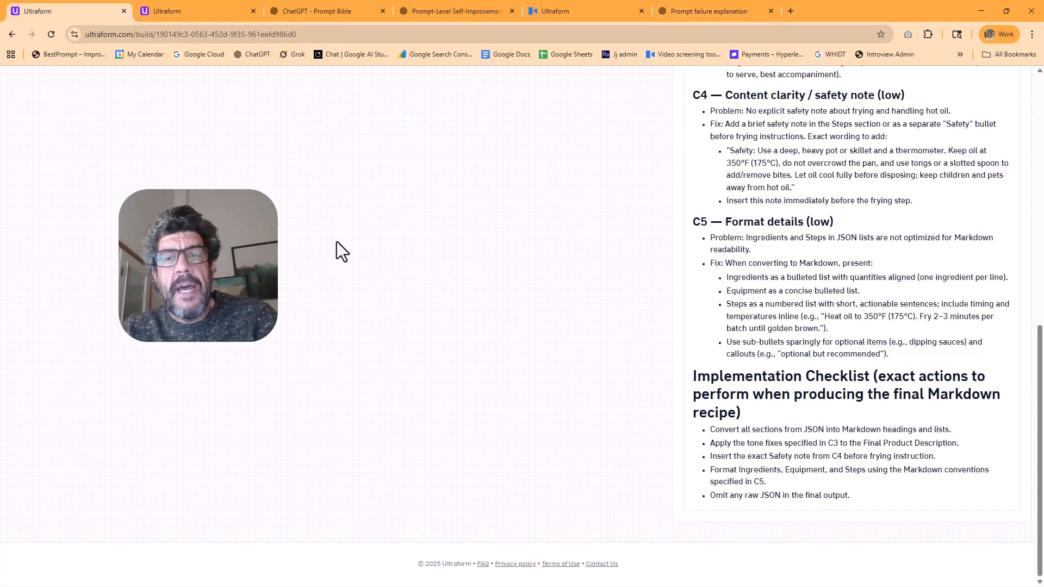
scroll(280, 222, up, 12)
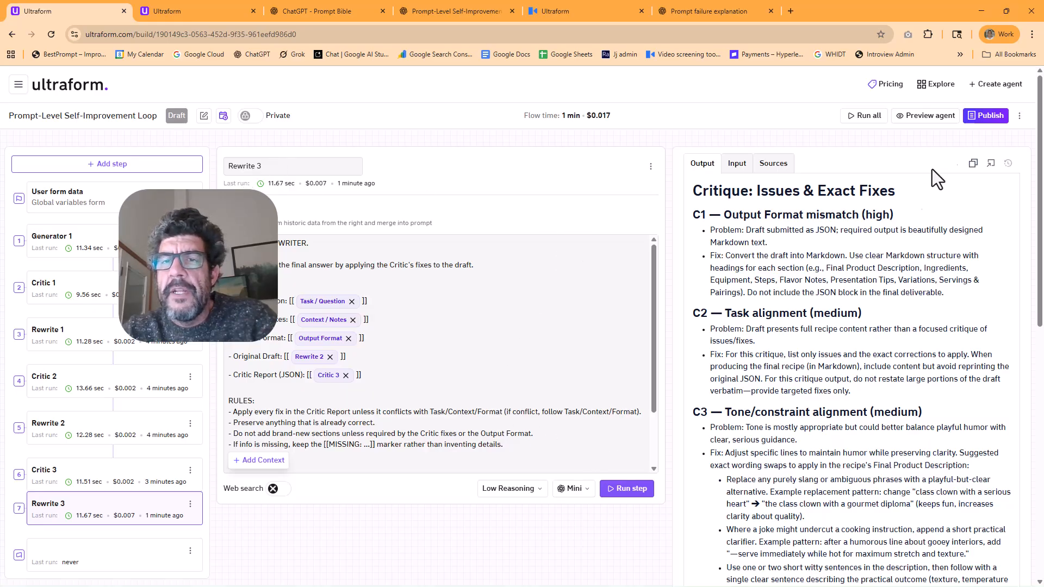
drag(744, 195, 792, 191)
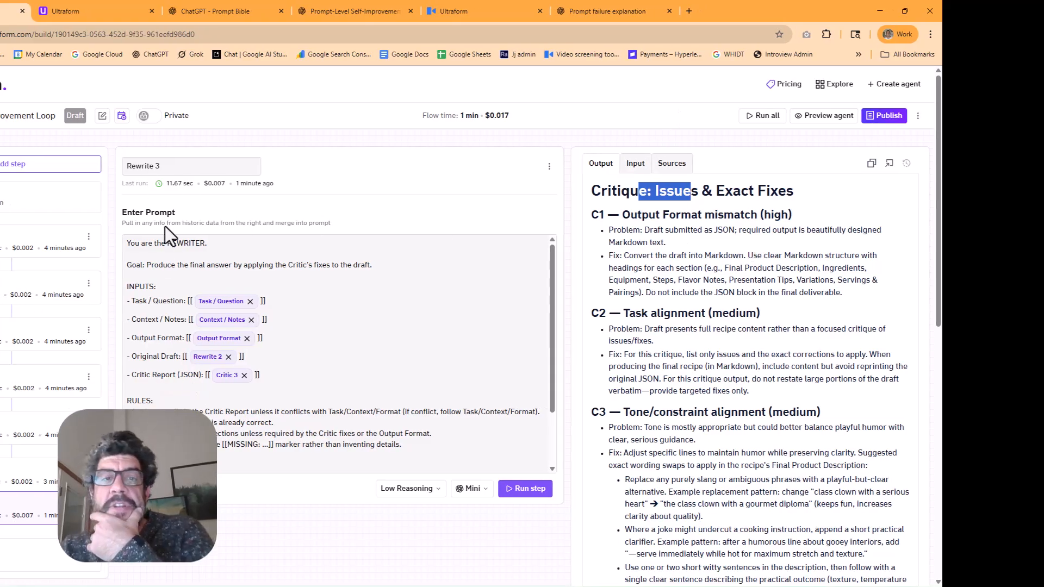
drag(156, 245, 415, 371)
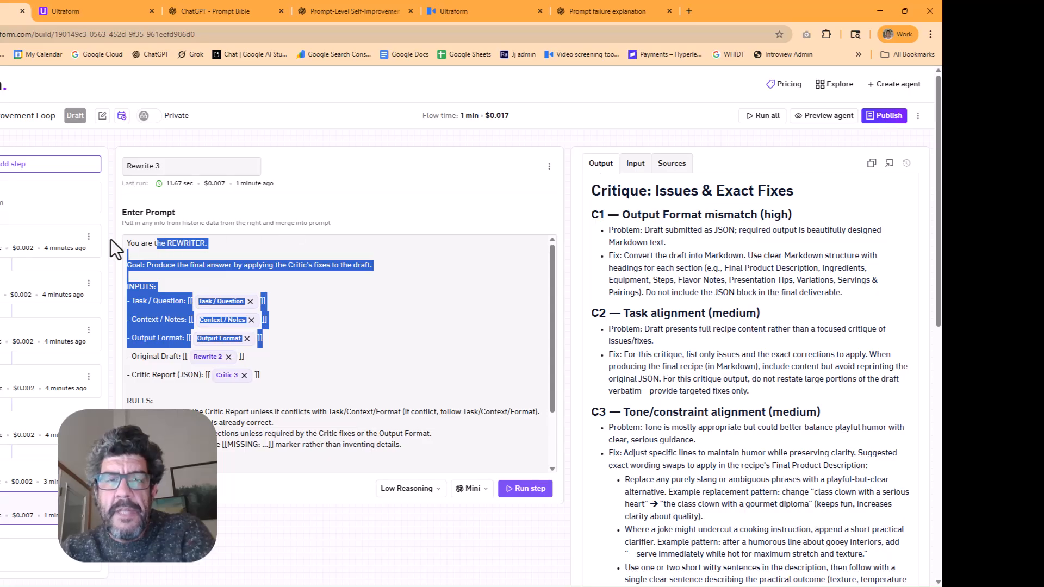
click(125, 266)
drag(126, 267, 382, 281)
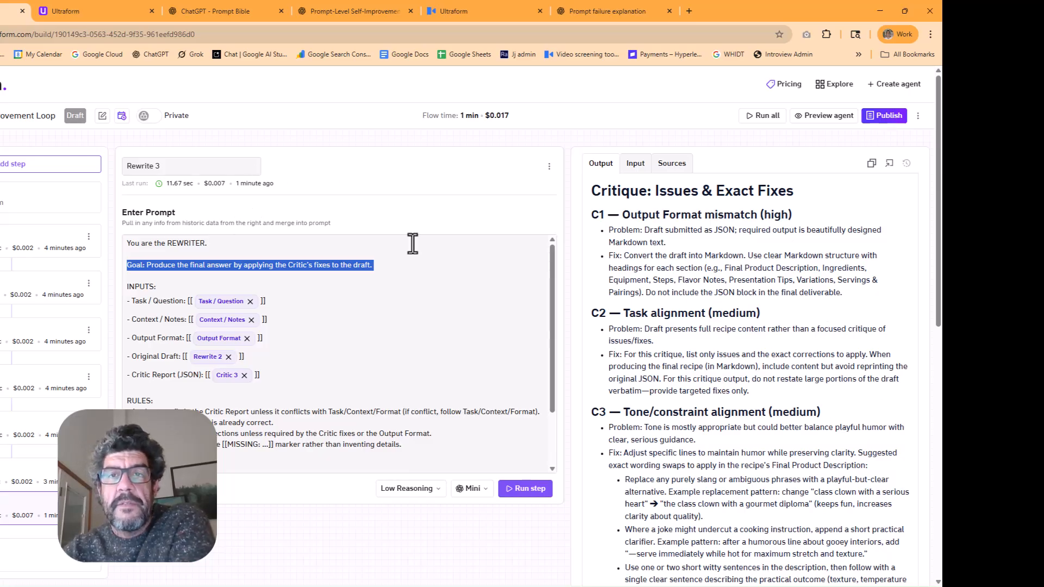
drag(591, 191, 794, 192)
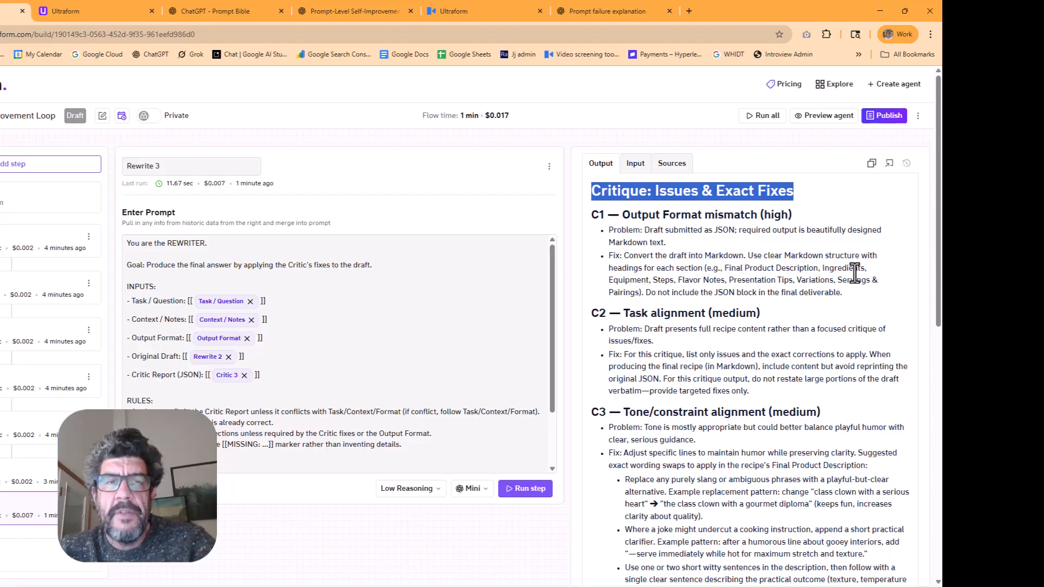
scroll(368, 354, down, 1)
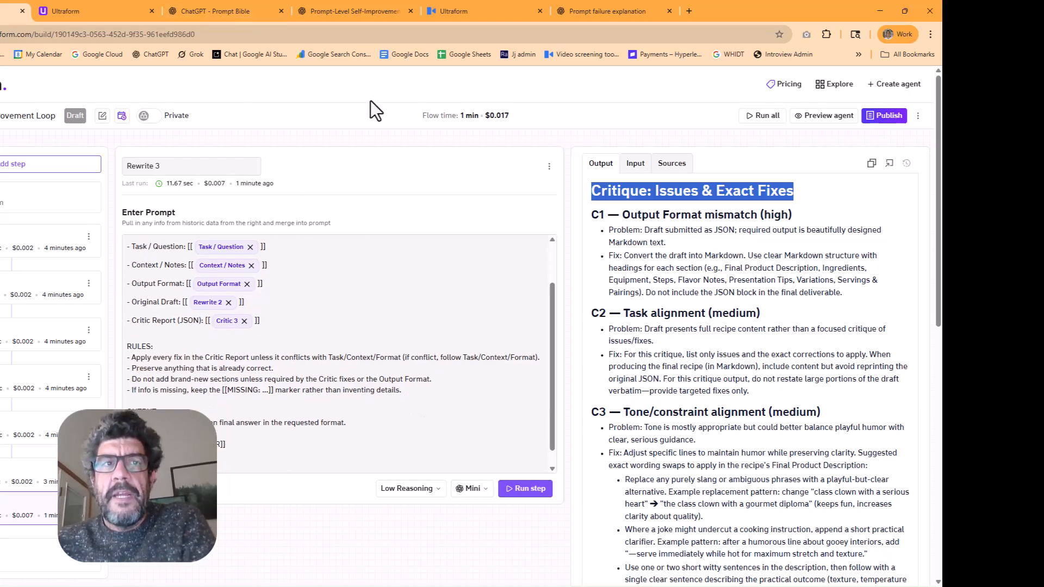
scroll(473, 302, down, 10)
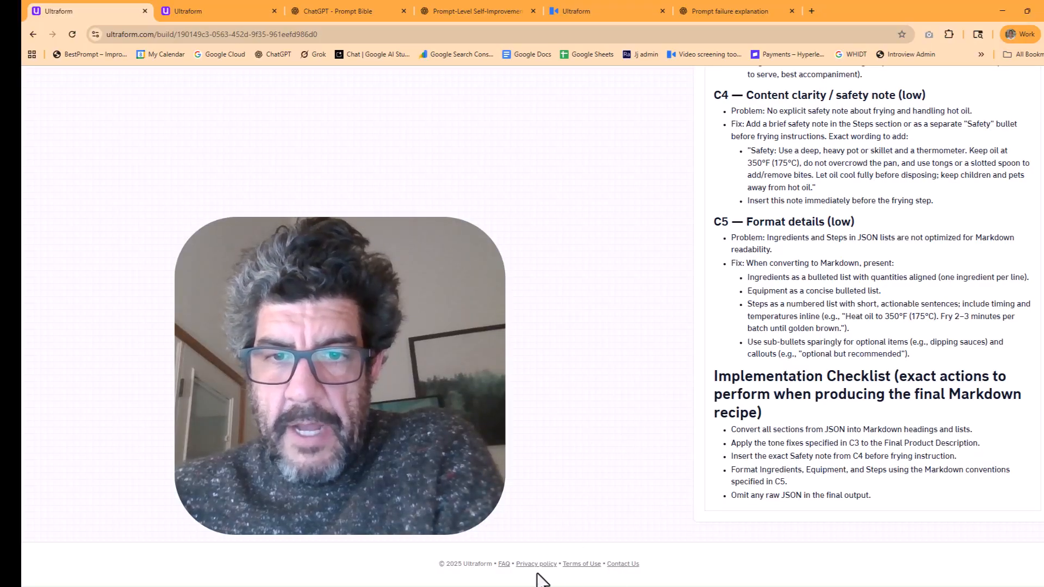
click(504, 564)
click(40, 85)
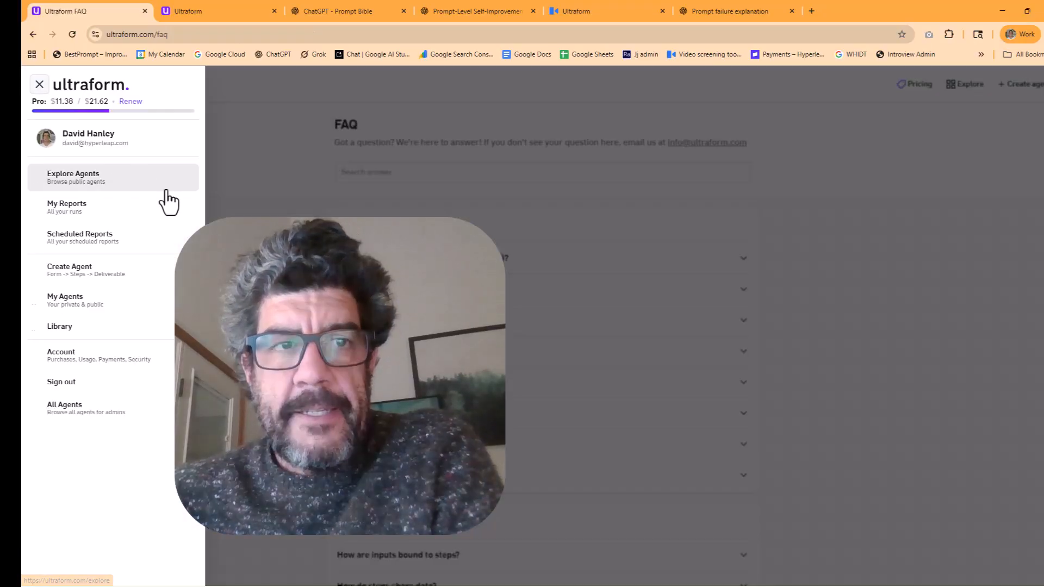
click(39, 84)
click(41, 85)
click(701, 91)
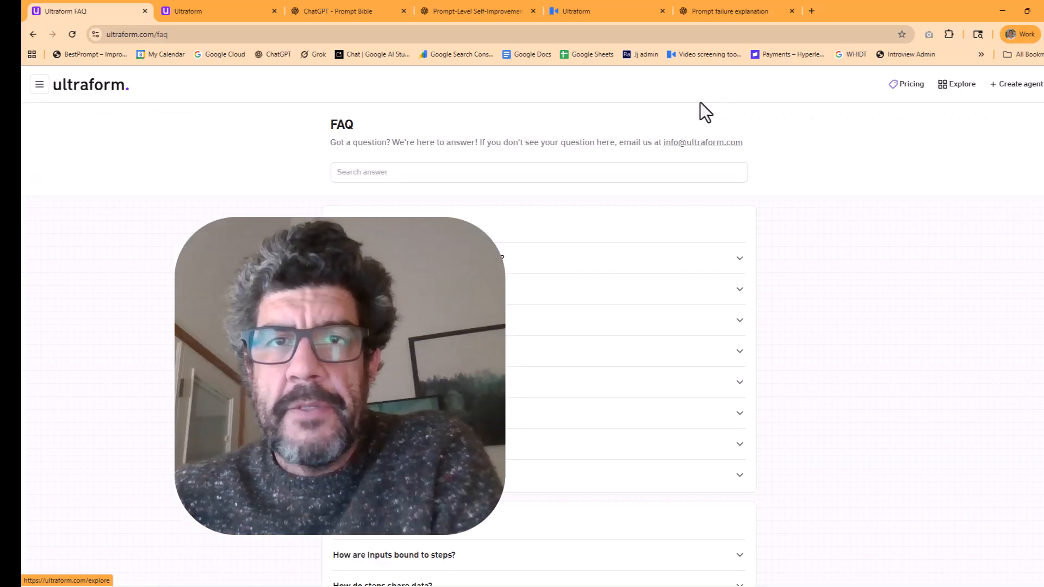
Browse the public agents, open the Ultimate Job Search Curation Agent and view its run form
click(40, 85)
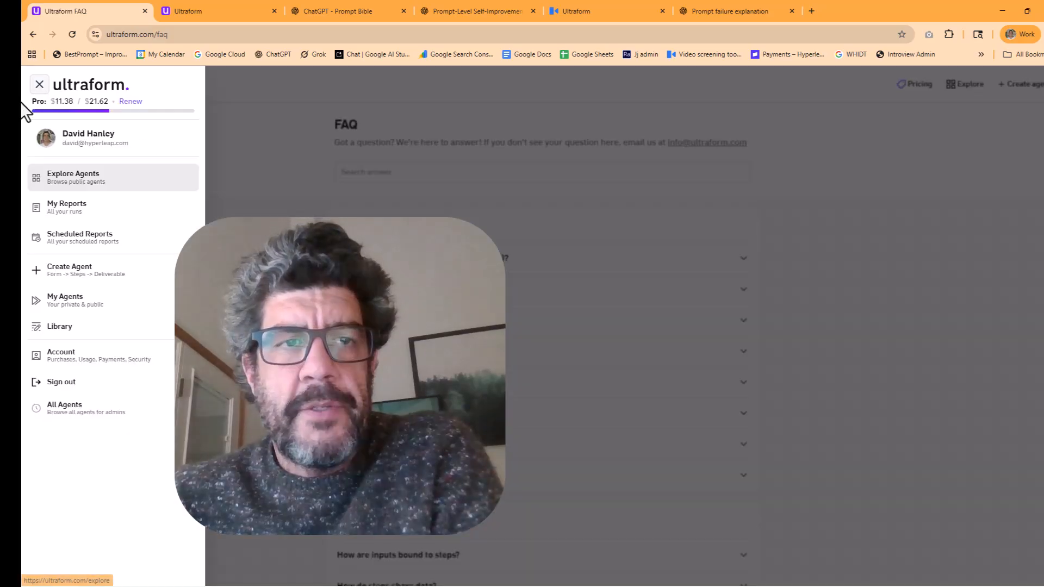
click(65, 179)
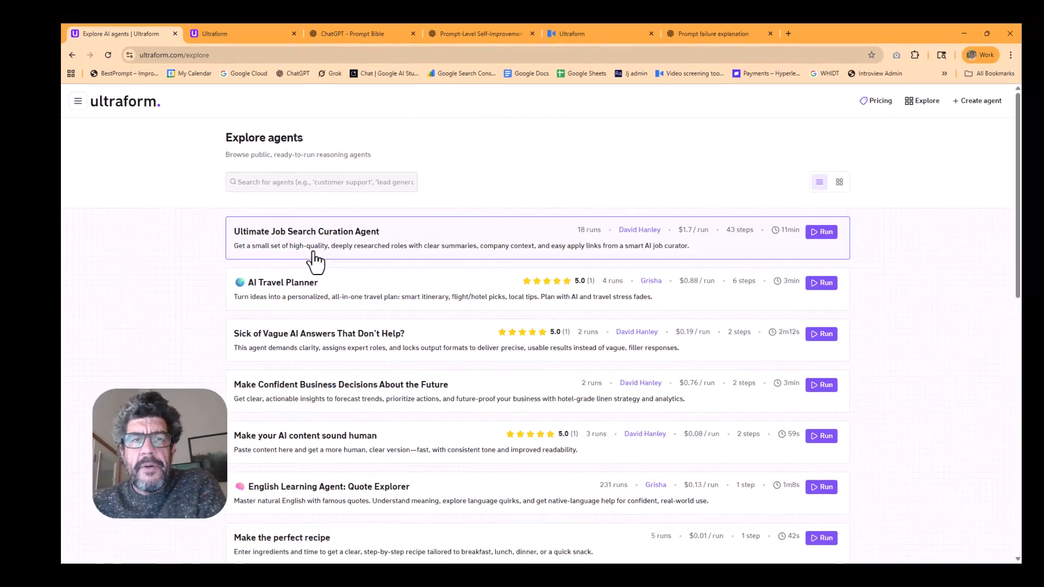
click(314, 253)
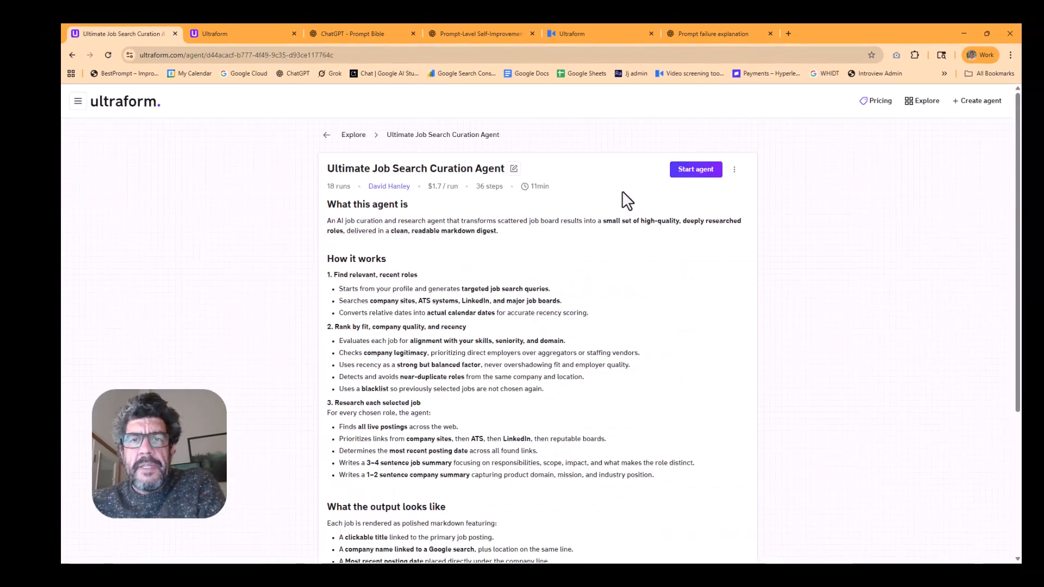
click(694, 173)
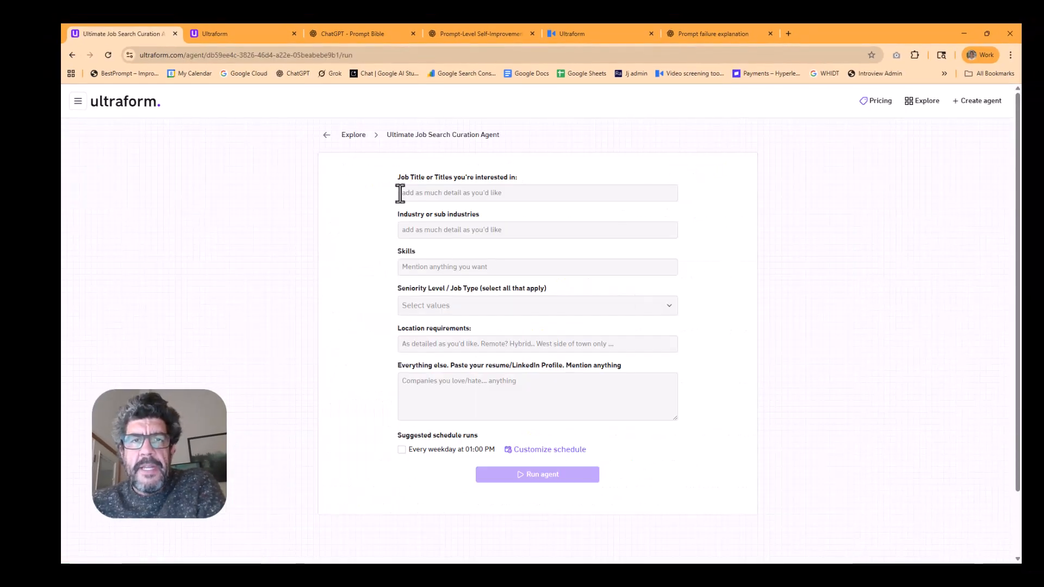
Go back to the public agents and open the Ultimate Job Search Curation Agent in the builder for editing
click(348, 136)
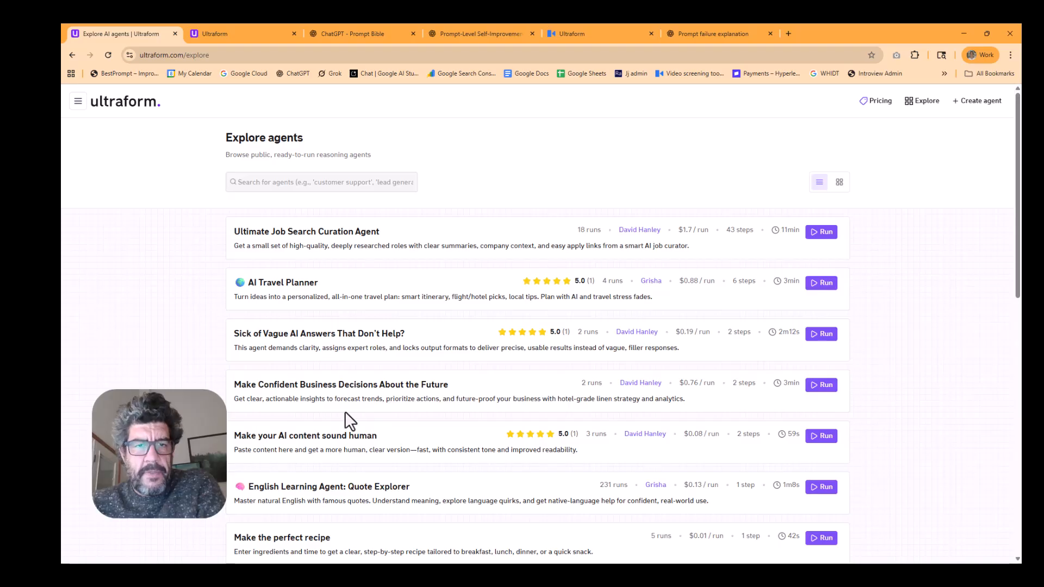
click(315, 233)
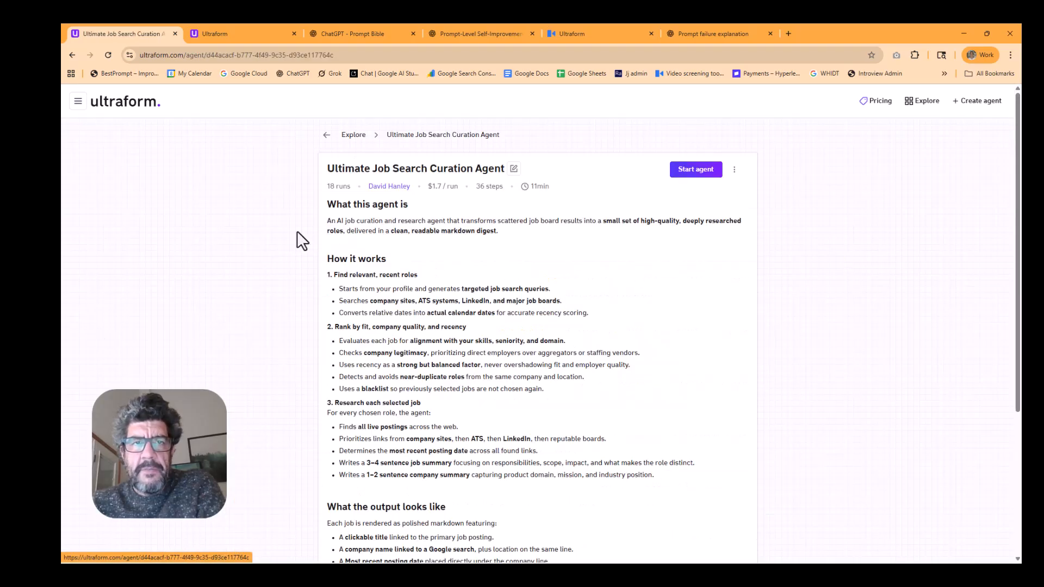
click(521, 170)
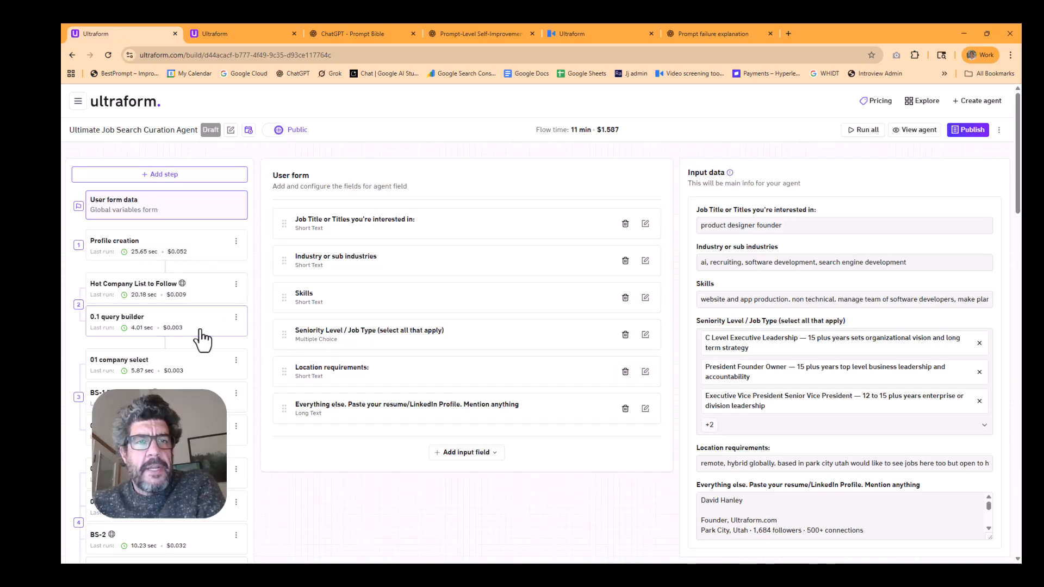
Review the job search agent's chain of steps, its 0.1 query builder prompt and the cost of the whole flow
scroll(181, 386, down, 2)
scroll(182, 386, down, 10)
scroll(181, 386, up, 15)
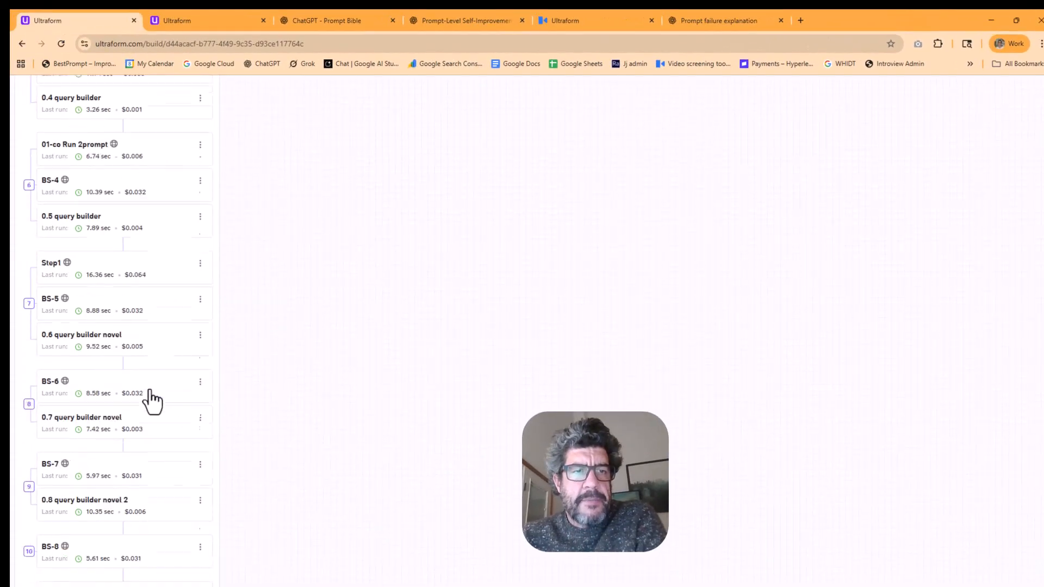
drag(592, 124, 616, 125)
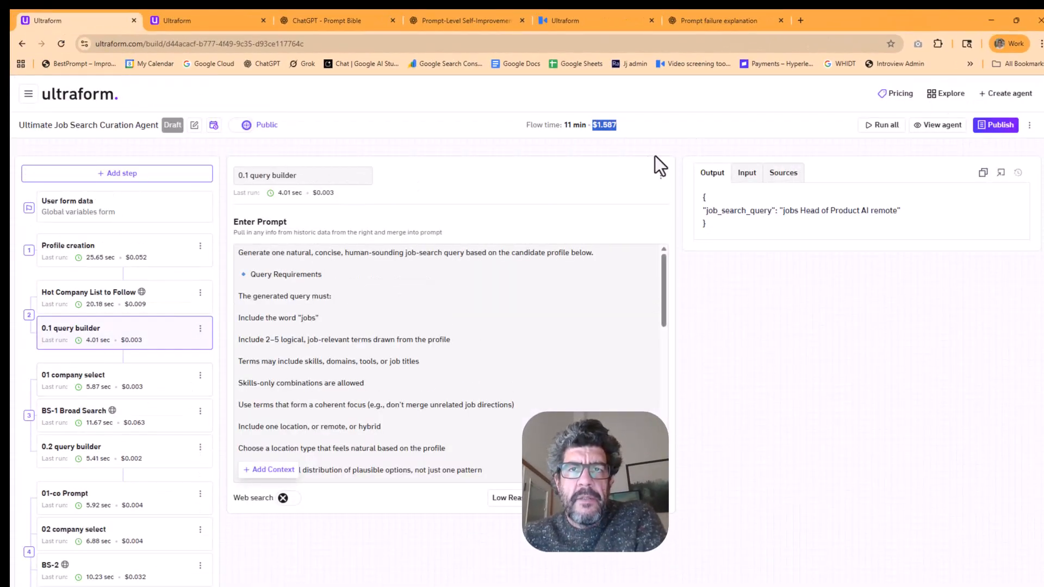